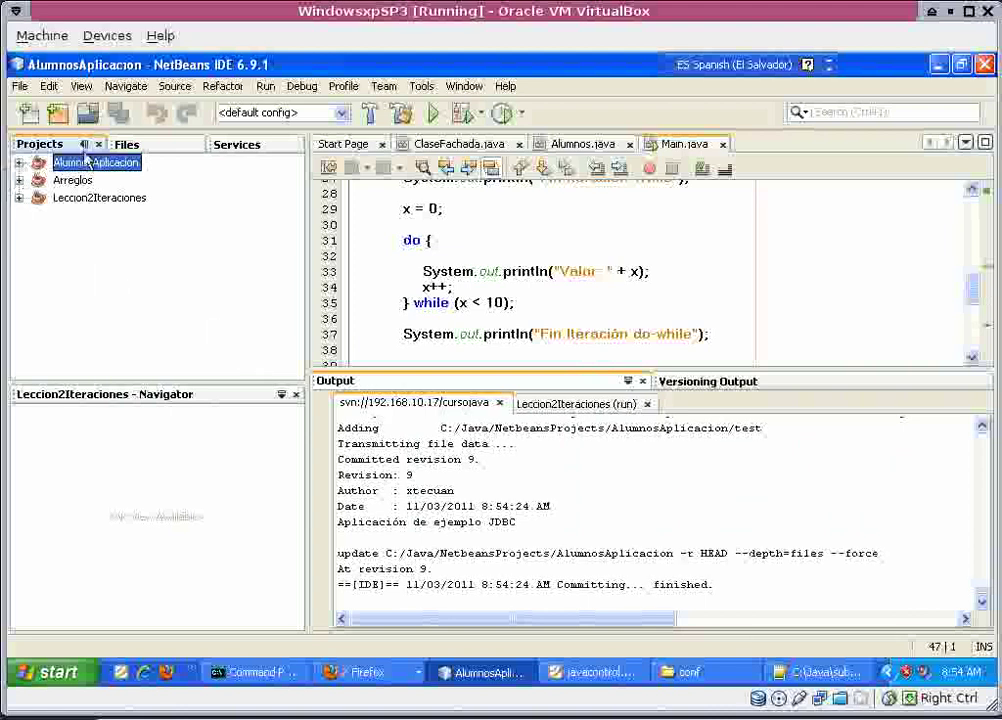
# Switch to the Files view and expand and select the AlumnosAplicacion project folder.
pyautogui.click(127, 145)
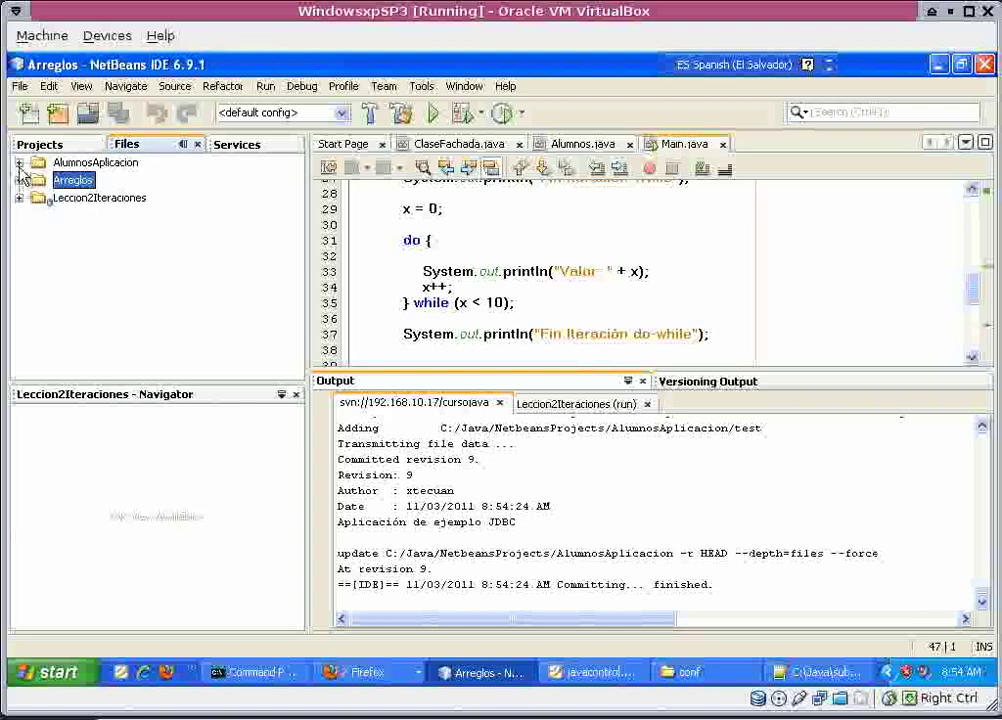
pyautogui.click(19, 163)
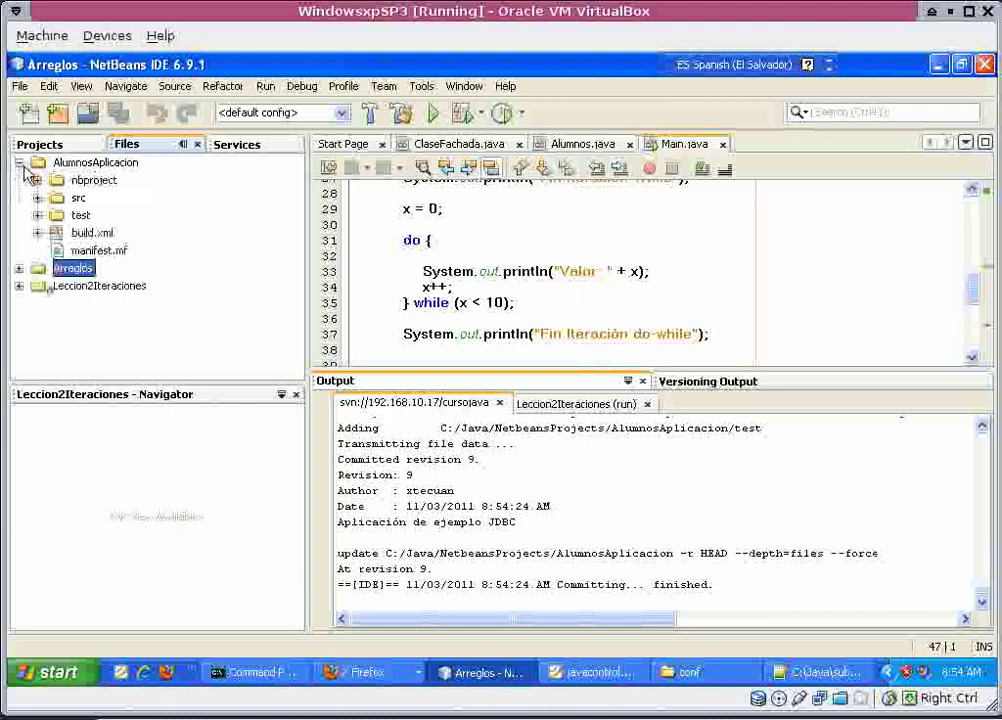
pyautogui.click(95, 162)
# Create a new Folder item named sql inside AlumnosAplicacion.
pyautogui.rightClick(106, 165)
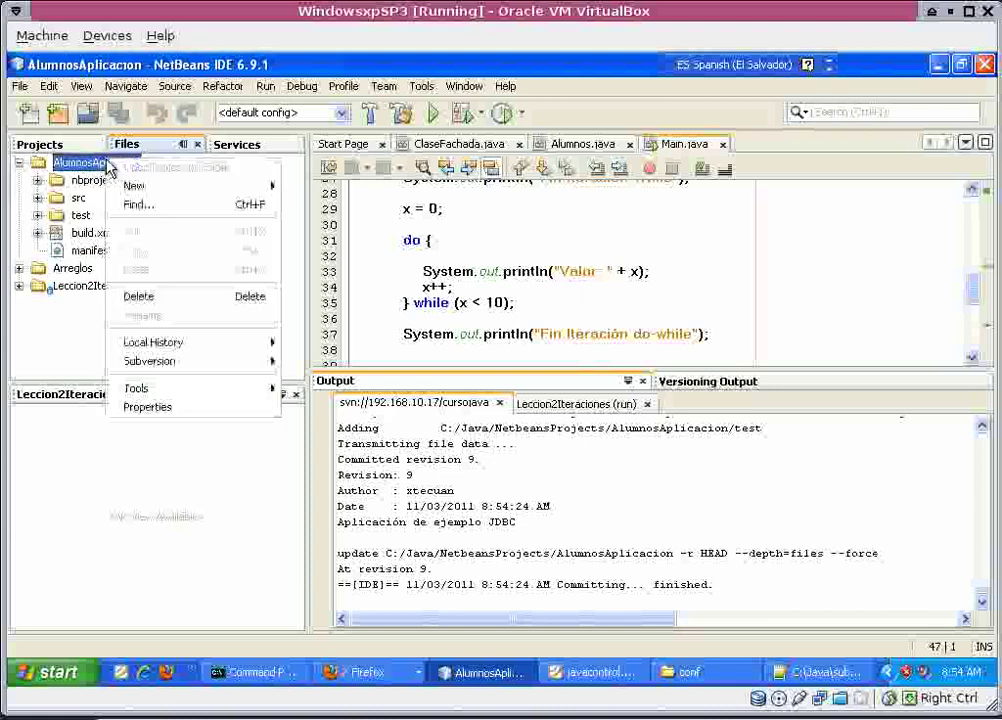
pyautogui.moveTo(208, 370)
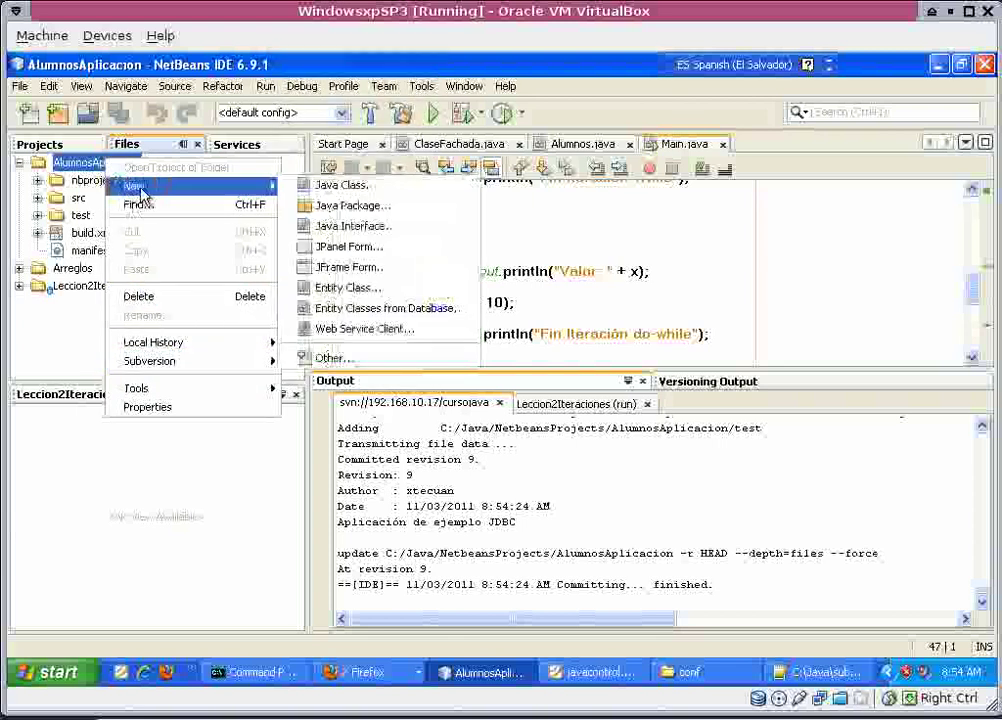
pyautogui.moveTo(135, 186)
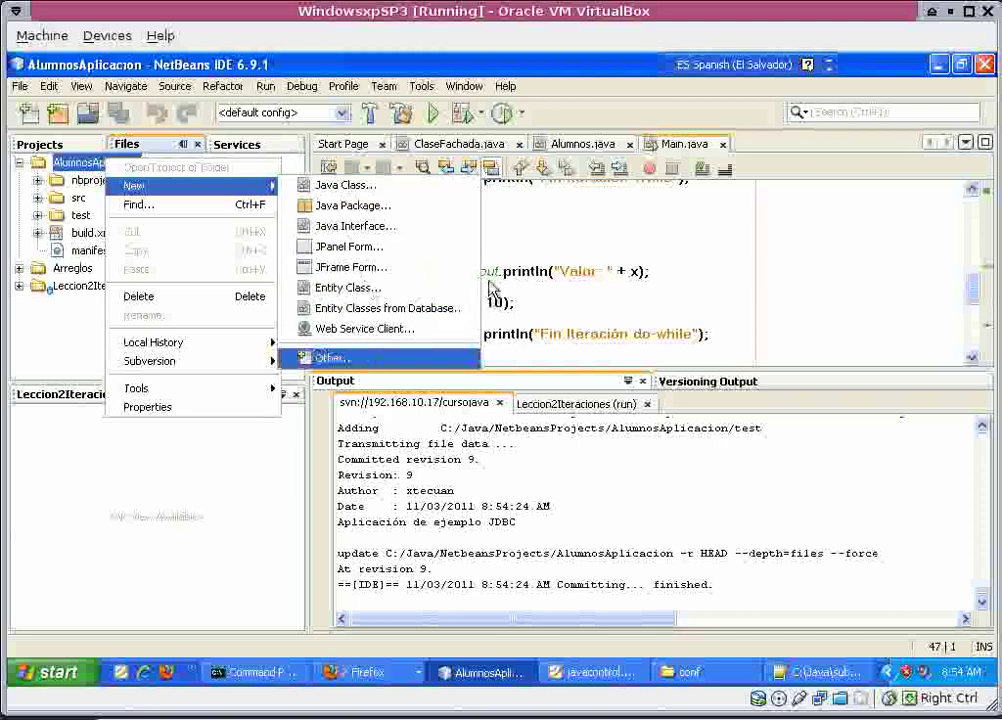
pyautogui.click(336, 358)
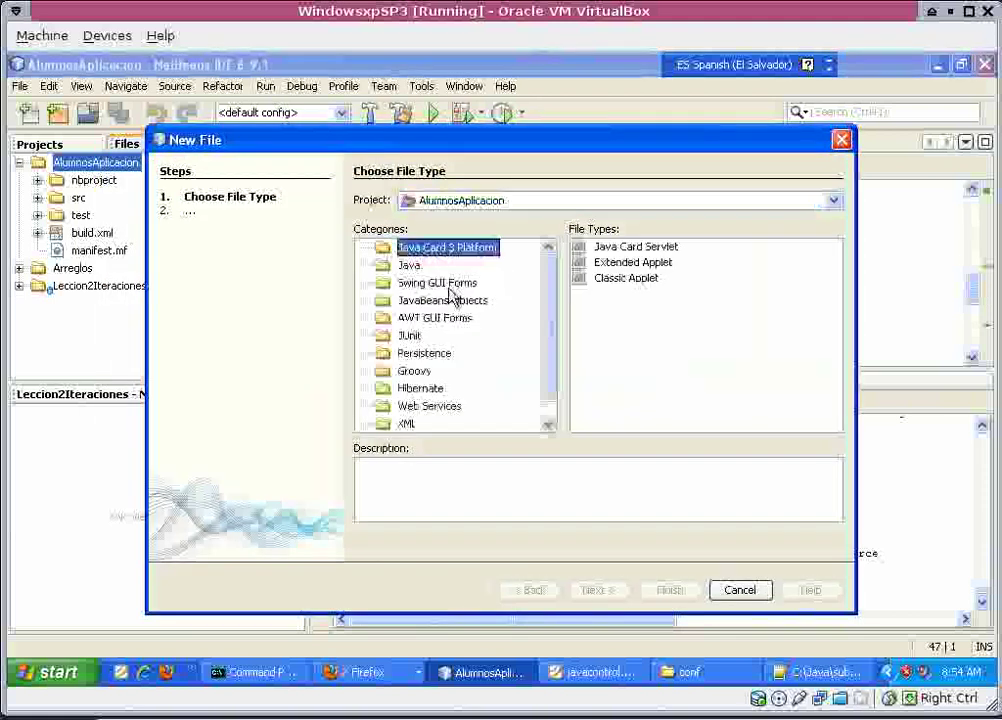
pyautogui.scroll(-1, 420, 414)
pyautogui.click(414, 422)
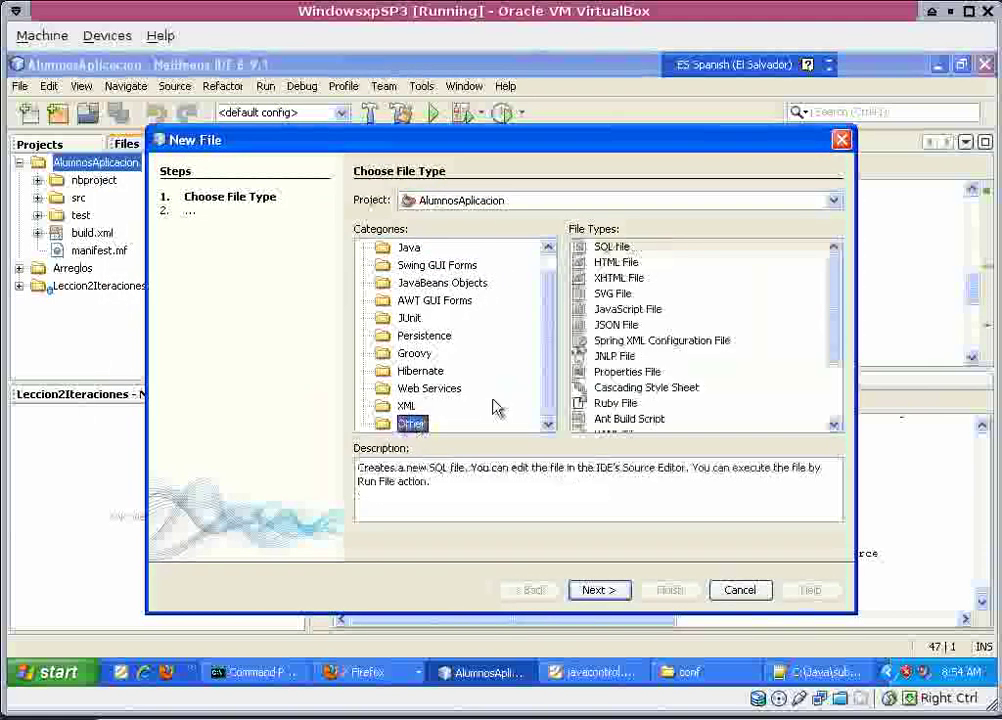
pyautogui.scroll(-2, 600, 380)
pyautogui.click(612, 409)
pyautogui.click(600, 589)
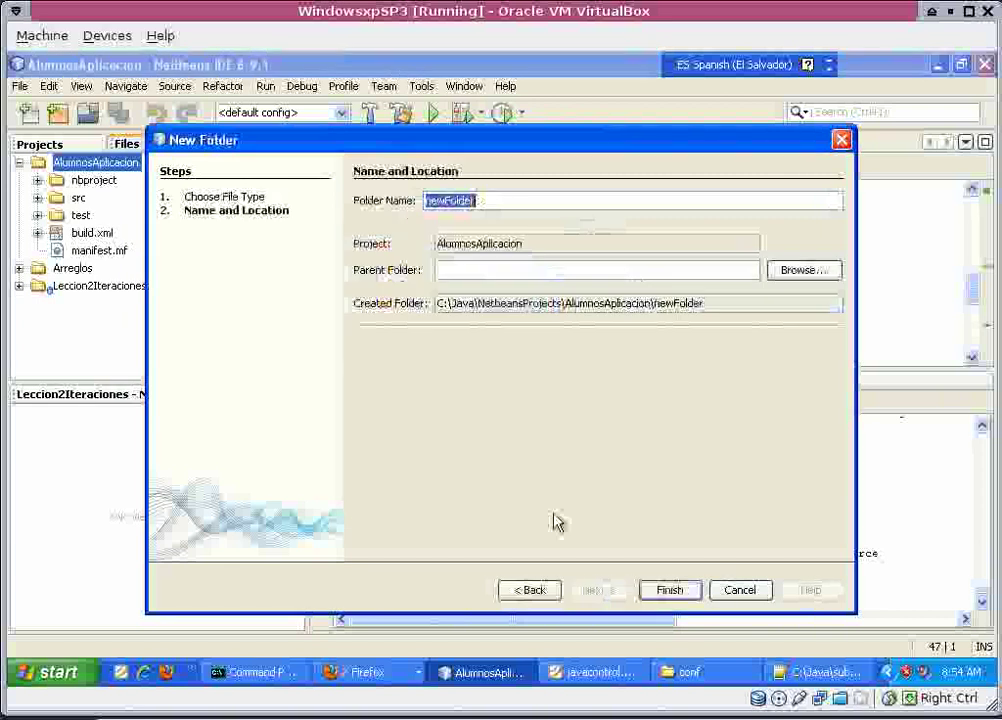
pyautogui.write('sql')
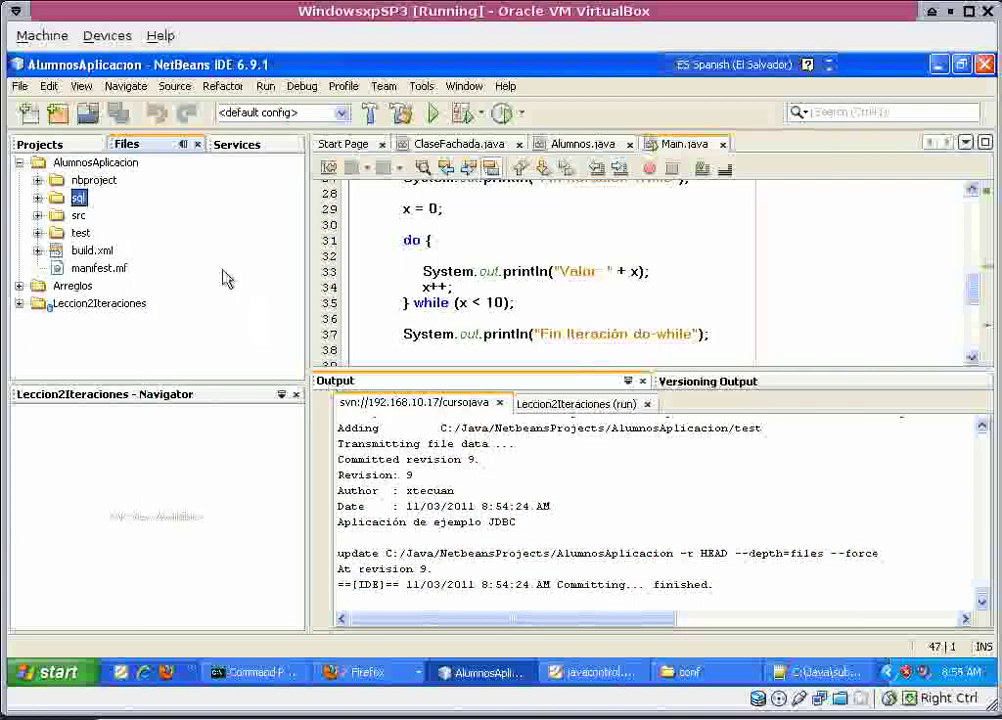
# Launch MySQL Administrator and log in to localhost:3306 as root.
pyautogui.click(62, 673)
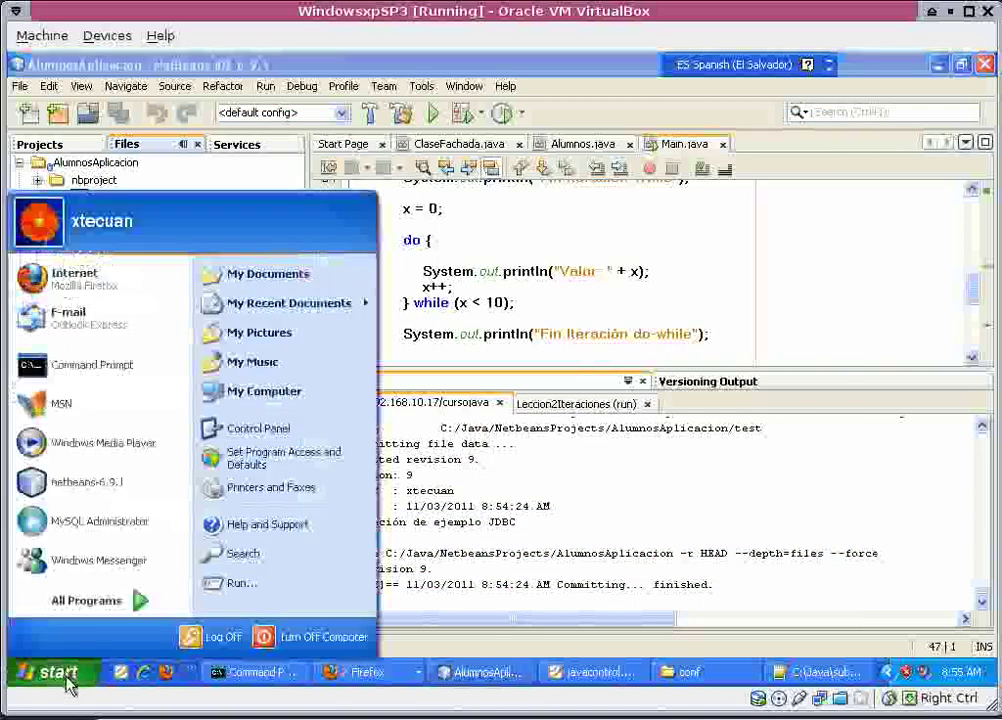
pyautogui.click(85, 602)
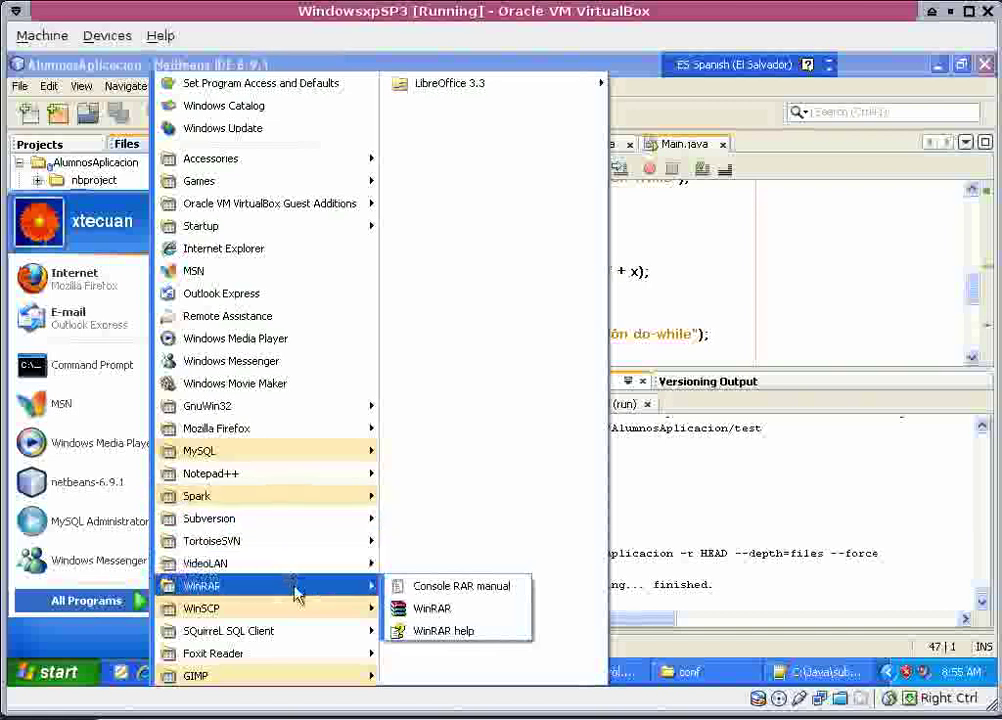
pyautogui.moveTo(345, 455)
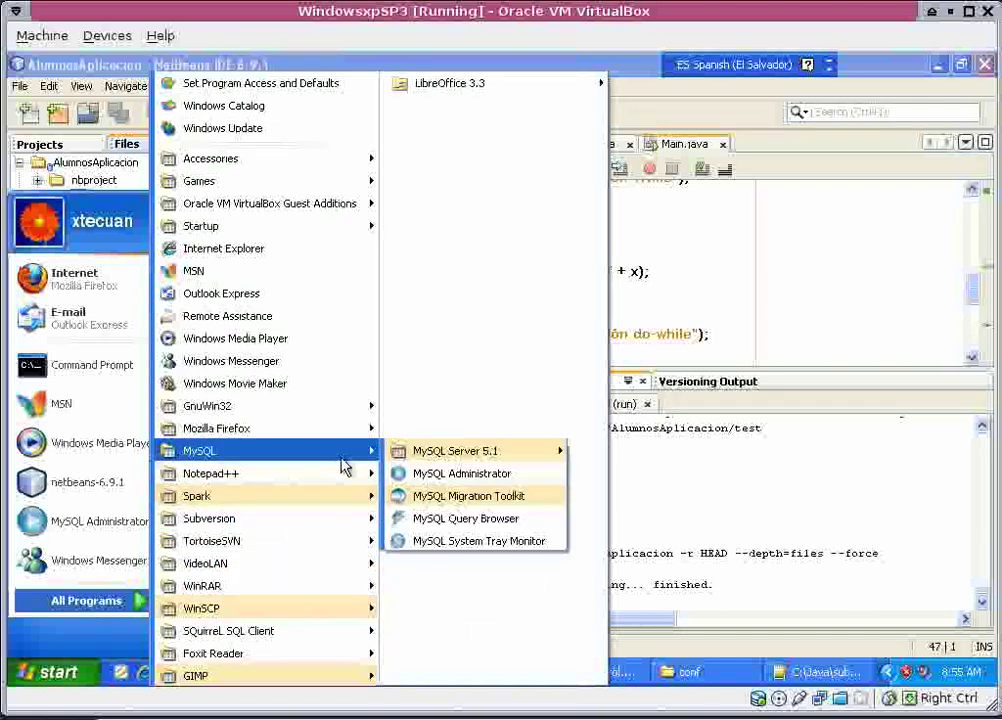
pyautogui.click(440, 487)
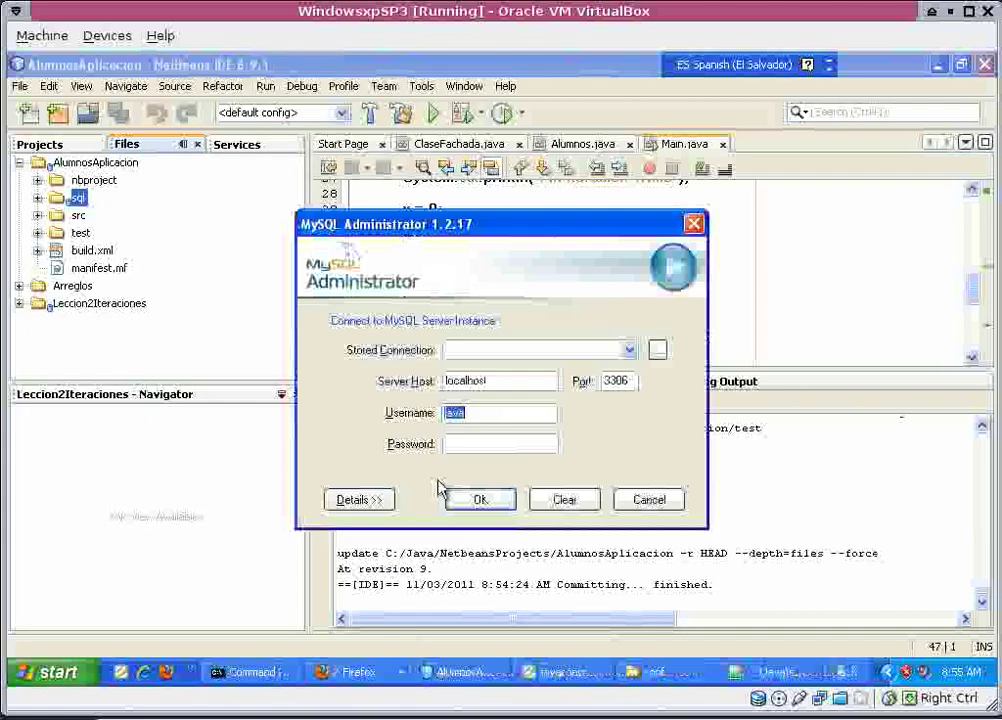
pyautogui.write('root')
pyautogui.press('Tab')
pyautogui.write('r')
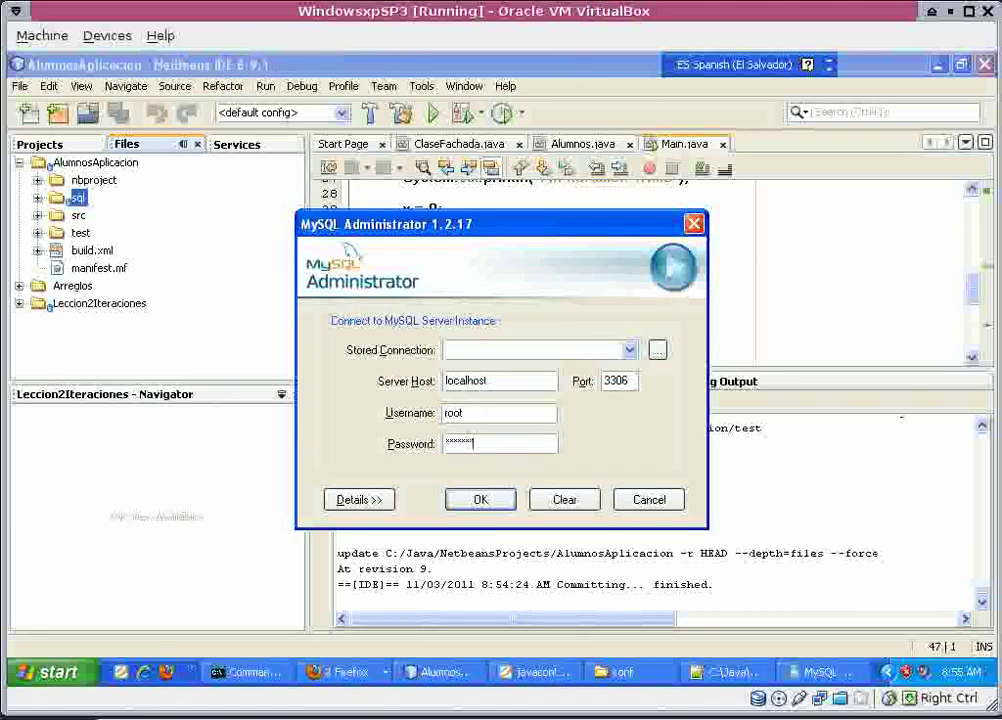
pyautogui.press('Return')
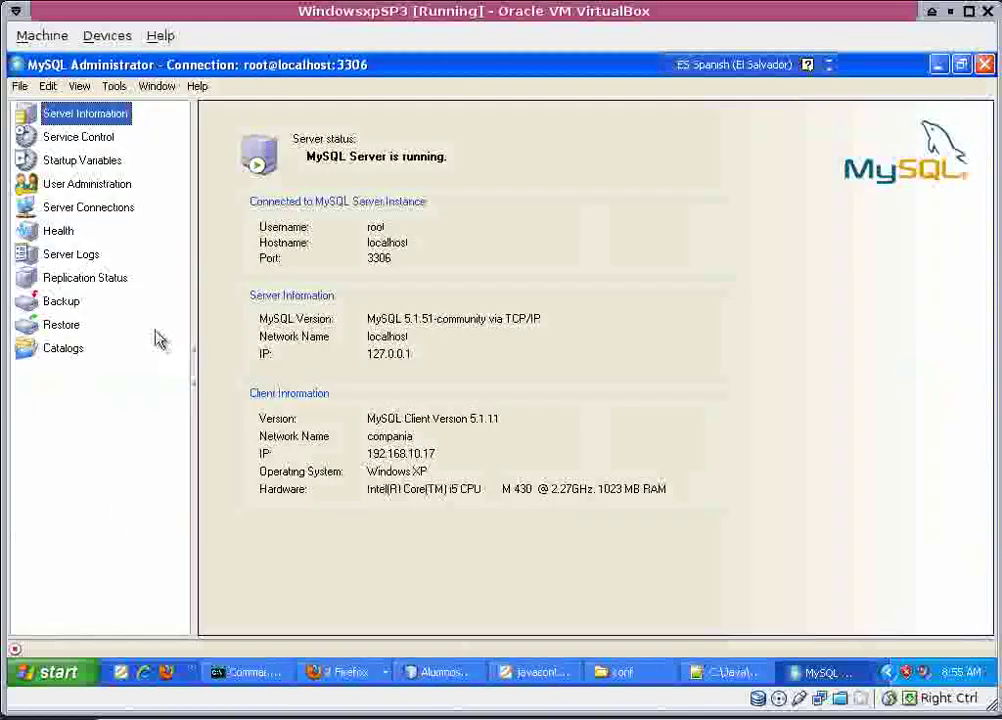
# Create and save a backup project named java containing the java schema.
pyautogui.click(68, 302)
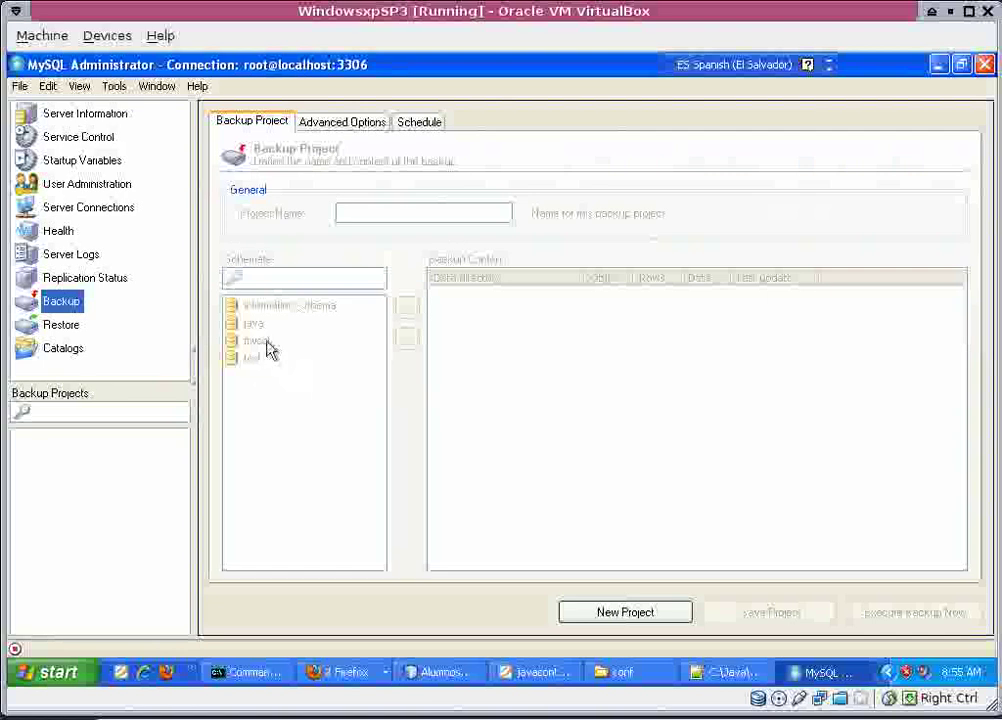
pyautogui.click(608, 604)
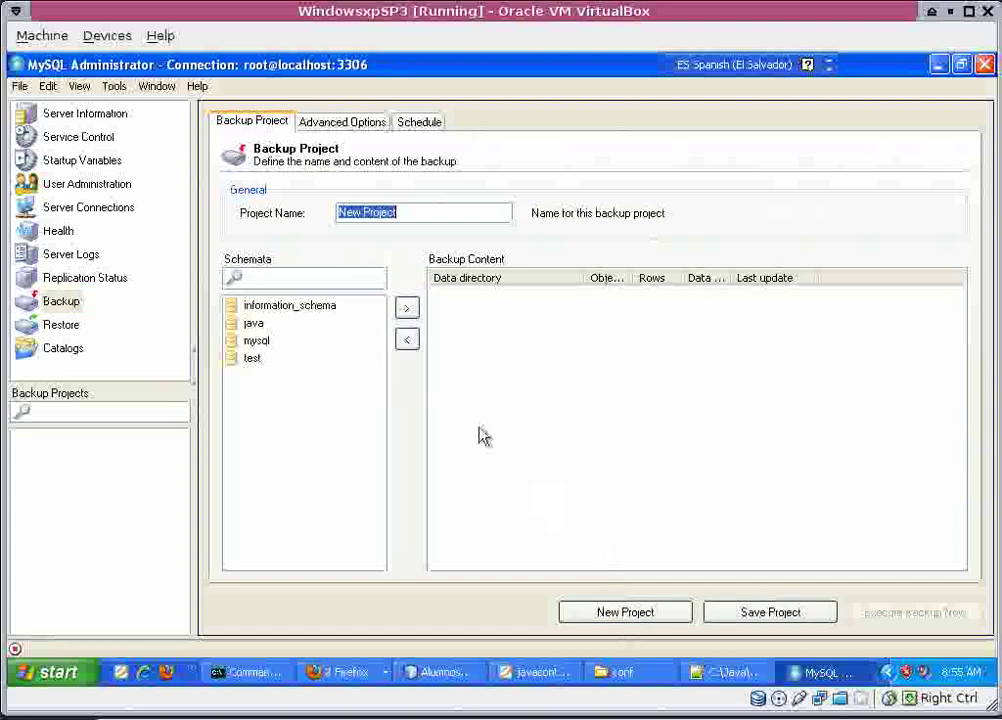
pyautogui.write('java')
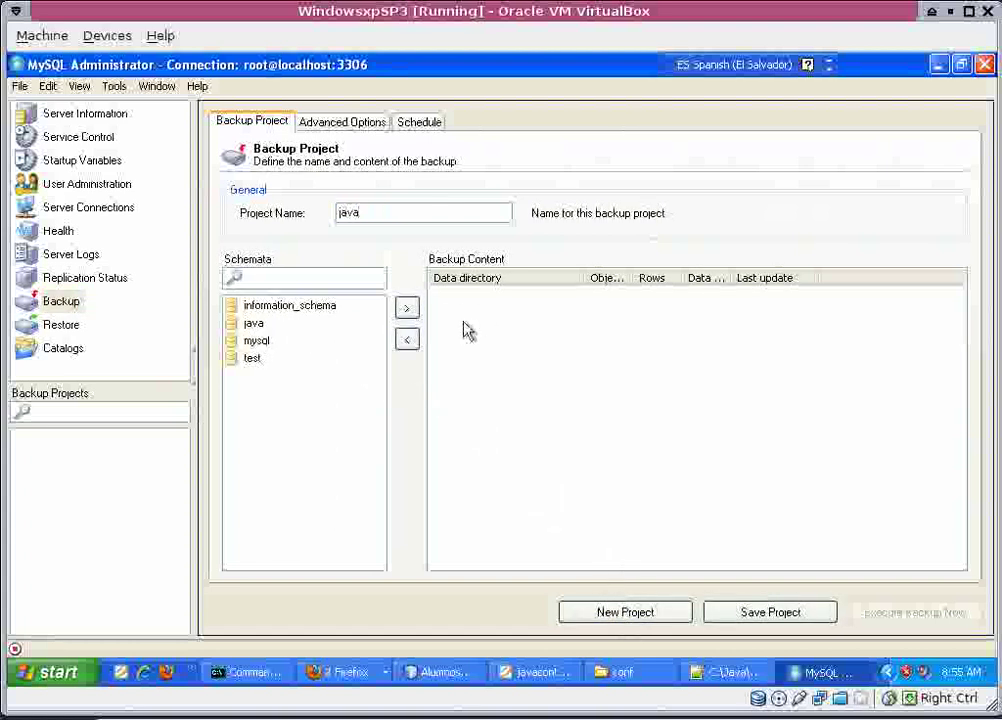
pyautogui.click(256, 325)
pyautogui.click(407, 308)
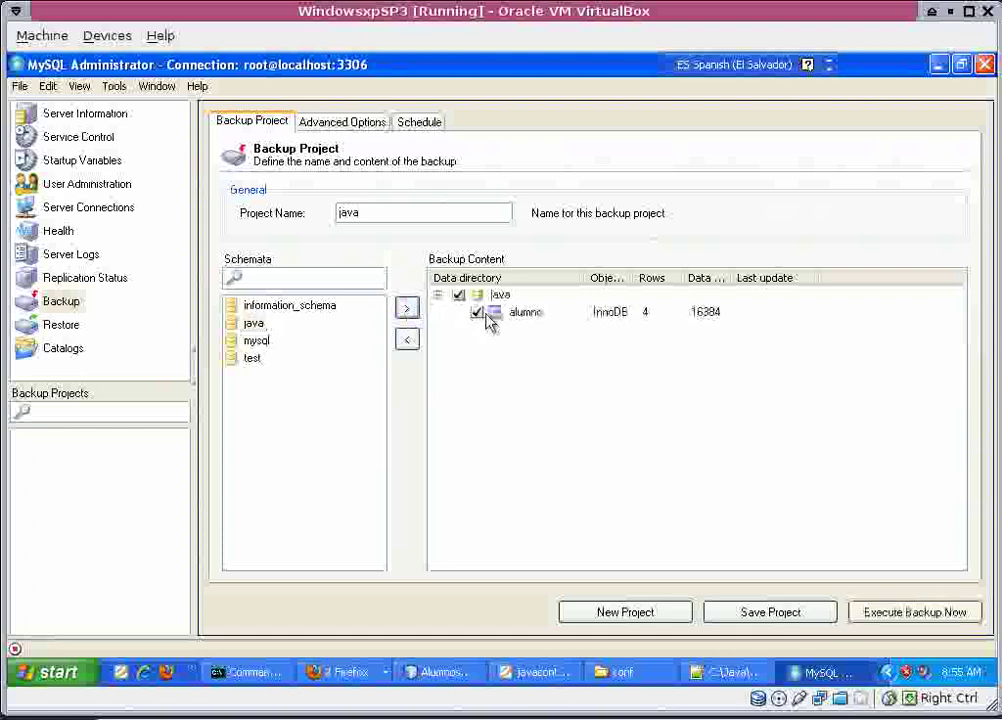
pyautogui.click(778, 621)
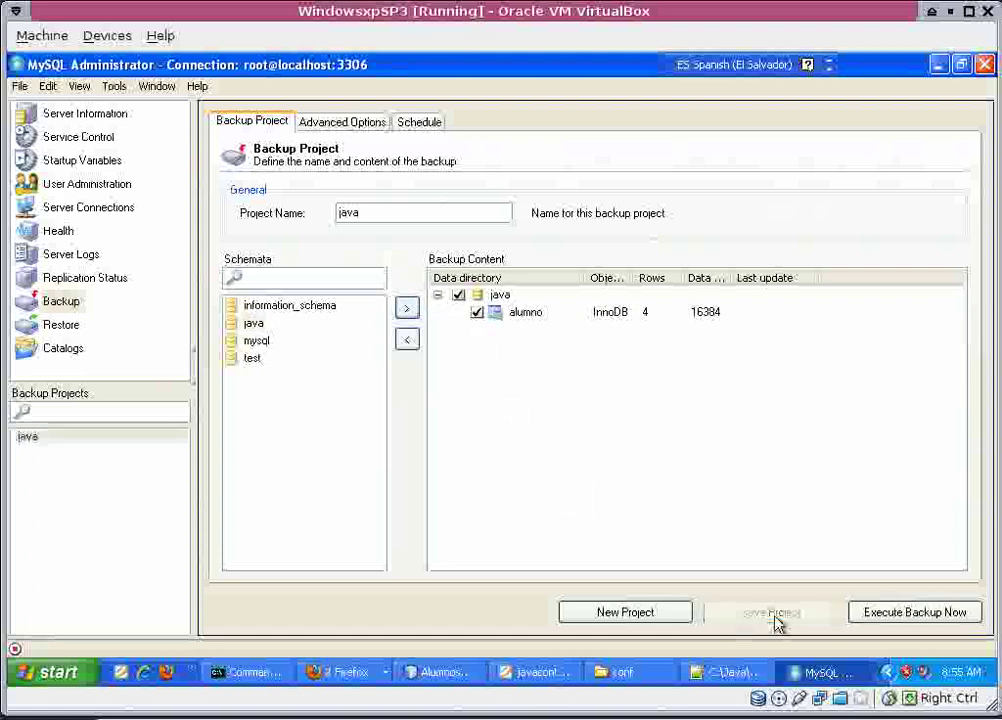
# Run the backup, saving java 20110311 0856.sql into C:\Java\NetbeansProjects\AlumnosAplicacion\sql.
pyautogui.click(903, 619)
pyautogui.click(279, 434)
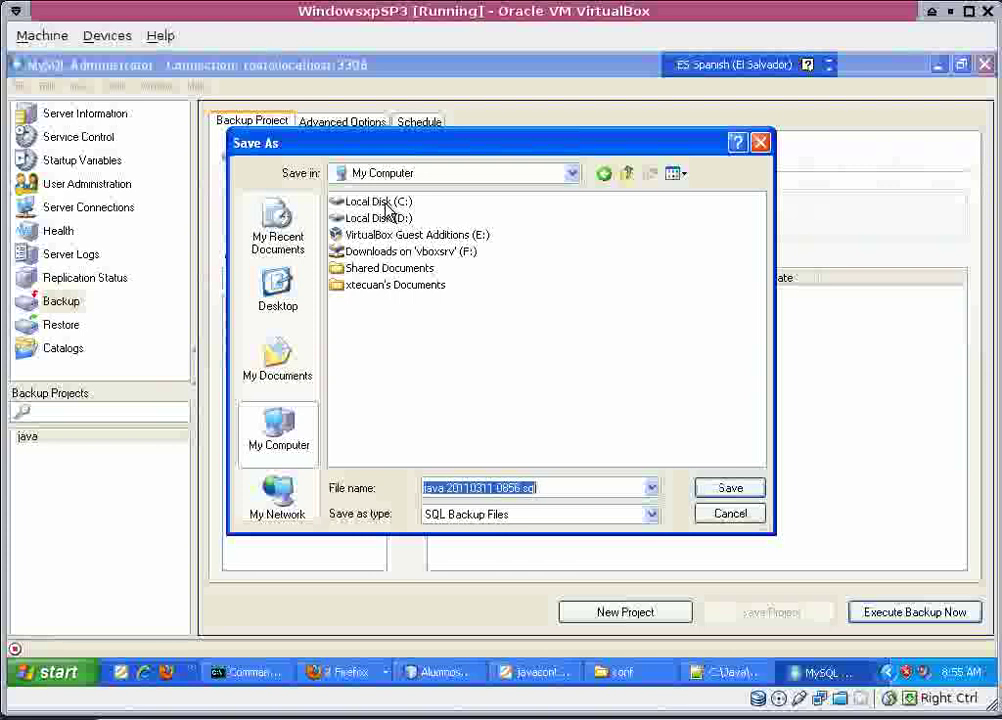
pyautogui.doubleClick(386, 203)
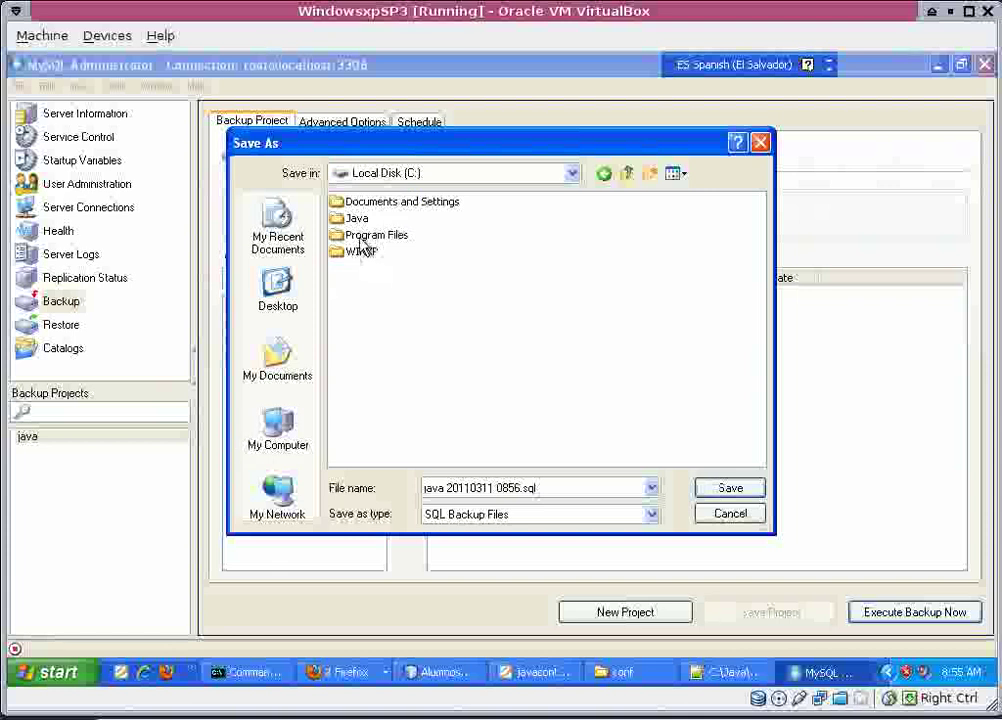
pyautogui.doubleClick(358, 218)
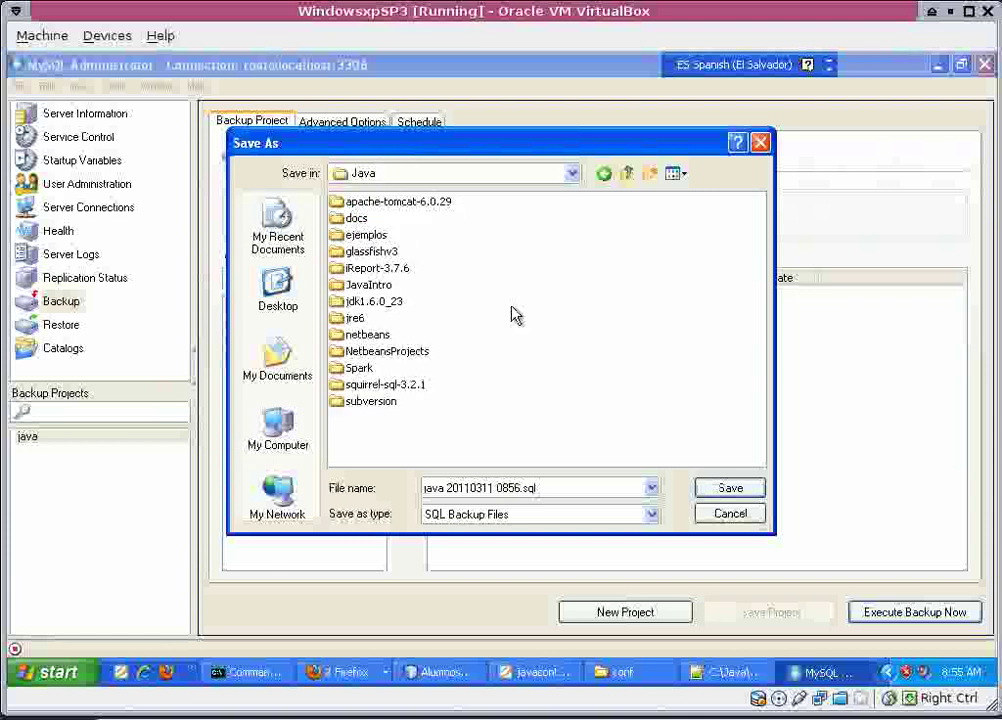
pyautogui.doubleClick(424, 352)
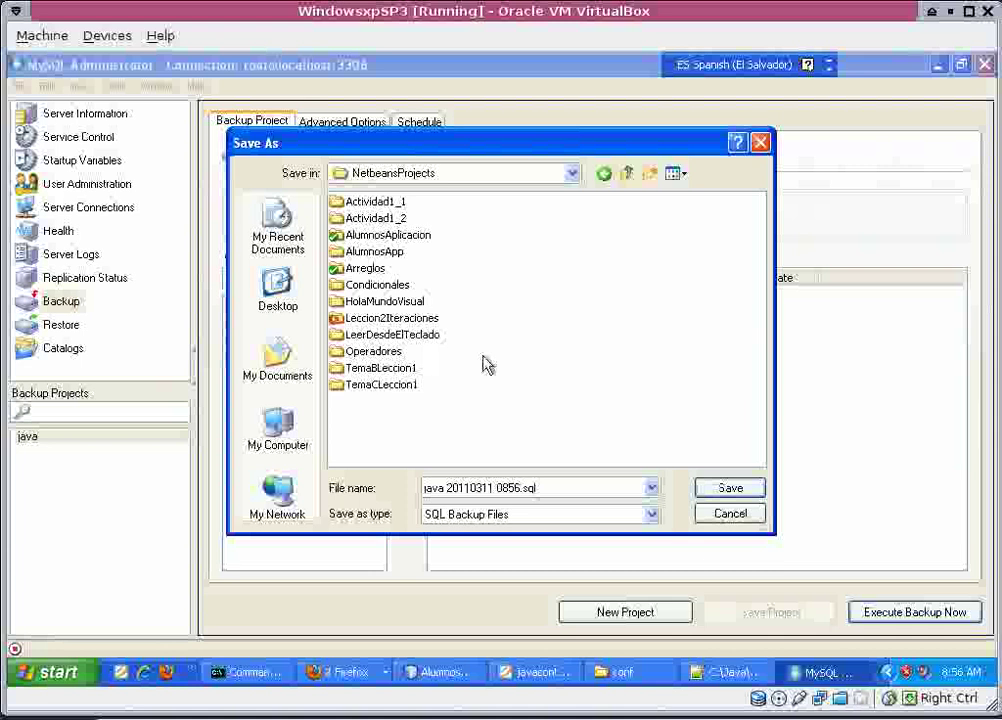
pyautogui.doubleClick(403, 235)
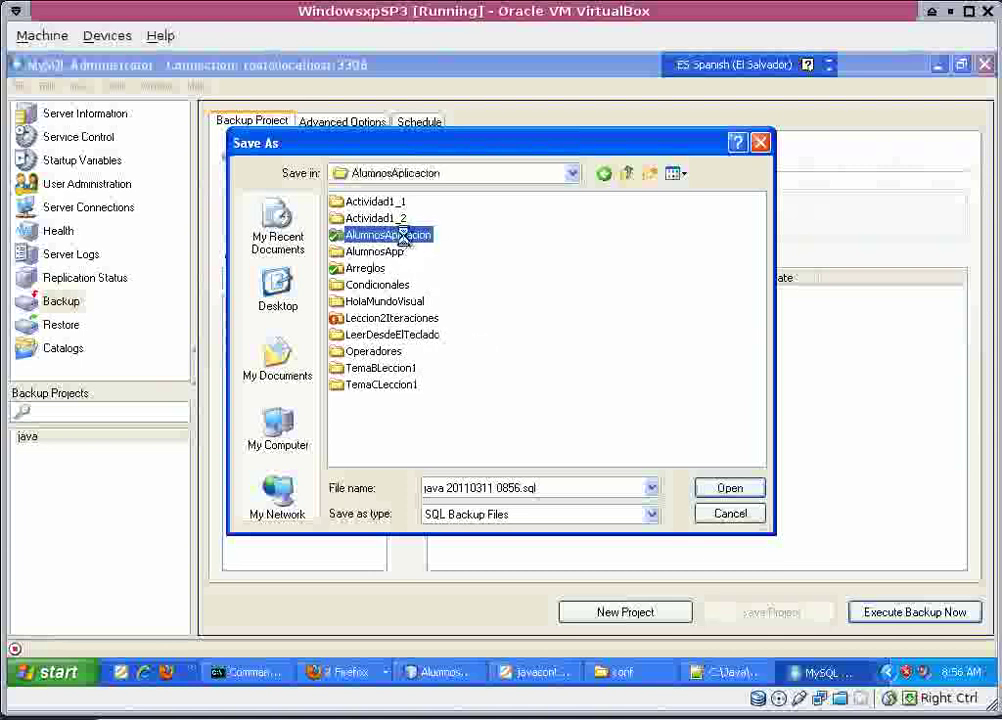
pyautogui.doubleClick(403, 235)
pyautogui.doubleClick(352, 218)
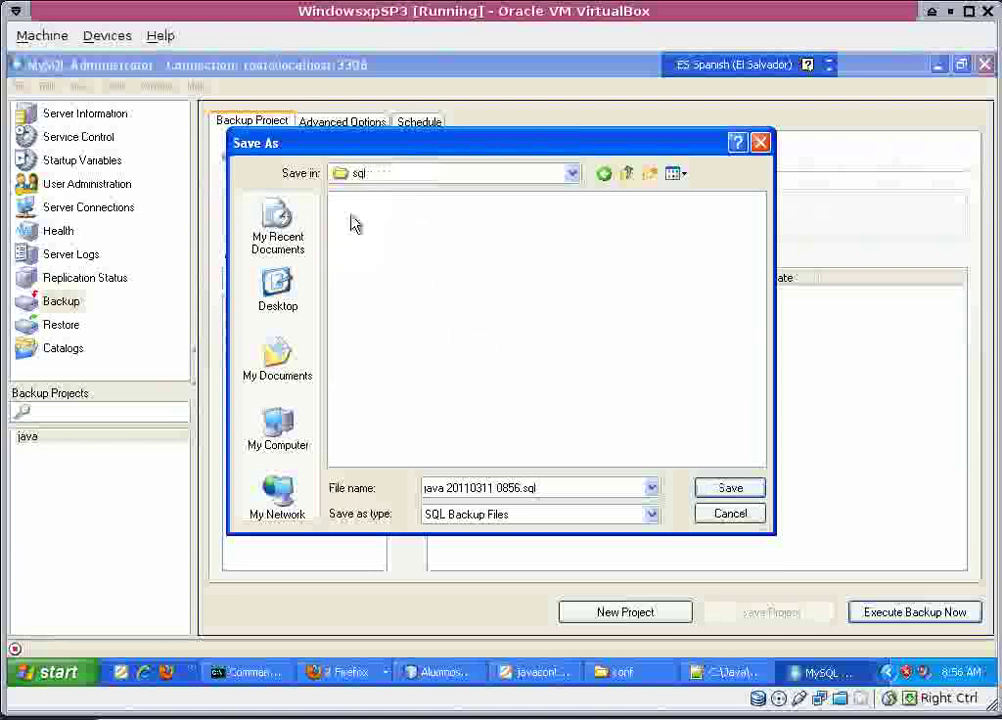
pyautogui.click(716, 490)
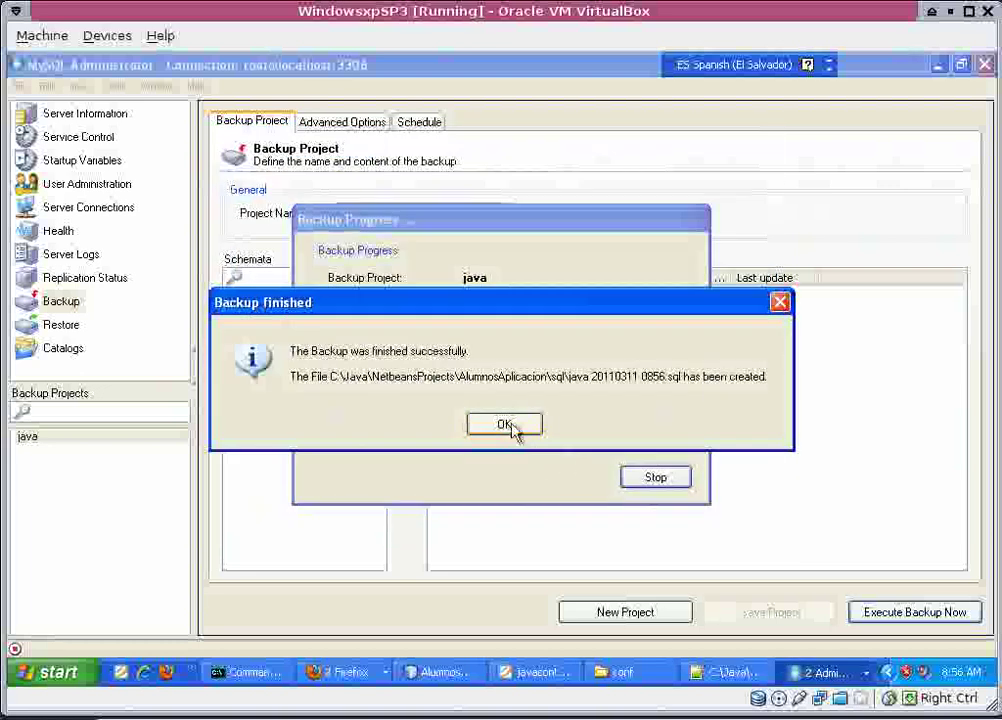
pyautogui.click(513, 429)
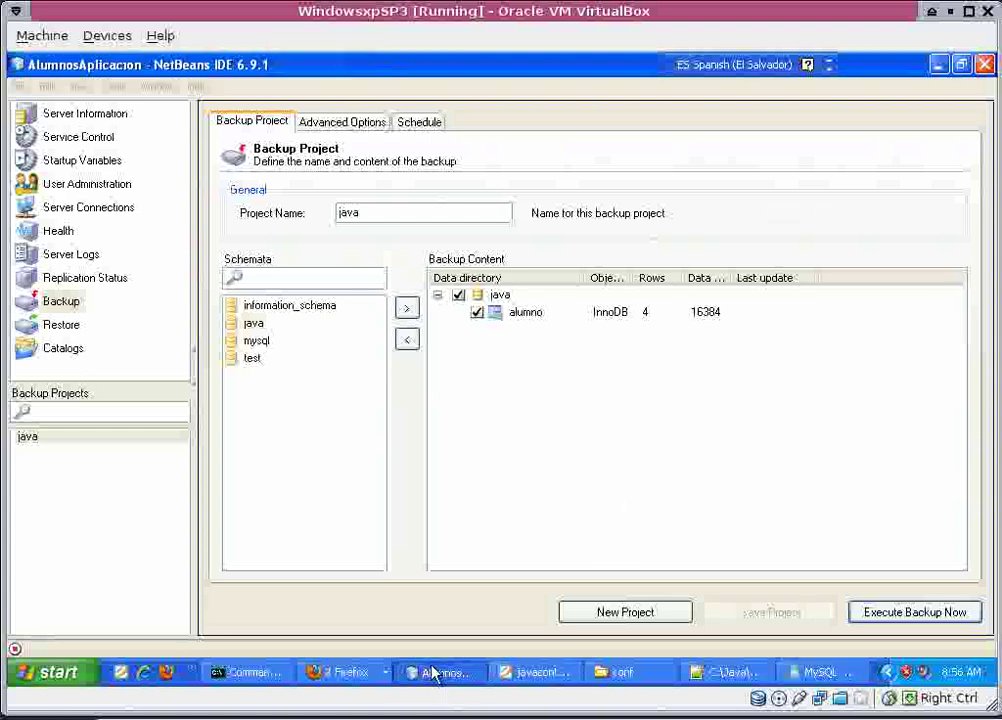
# Open java 20110311 0856.sql from the sql folder, scroll through it, then close it.
pyautogui.click(432, 671)
pyautogui.click(37, 198)
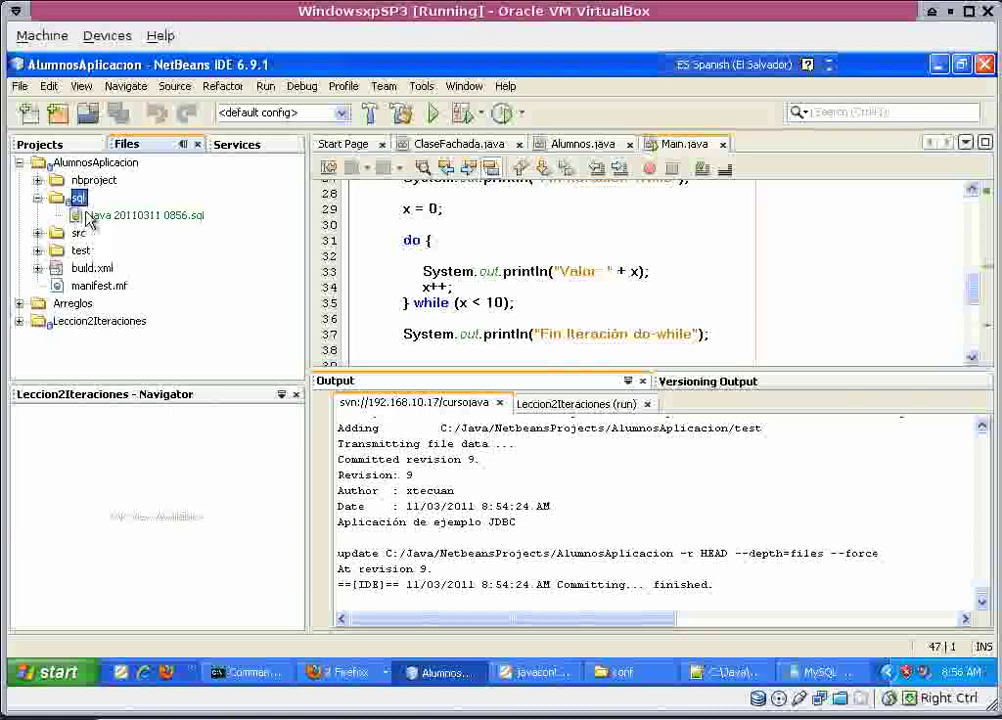
pyautogui.click(118, 216)
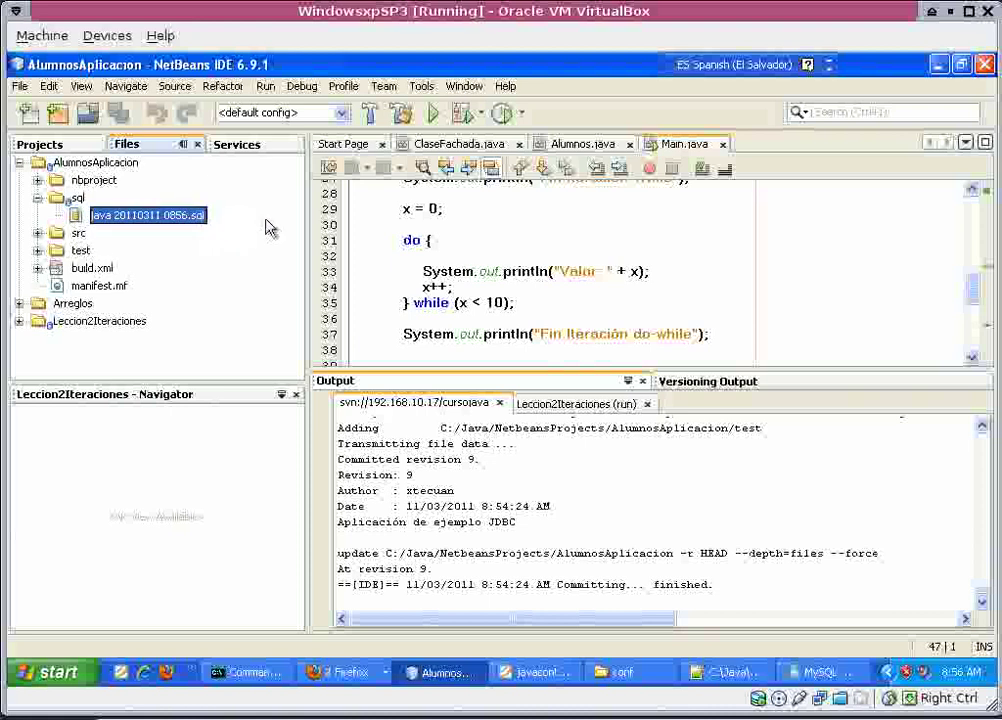
pyautogui.press('Return')
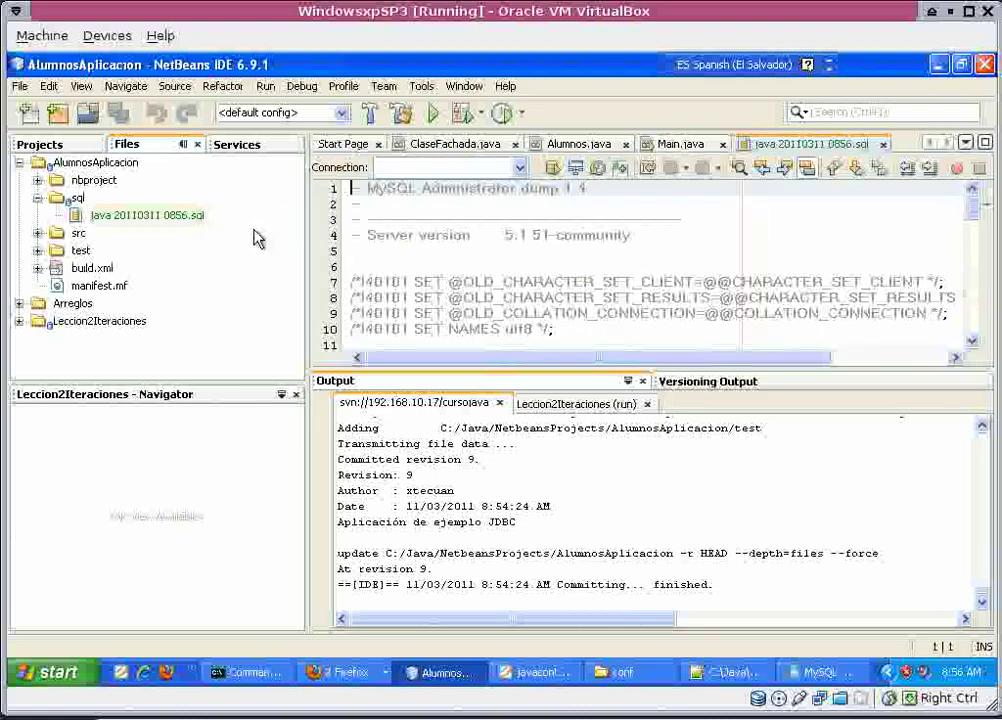
pyautogui.scroll(-17, 600, 228)
pyautogui.scroll(7, 600, 228)
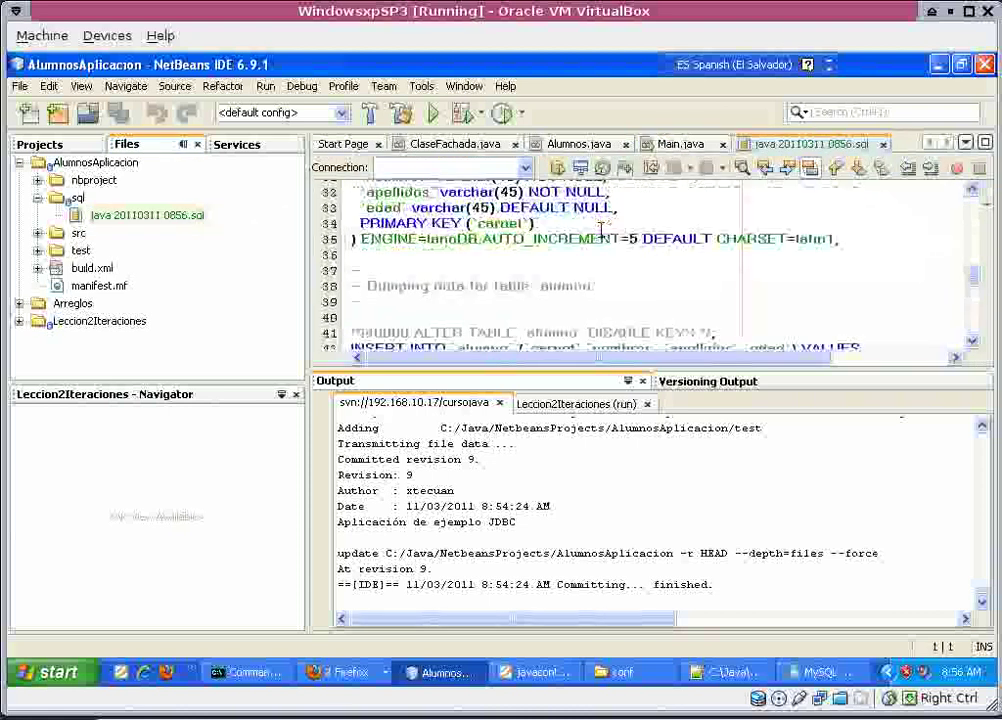
pyautogui.scroll(10, 600, 228)
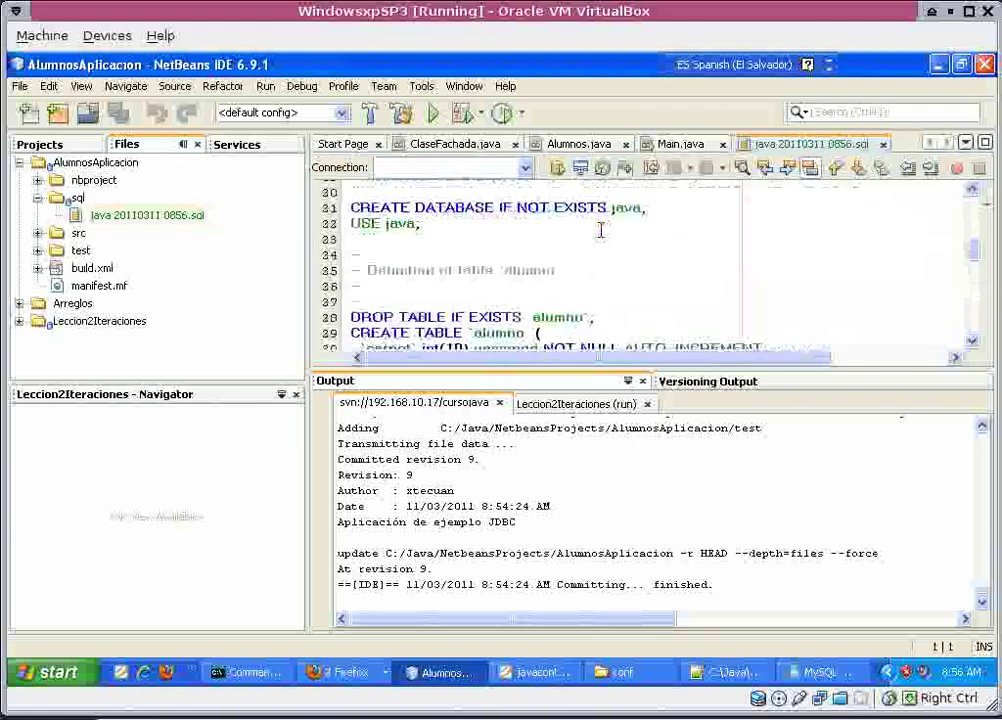
pyautogui.click(884, 146)
# Commit the sql folder to Subversion with message 'script de la tabla de alumnos'.
pyautogui.rightClick(78, 196)
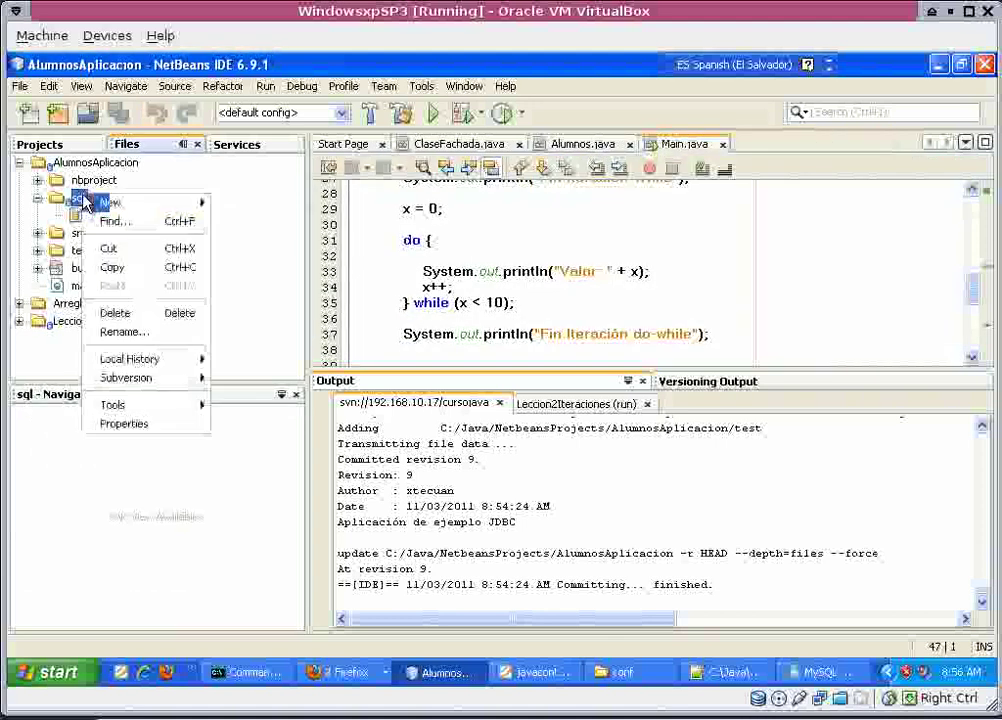
pyautogui.moveTo(175, 390)
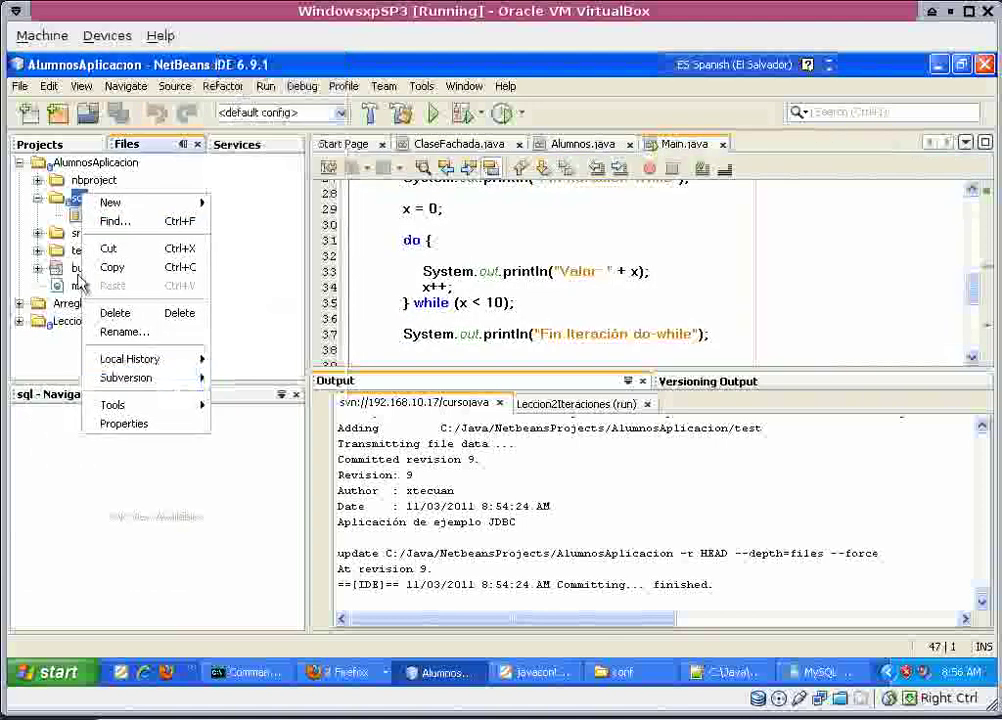
pyautogui.moveTo(140, 378)
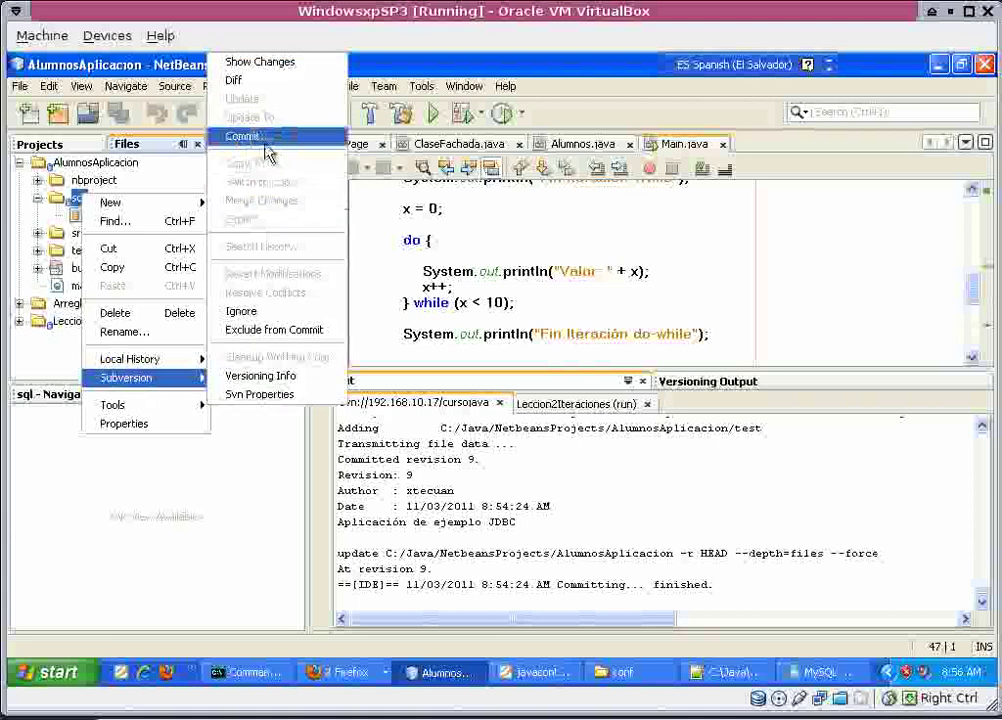
pyautogui.click(266, 150)
pyautogui.write('s')
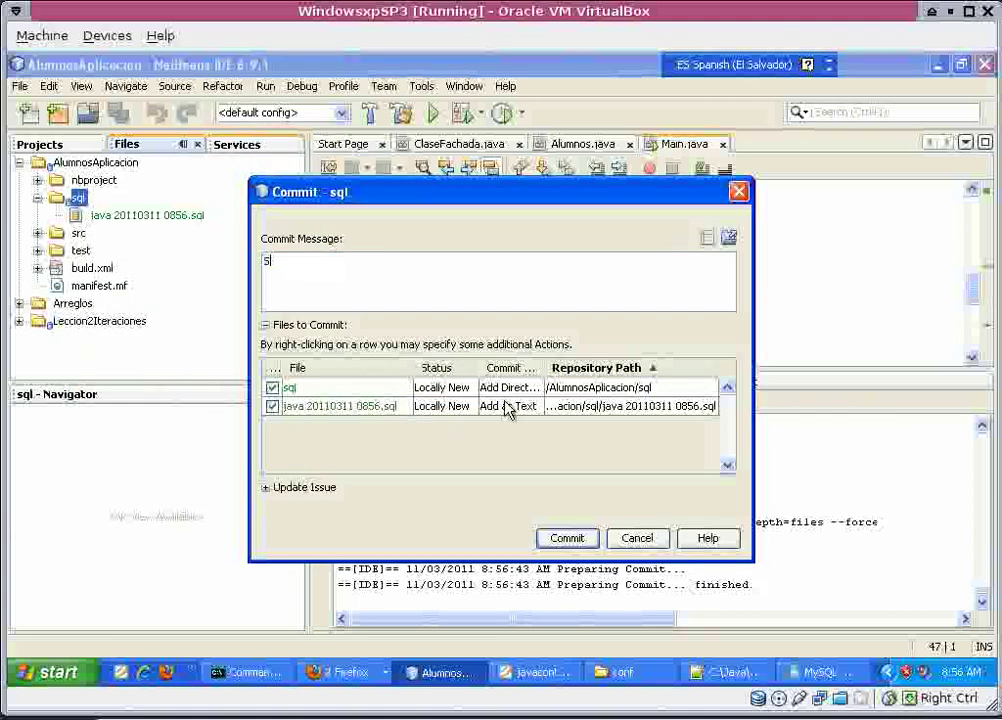
pyautogui.write('cript de la tabla de alumn')
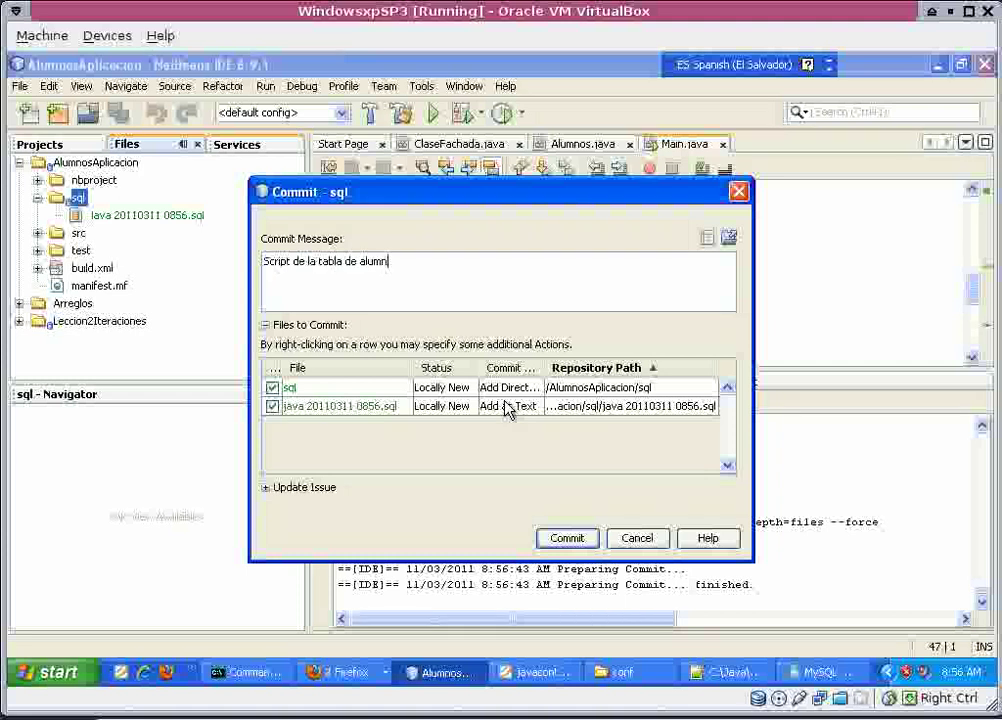
pyautogui.write('os')
pyautogui.click(577, 546)
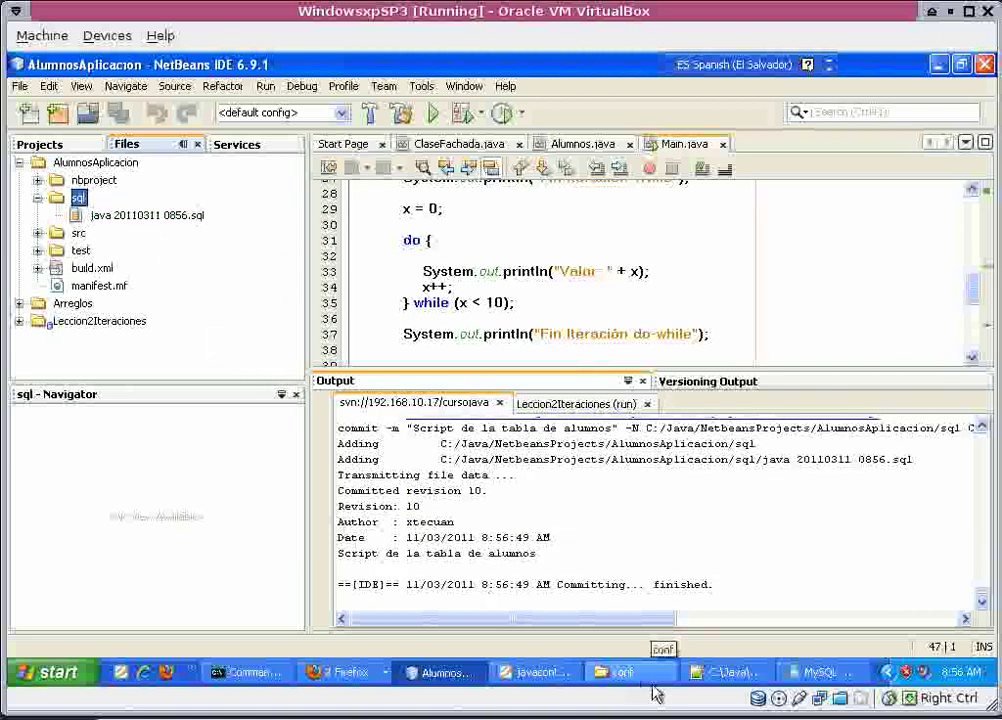
pyautogui.click(820, 672)
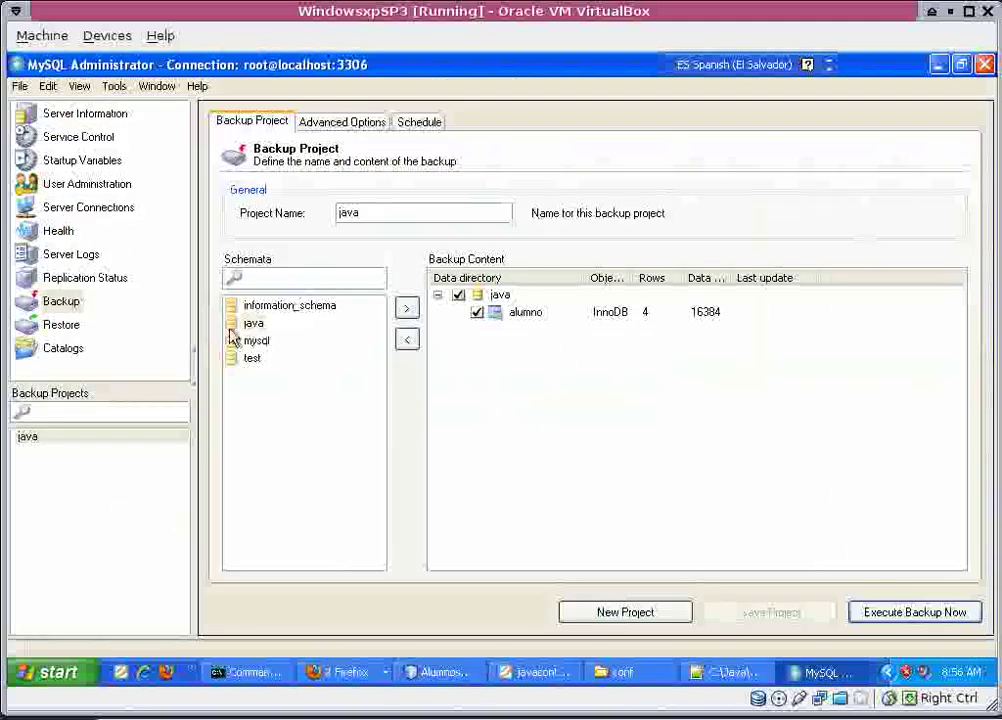
# View the Restore page and its backup file chooser, cancel it, then close MySQL Administrator.
pyautogui.click(61, 327)
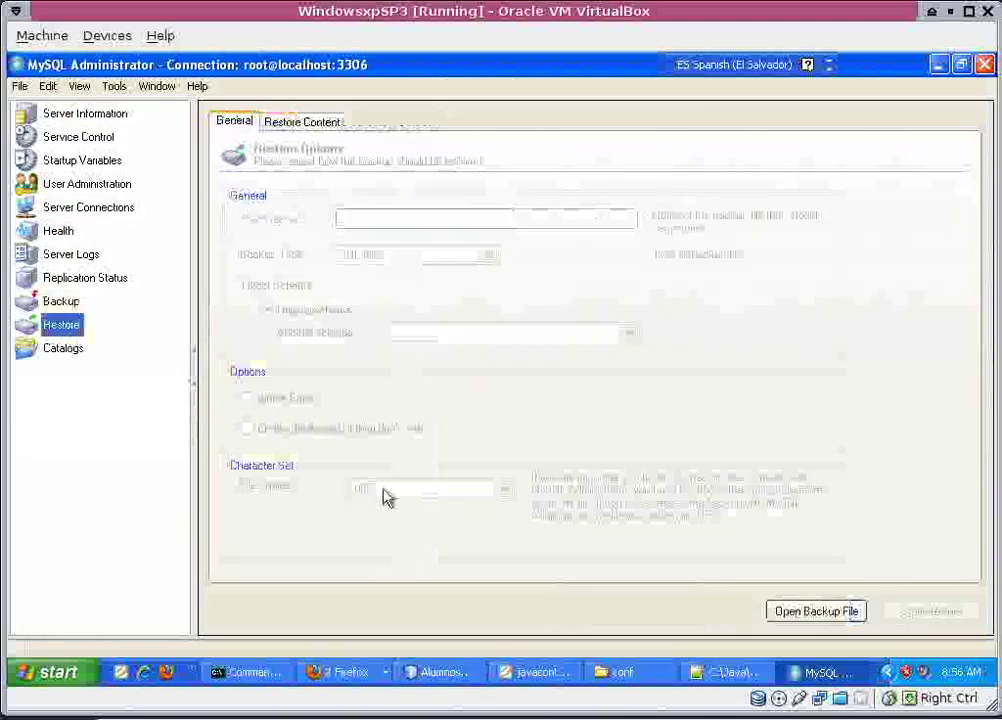
pyautogui.click(845, 611)
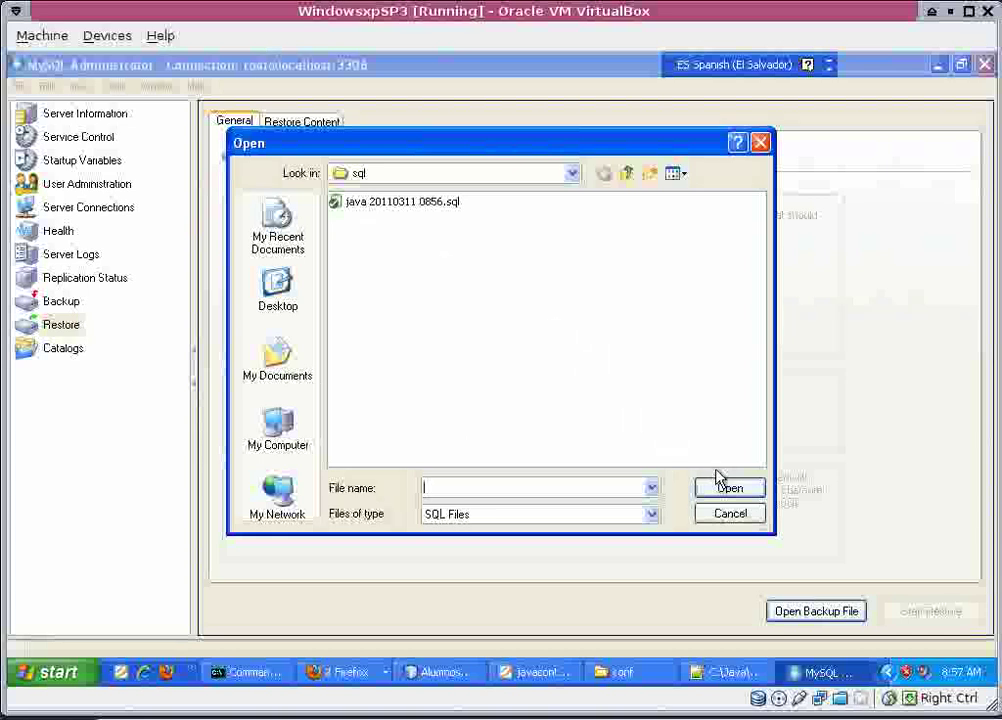
pyautogui.click(733, 514)
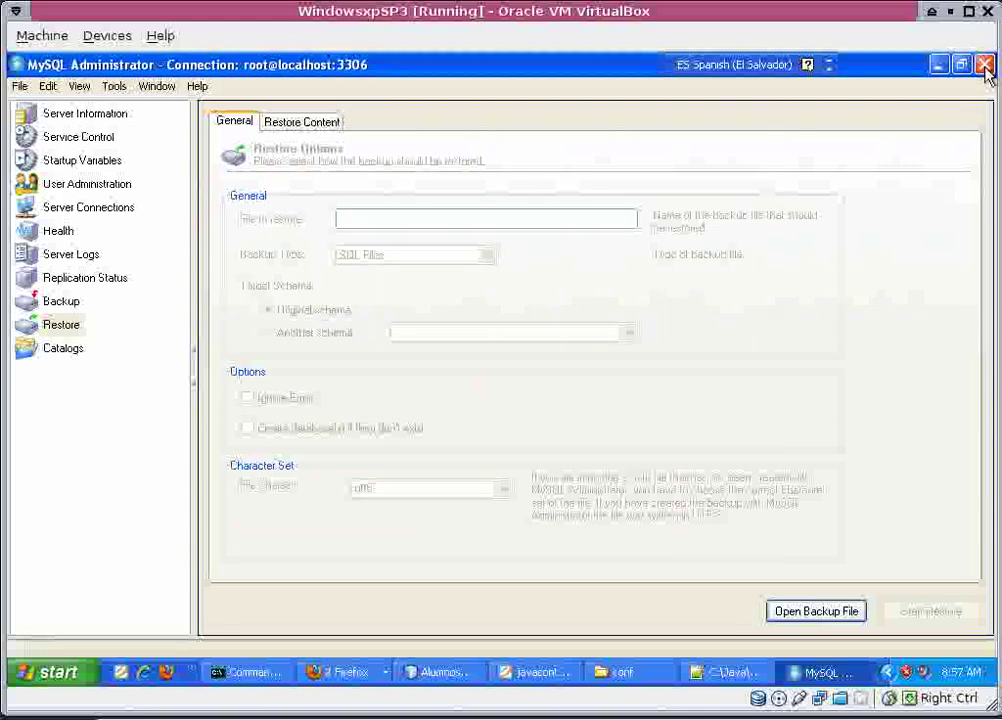
pyautogui.click(985, 65)
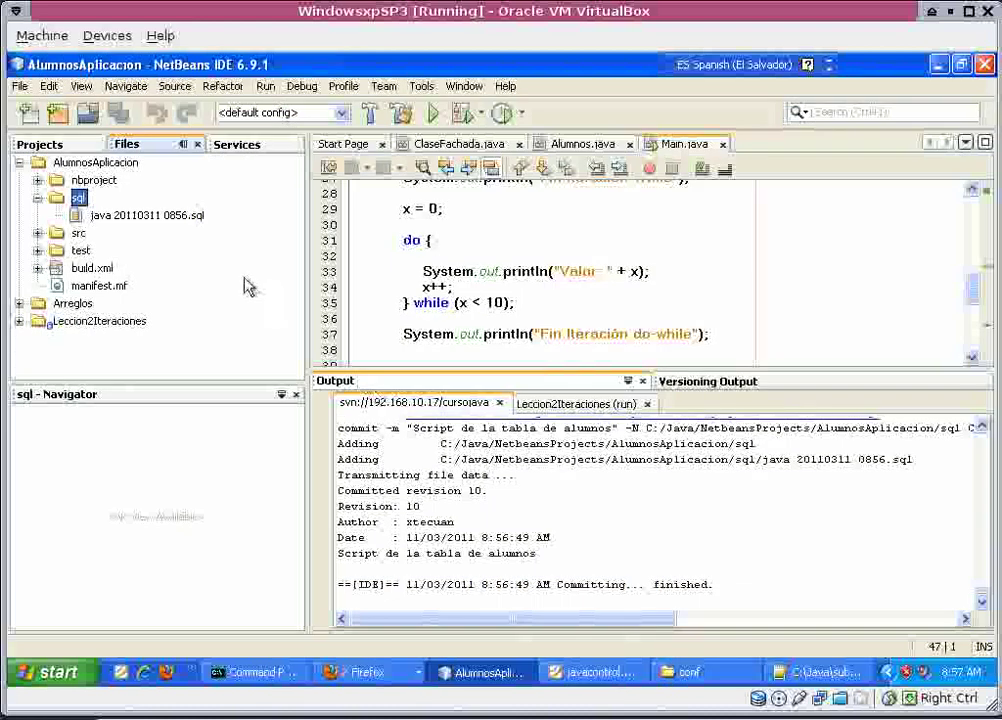
# Open every project folder in NetbeansProjects, from Actividad1_1 onward, in the Projects list.
pyautogui.click(40, 144)
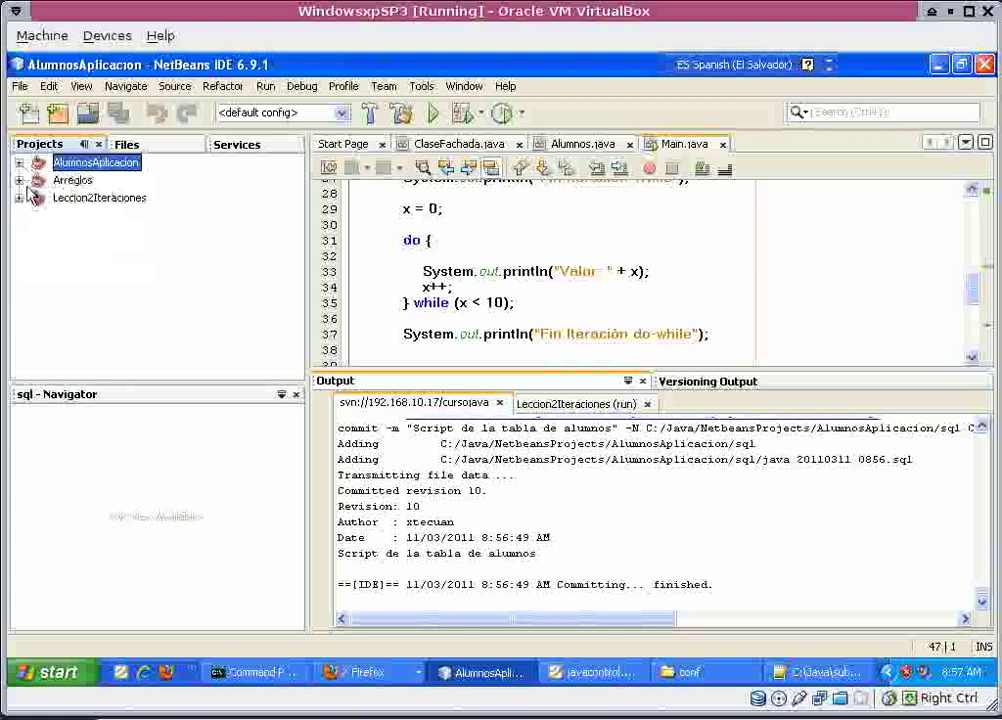
pyautogui.rightClick(95, 253)
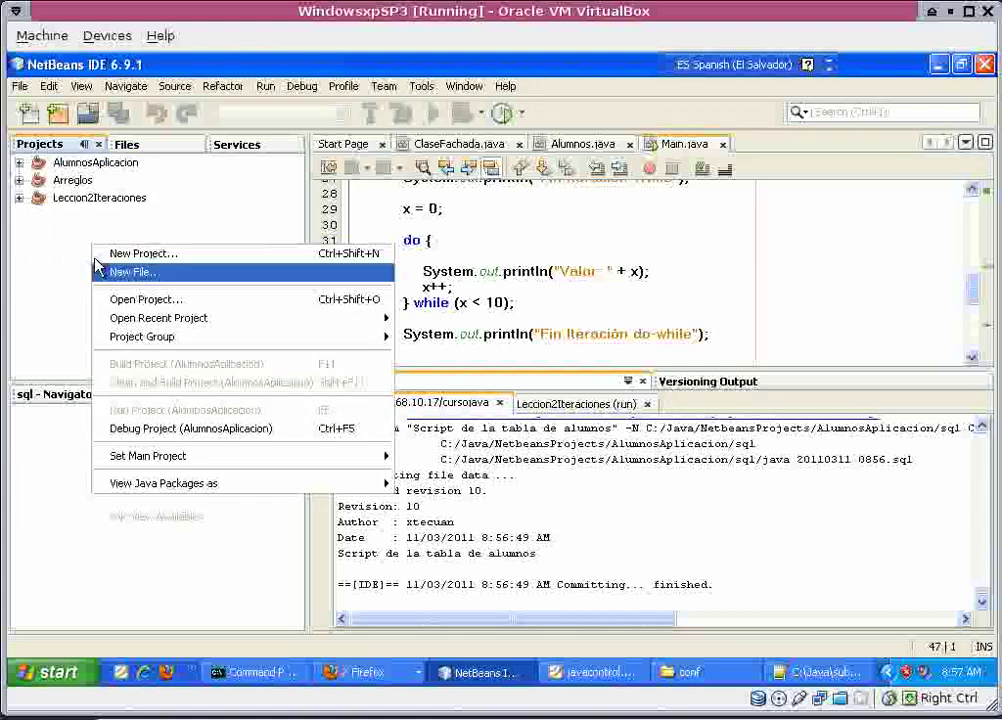
pyautogui.click(120, 299)
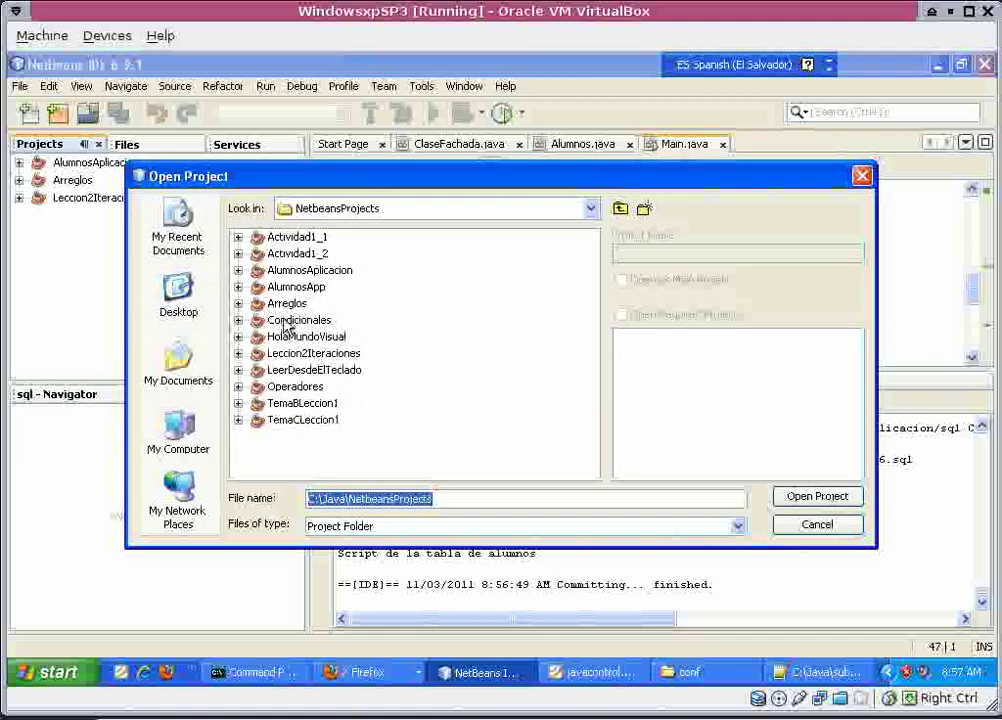
pyautogui.click(293, 240)
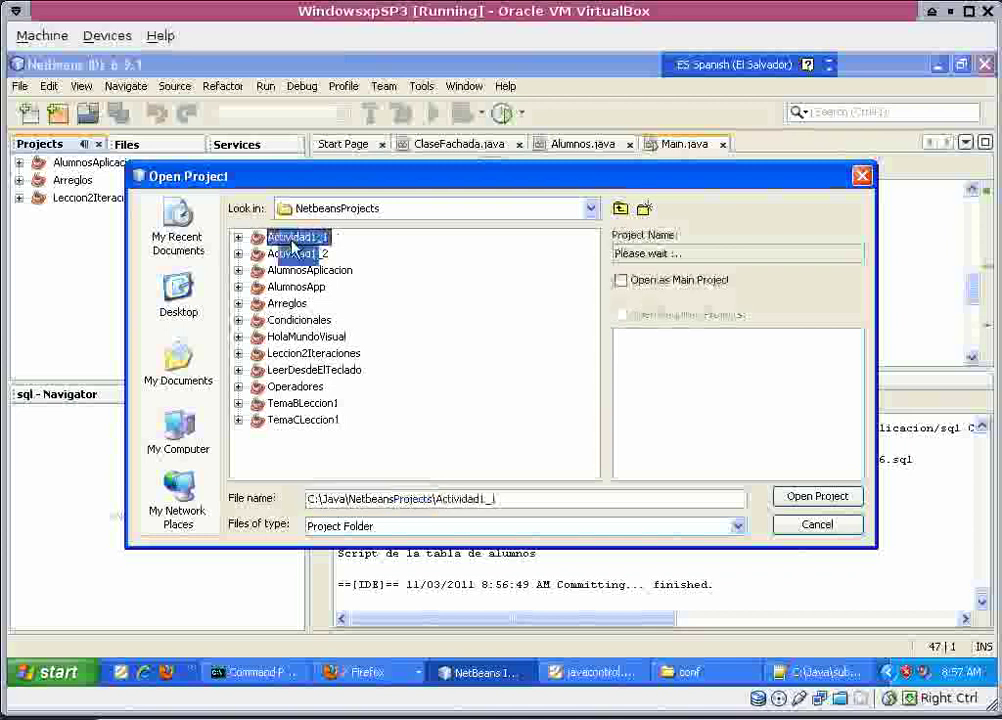
pyautogui.hotkey('ctrl', 'a')
pyautogui.click(845, 500)
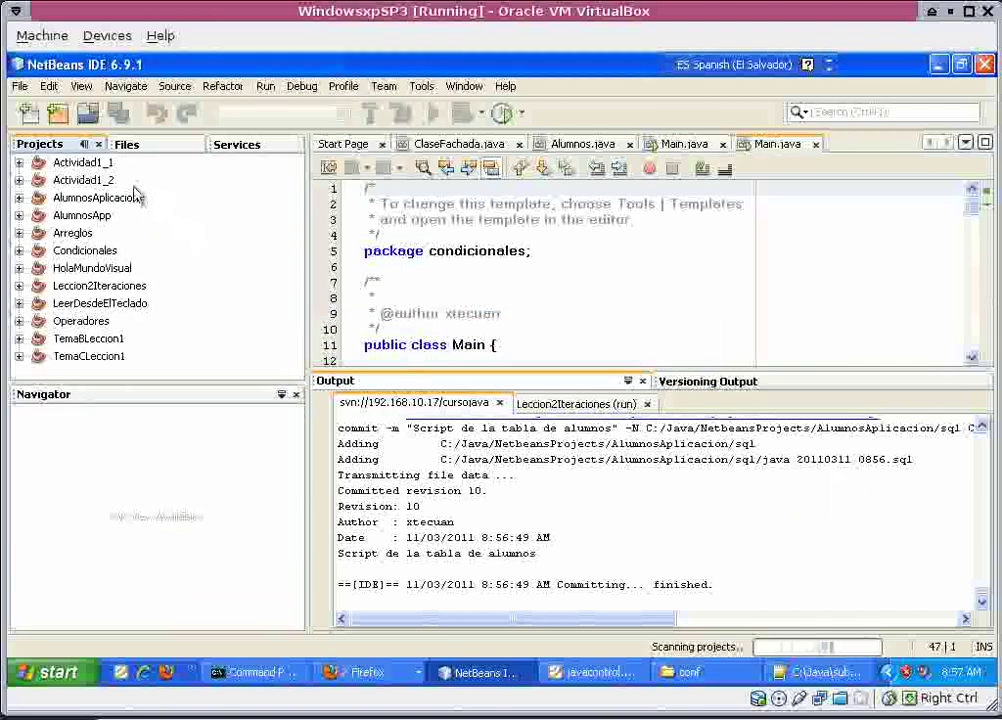
# Import Actividad1_1 into Subversion with message 'Actividad 1-1' as revision 12.
pyautogui.click(105, 165)
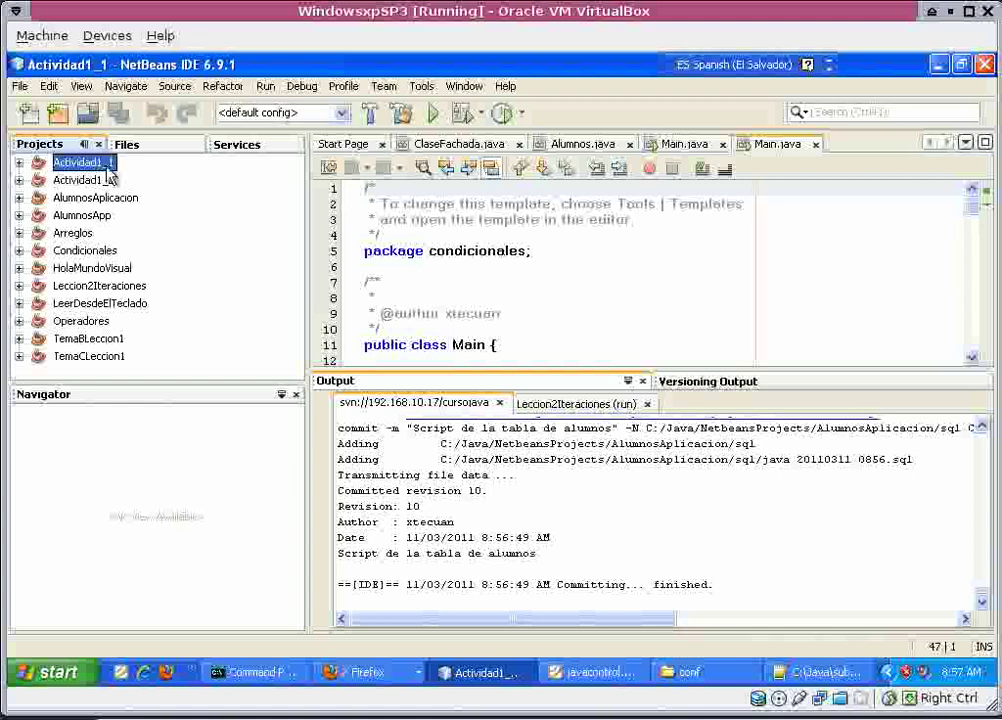
pyautogui.rightClick(108, 170)
pyautogui.moveTo(293, 568)
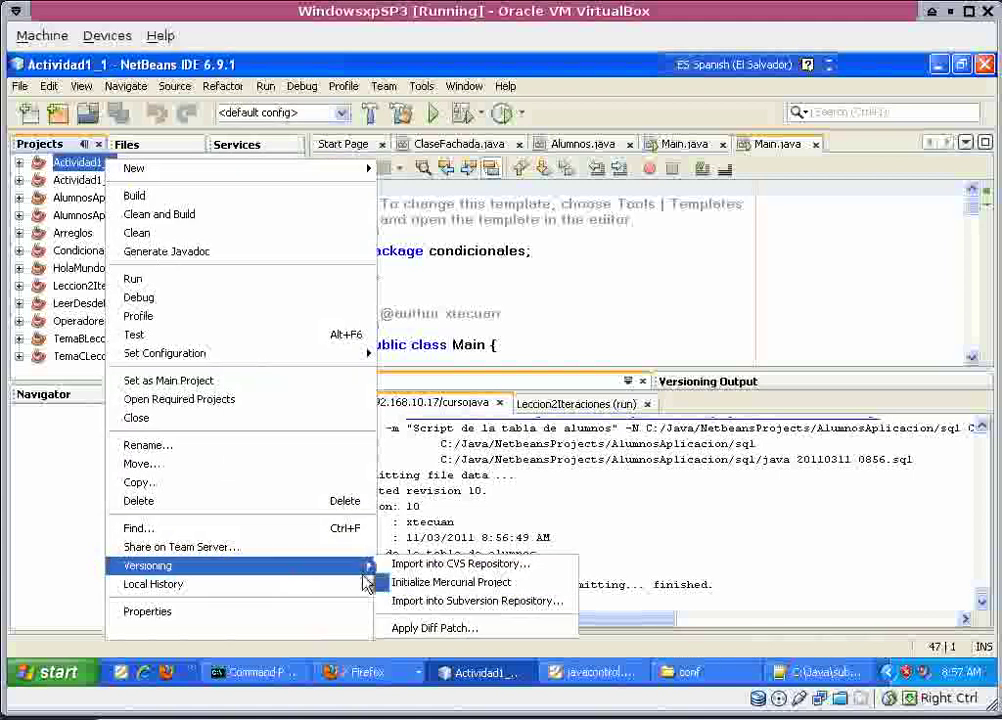
pyautogui.click(420, 601)
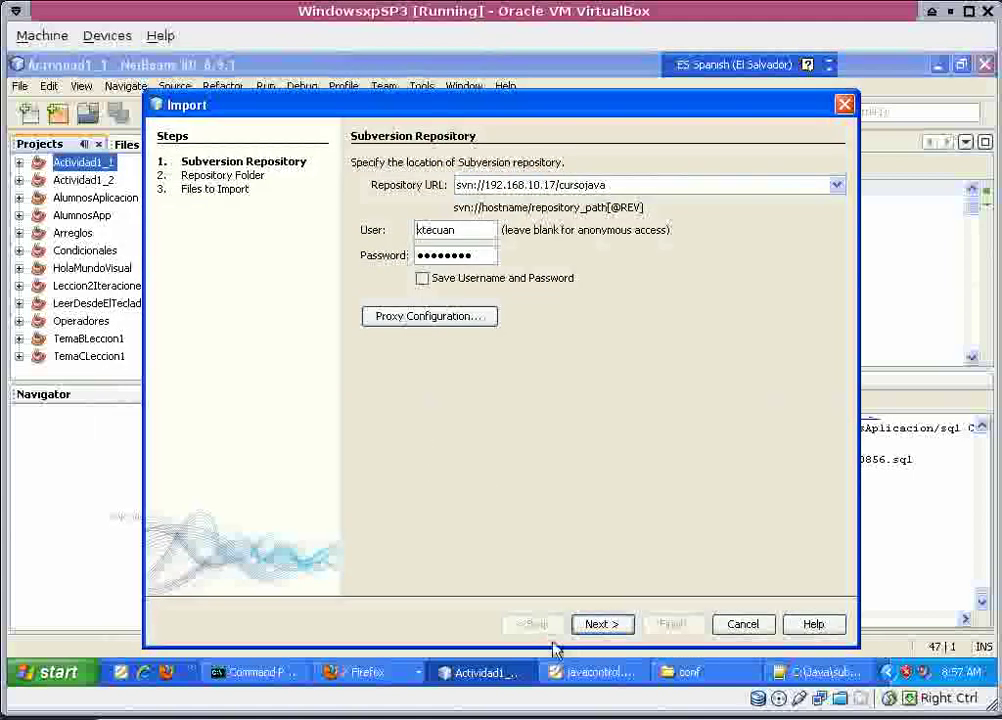
pyautogui.click(594, 624)
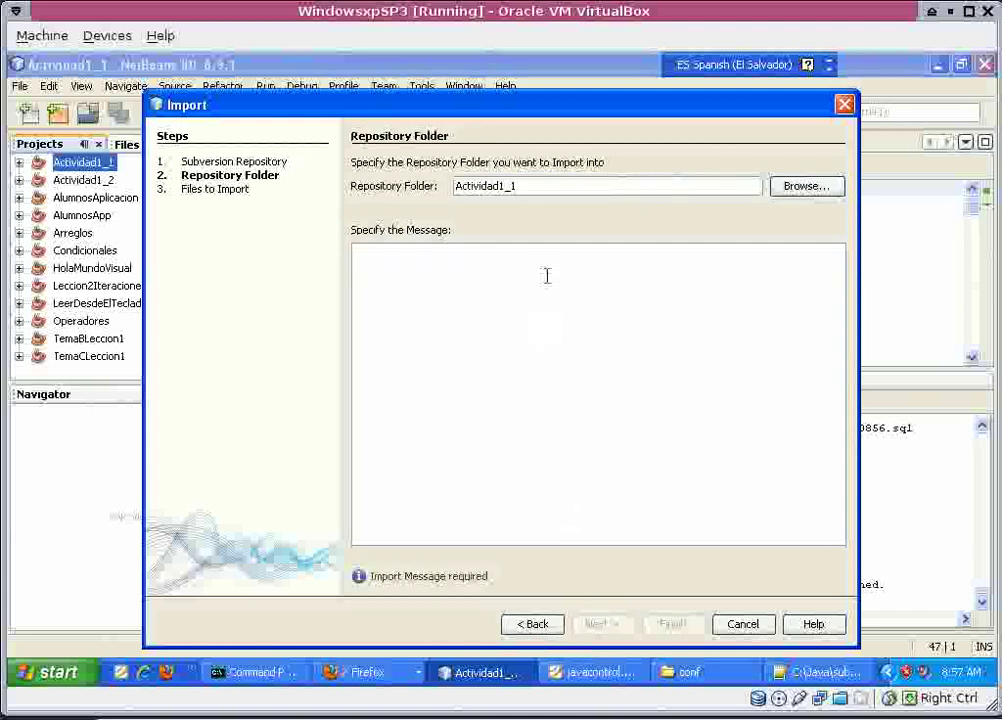
pyautogui.write('Actividad 1')
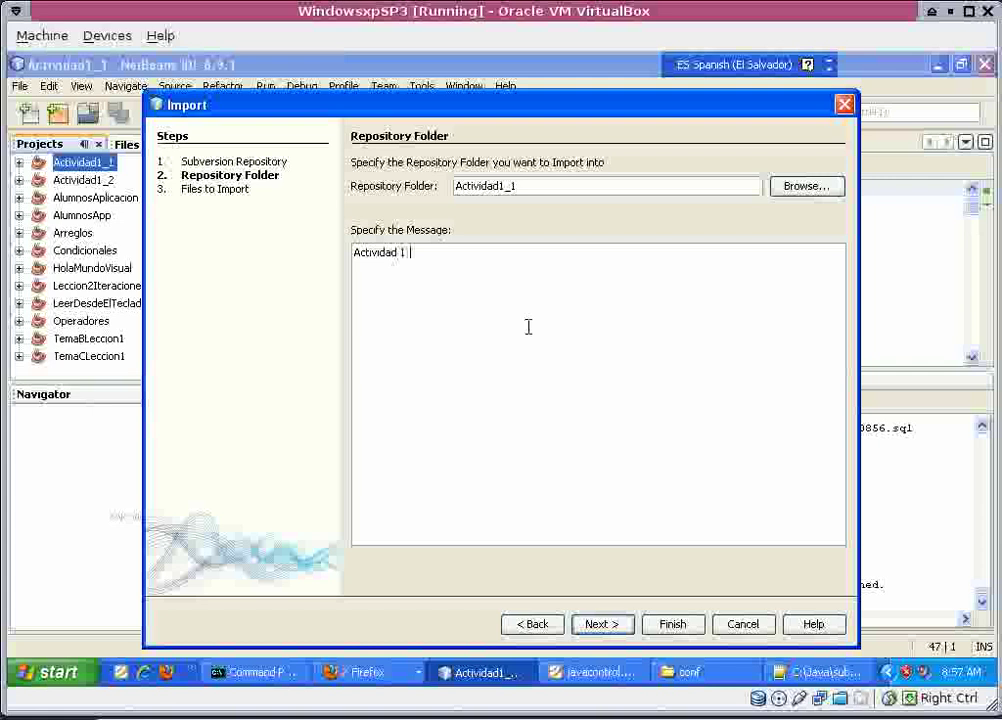
pyautogui.click(597, 634)
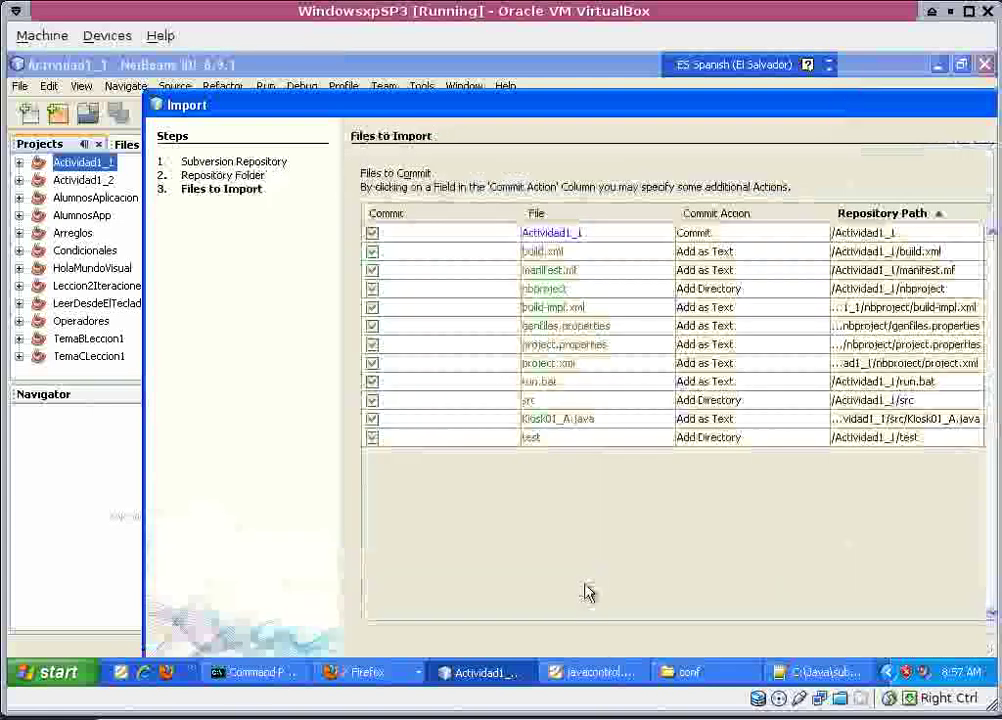
pyautogui.moveTo(564, 99); pyautogui.dragTo(540, 52)
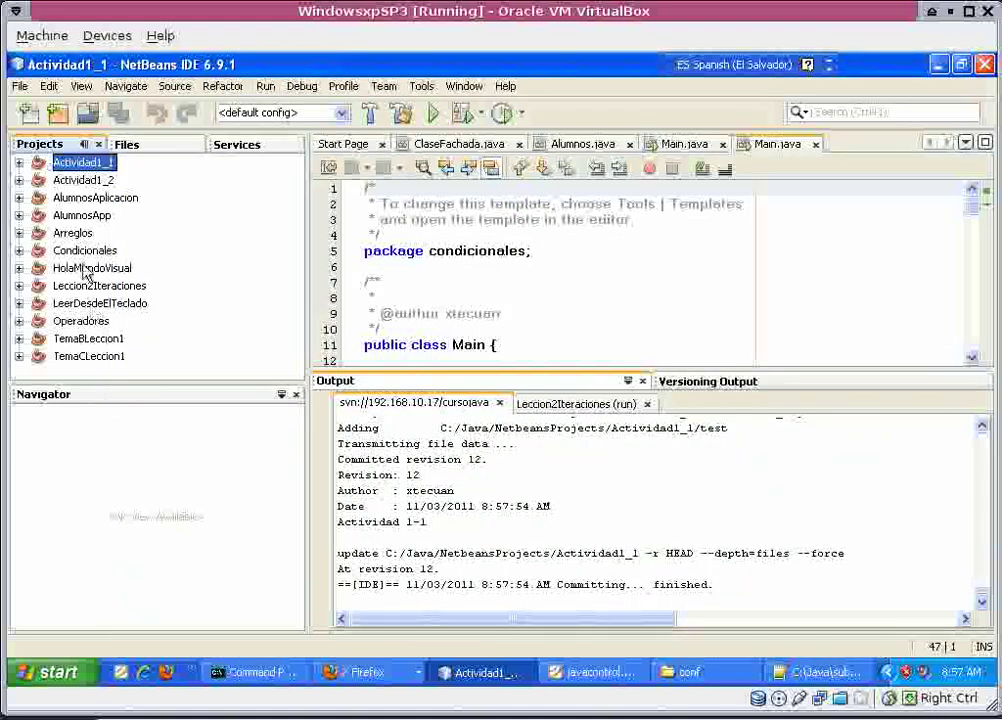
# Start the Subversion import for Actividad1_2, accepting the repository location.
pyautogui.click(80, 183)
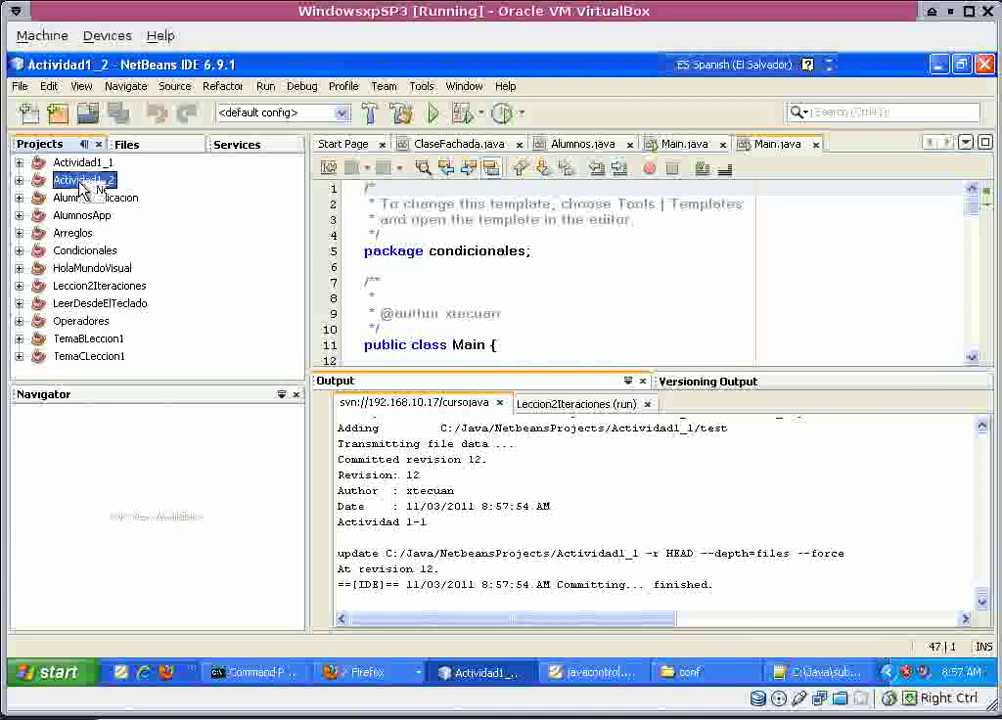
pyautogui.rightClick(82, 187)
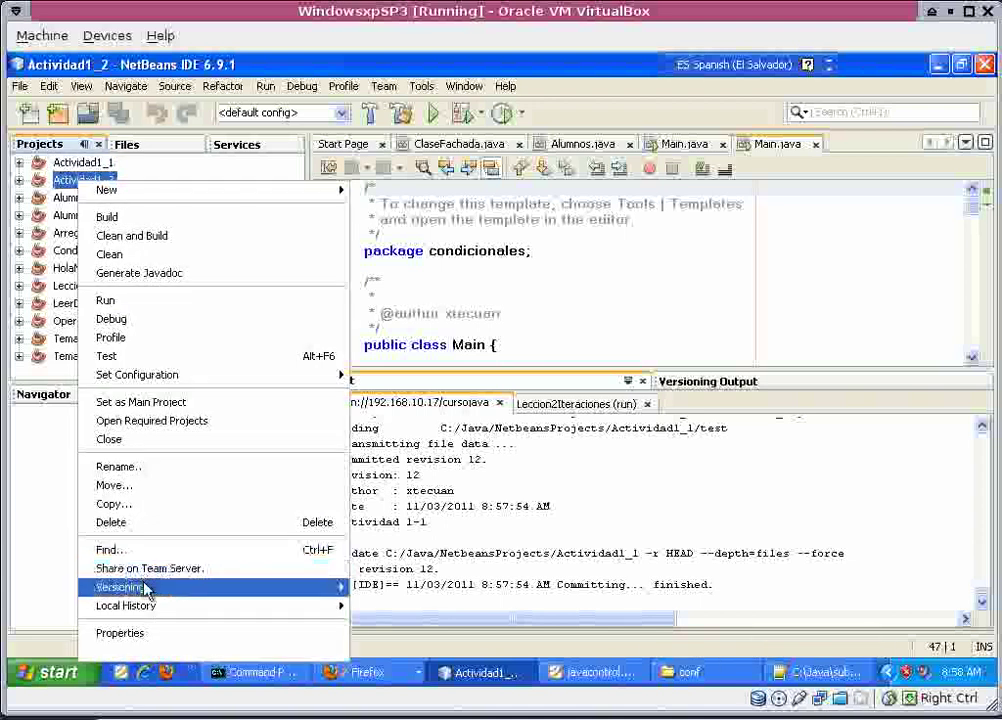
pyautogui.moveTo(336, 590)
pyautogui.click(373, 562)
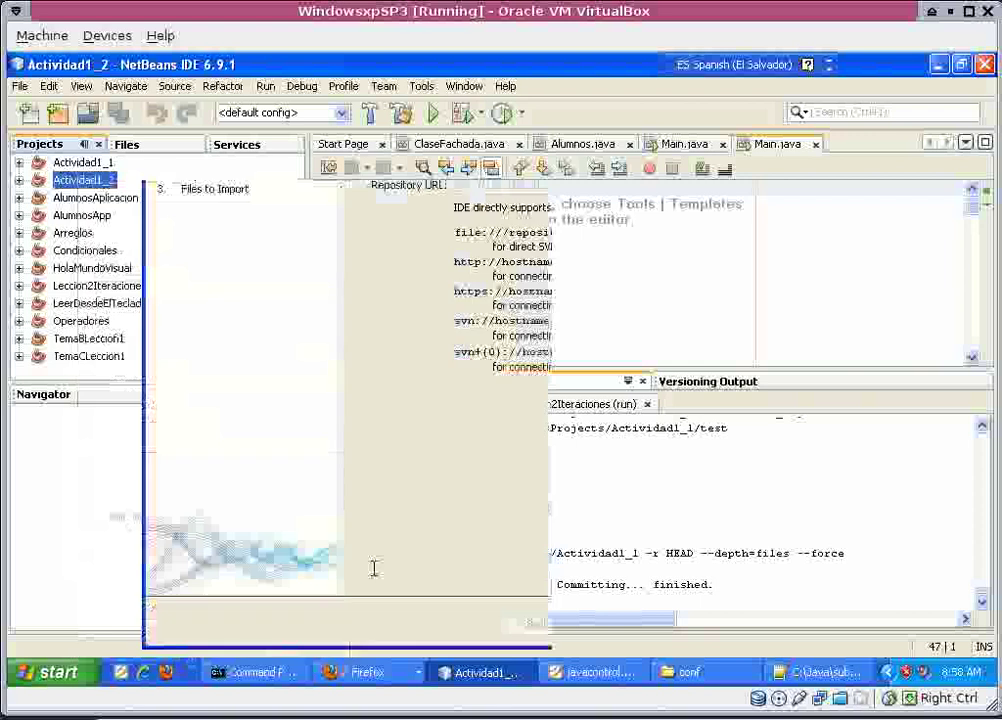
pyautogui.click(592, 624)
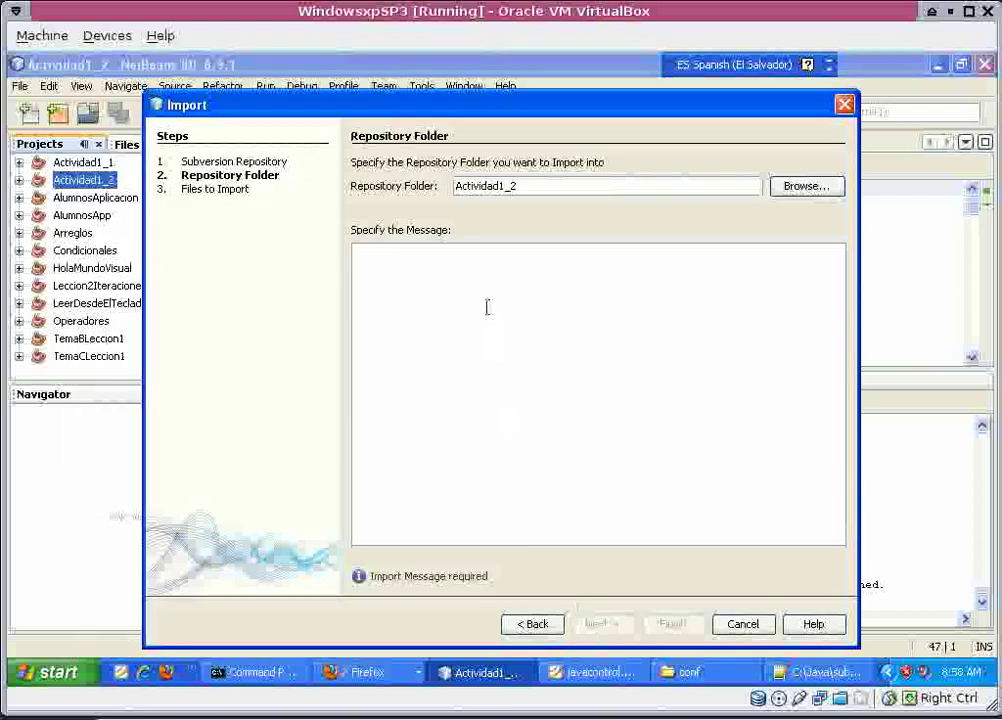
# Set the import message to 'Actividad 1-2' by editing the pasted folder name.
pyautogui.doubleClick(528, 185)
pyautogui.hotkey('ctrl', 'c')
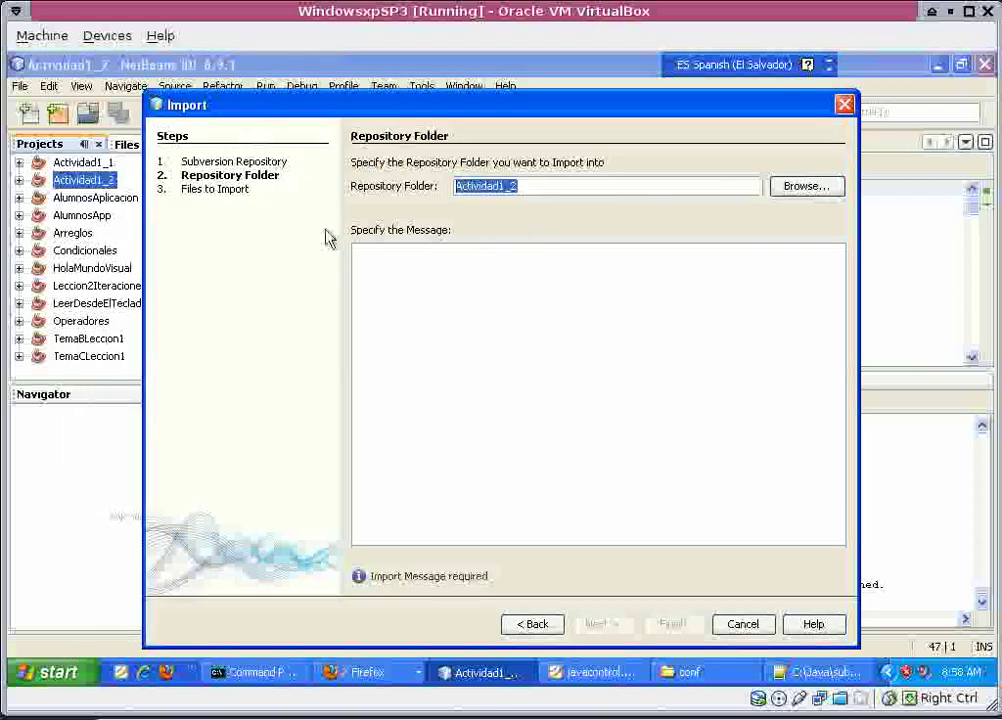
pyautogui.click(367, 264)
pyautogui.hotkey('ctrl', 'v')
pyautogui.click(397, 256)
pyautogui.press('Right')
pyautogui.press('Delete')
pyautogui.write('-')
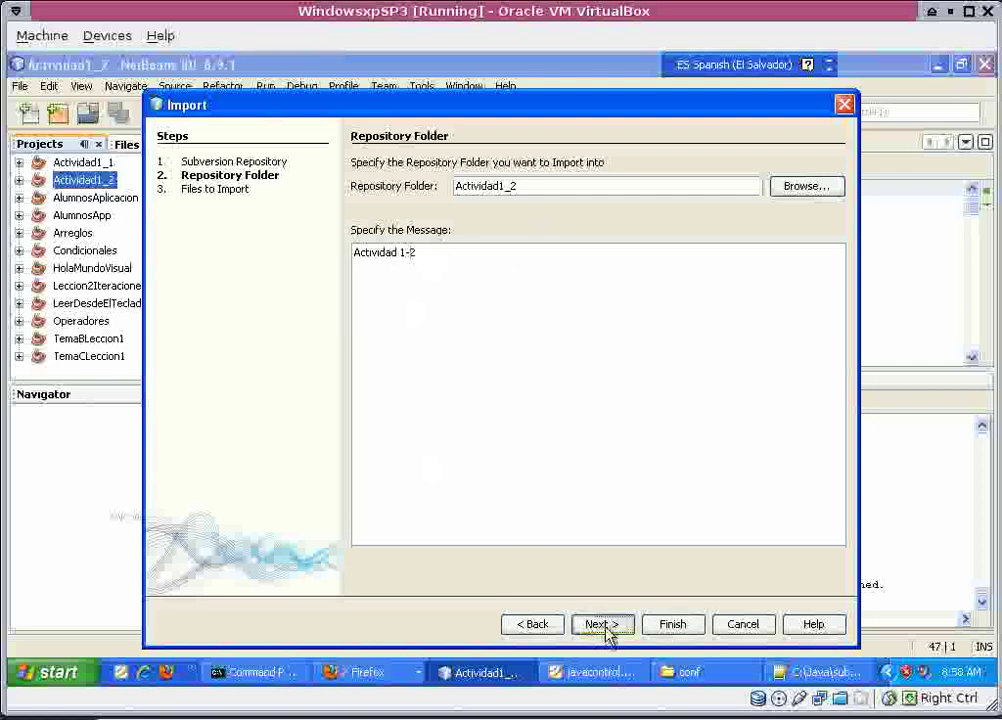
# Finish the import, committing Actividad1_2 as revision 14.
pyautogui.click(603, 625)
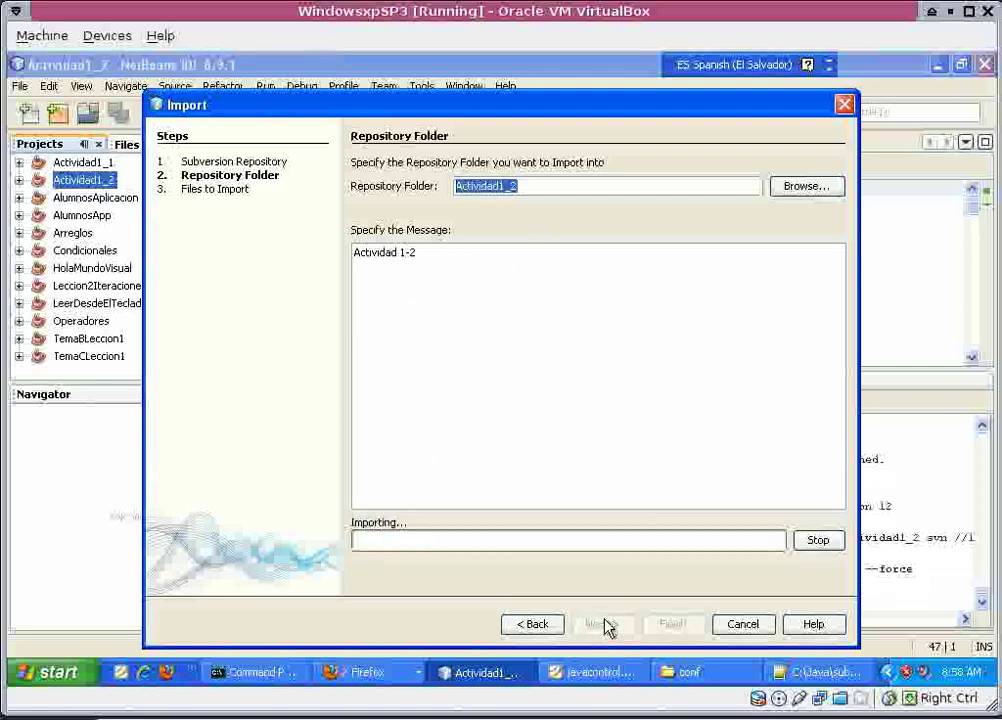
pyautogui.moveTo(671, 103); pyautogui.dragTo(622, 48)
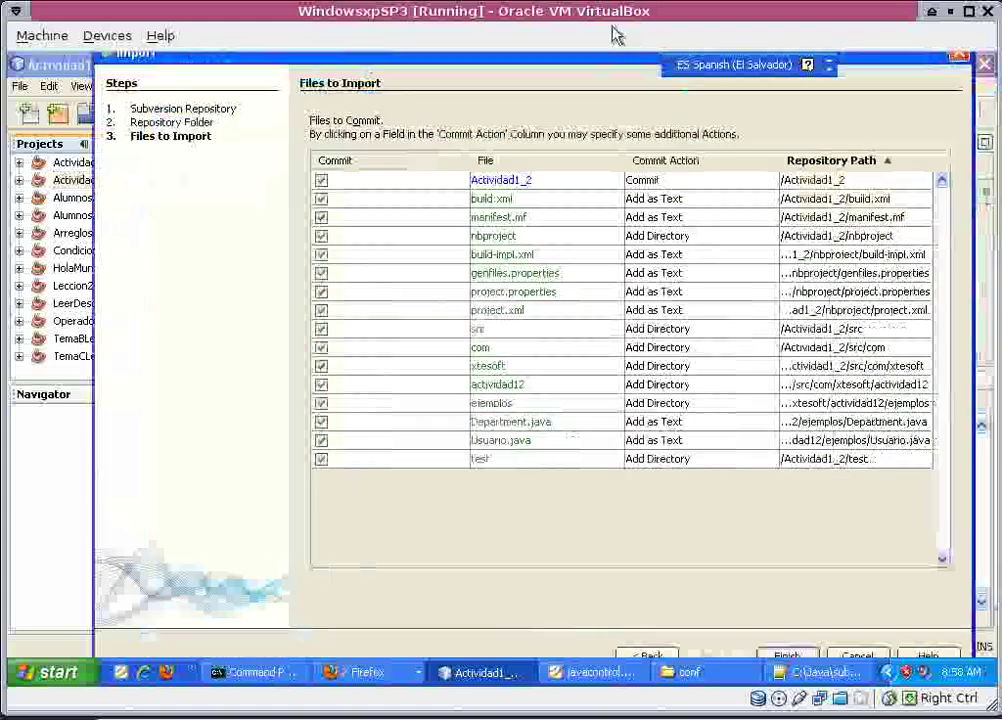
pyautogui.click(785, 658)
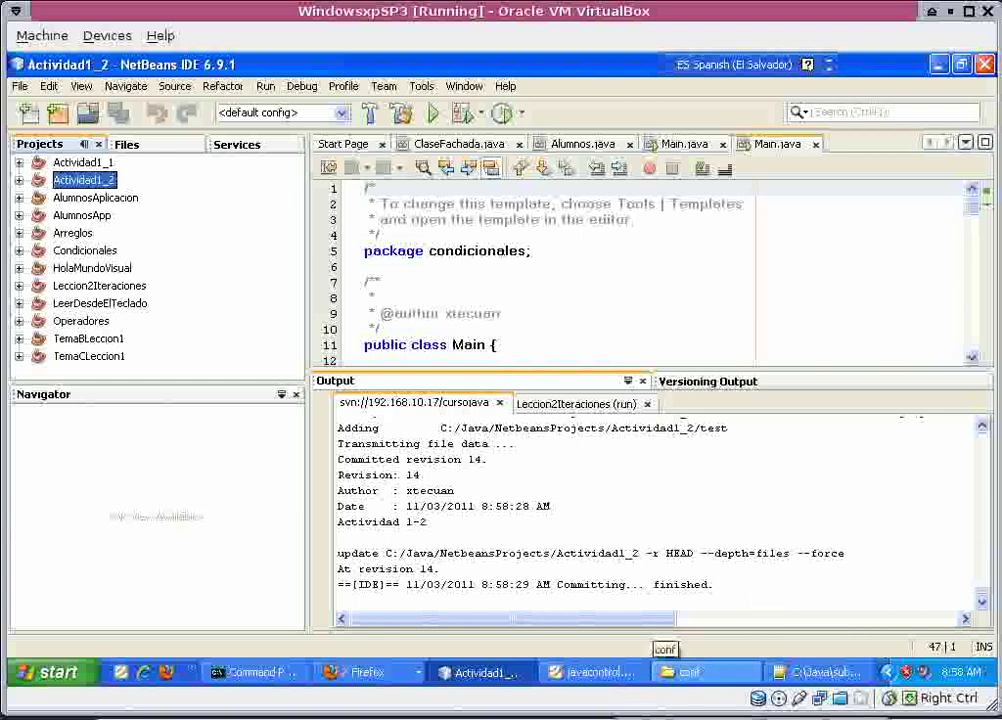
pyautogui.hotkey('alt', 'Tab')
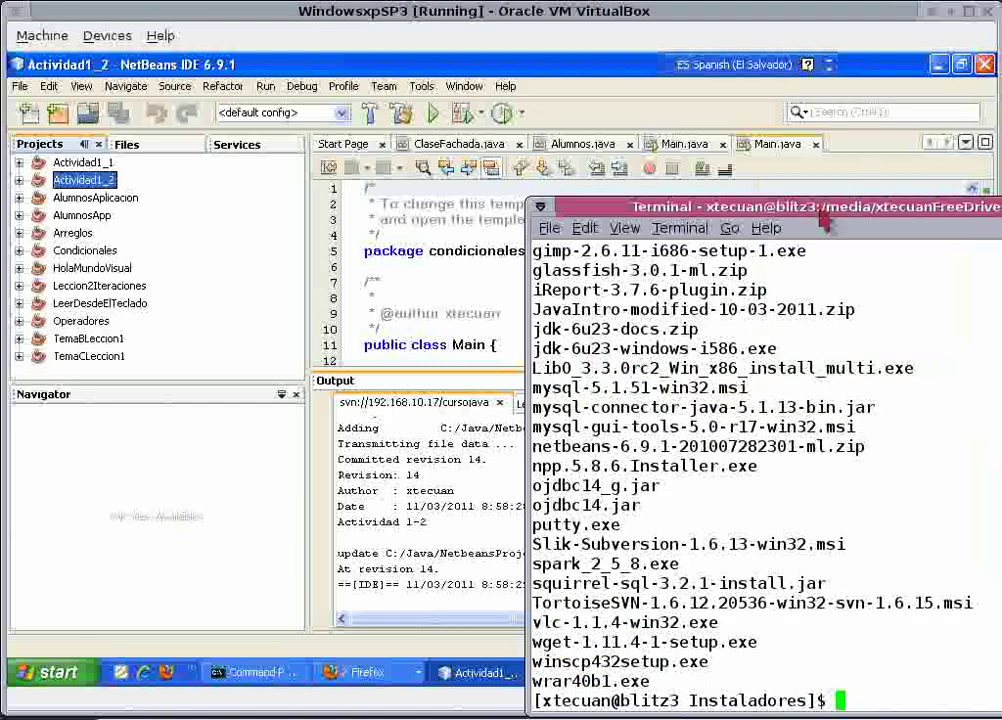
# Run 'cd' and 'service openfire start' in the terminal, then launch Spark.
pyautogui.moveTo(828, 209); pyautogui.dragTo(410, 97)
pyautogui.click(620, 313)
pyautogui.write('cd')
pyautogui.press('Return')
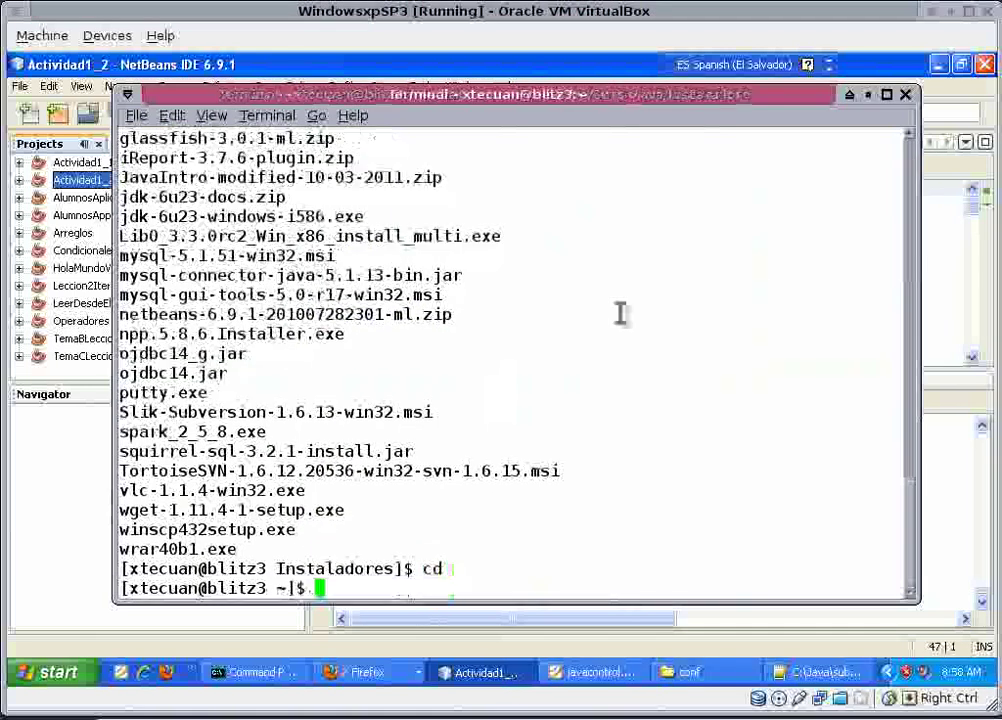
pyautogui.write('service o')
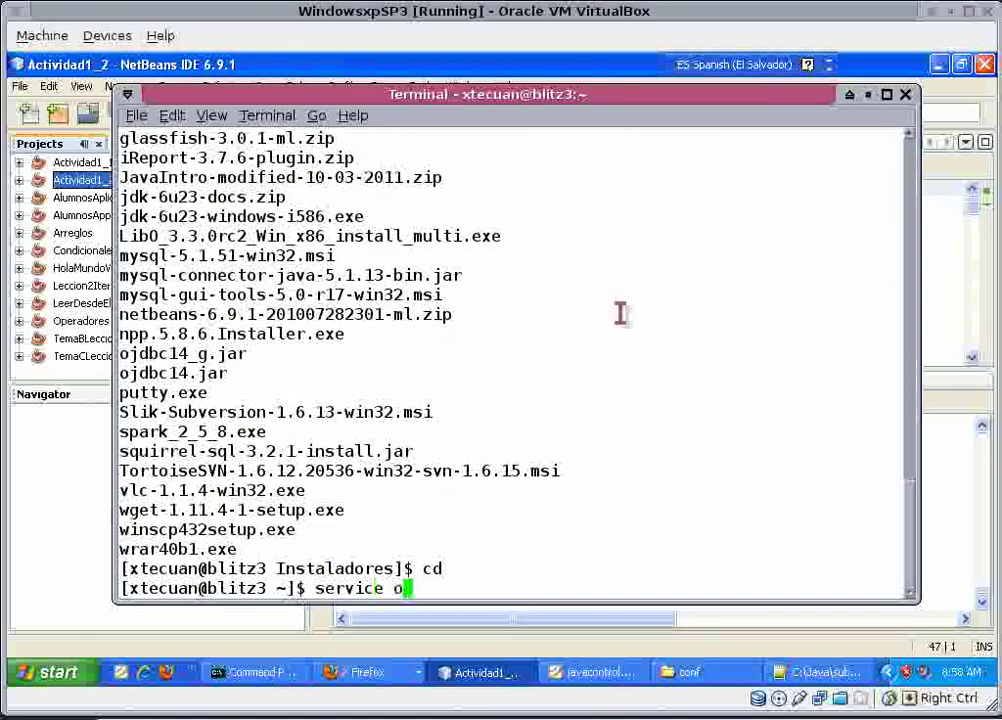
pyautogui.write('penfire start')
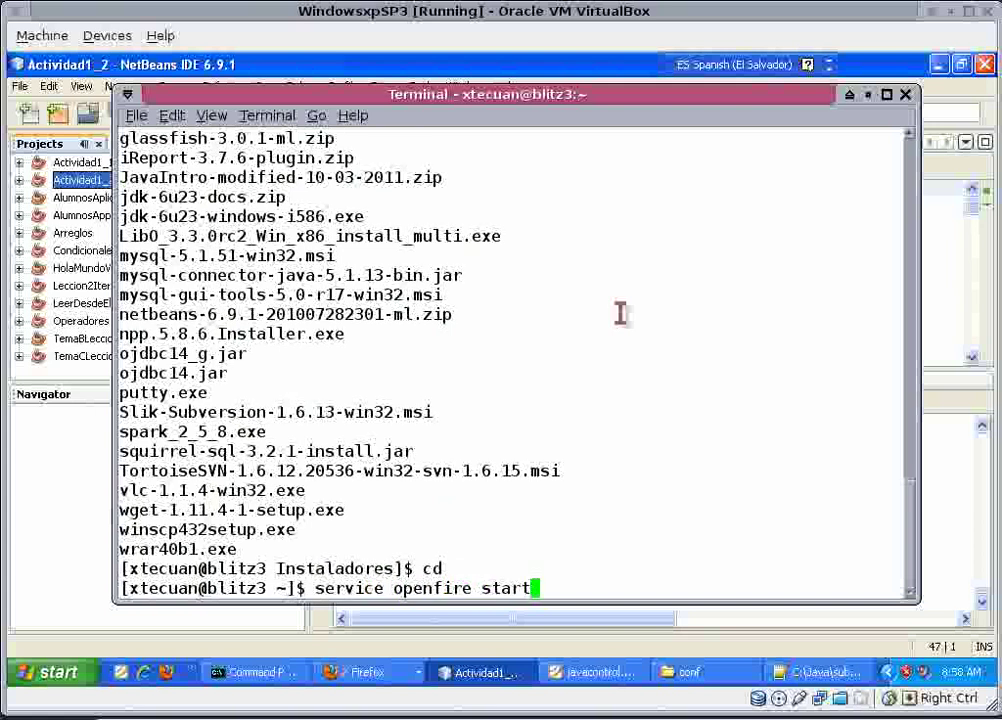
pyautogui.press('Return')
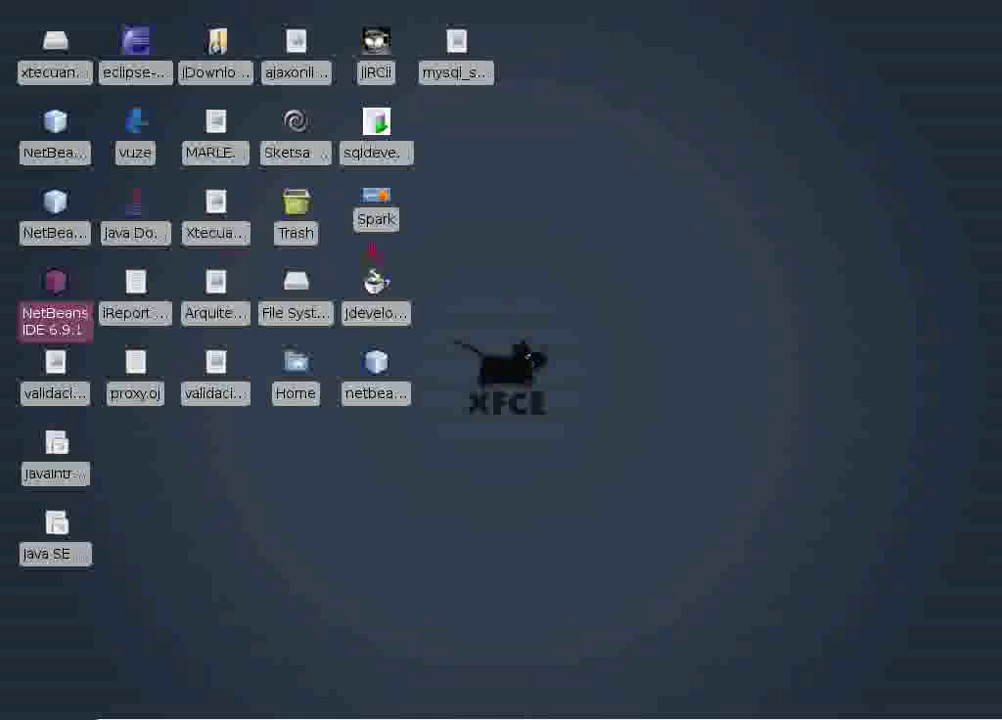
pyautogui.click(376, 208)
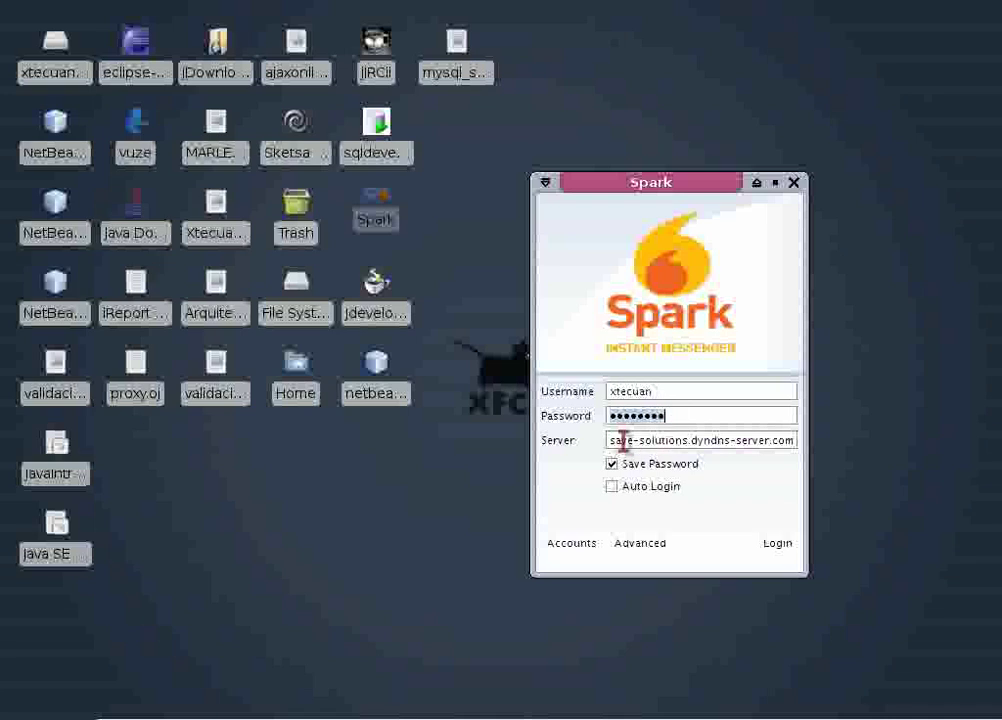
# Open and close Spark's new-account registration form, then bring the Windows XP VM forward.
pyautogui.moveTo(620, 441); pyautogui.dragTo(796, 443)
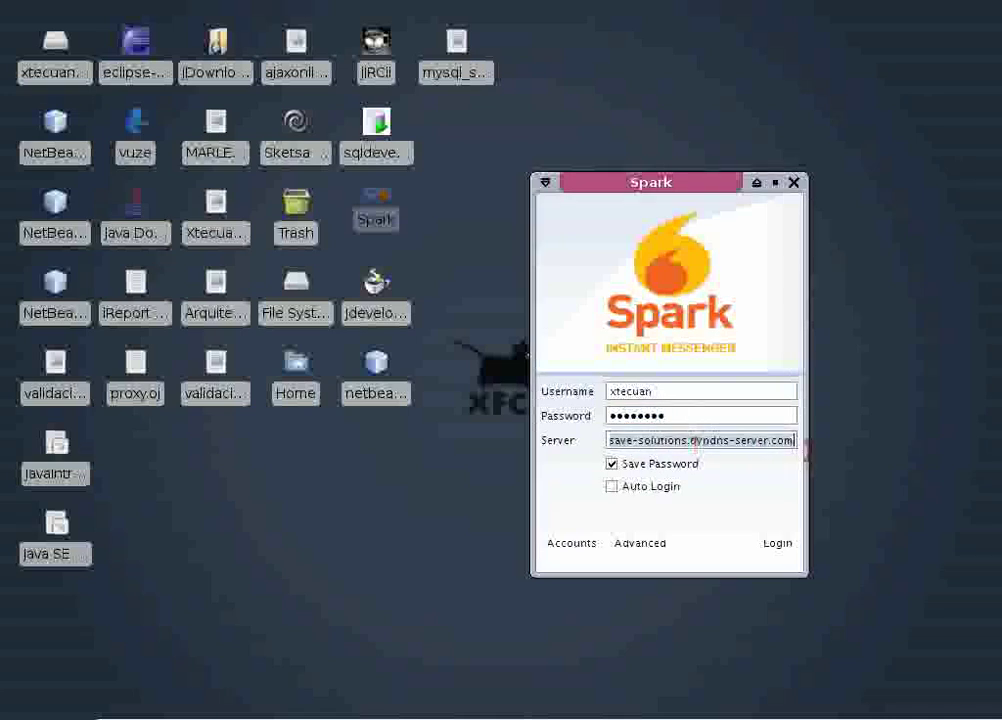
pyautogui.click(576, 544)
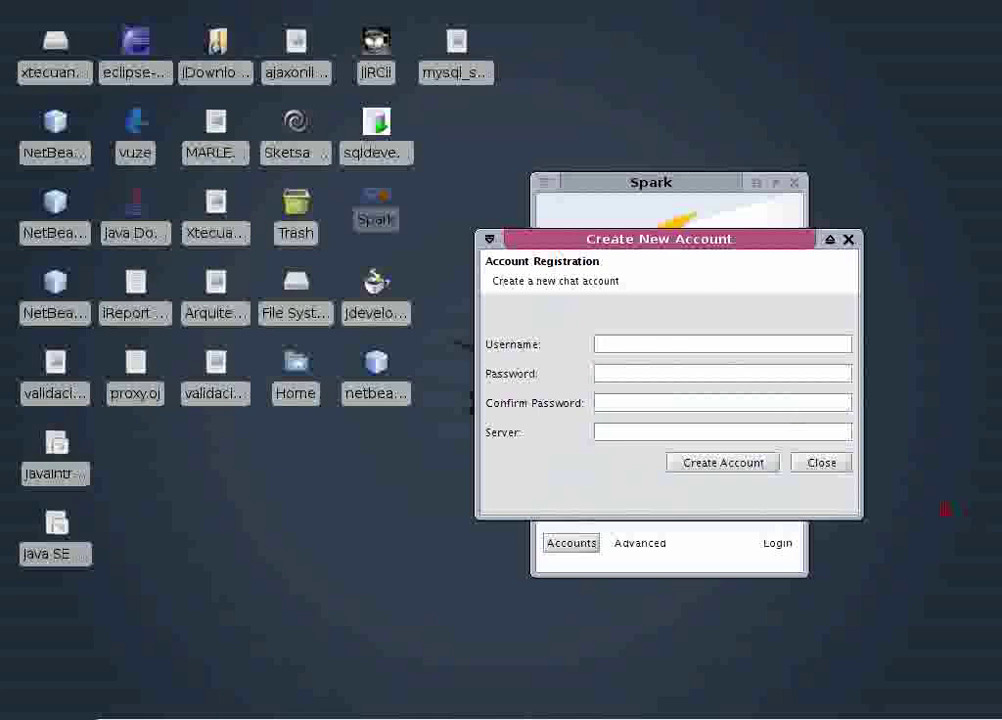
pyautogui.click(828, 472)
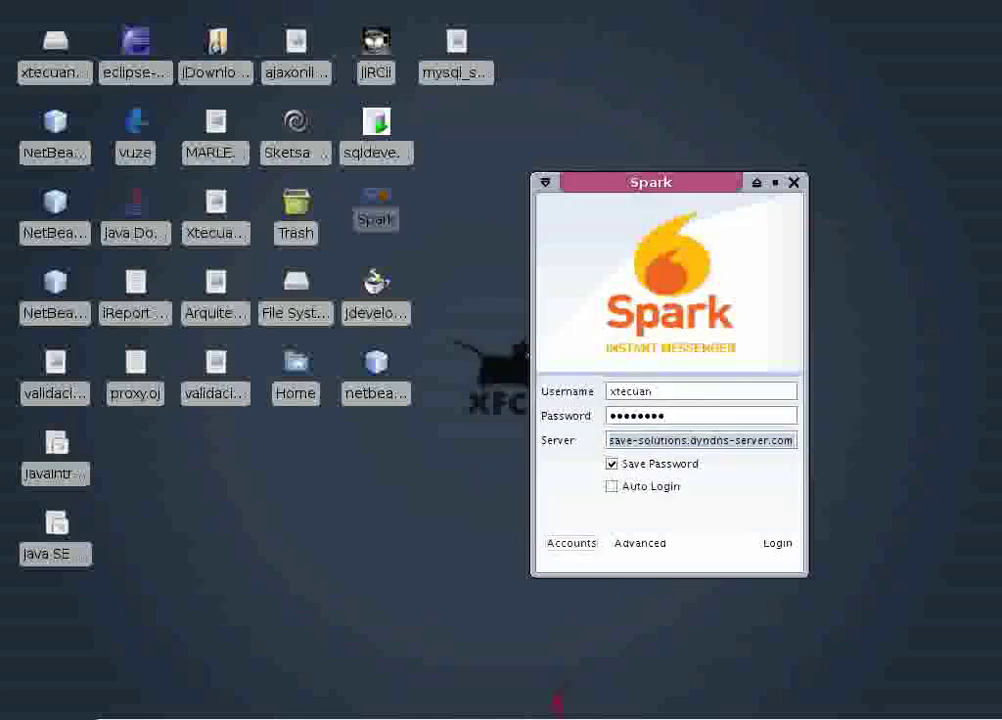
pyautogui.moveTo(772, 698)
pyautogui.click(804, 688)
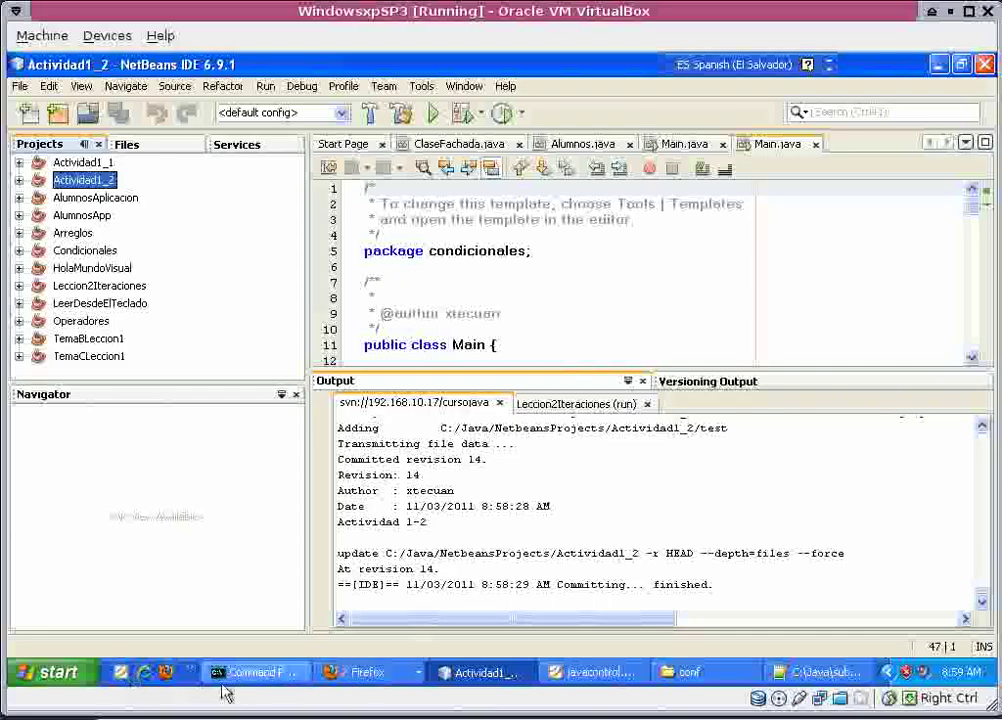
# Launch Spark from the VM's Start > All Programs menu and open the new-account form.
pyautogui.click(120, 672)
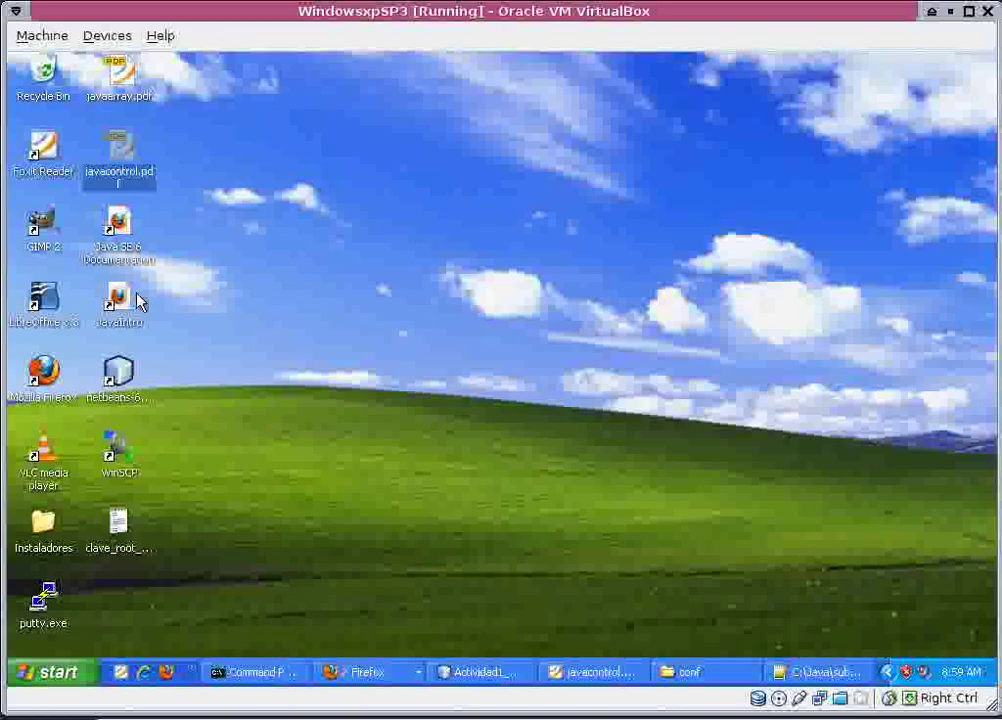
pyautogui.click(48, 673)
pyautogui.click(150, 605)
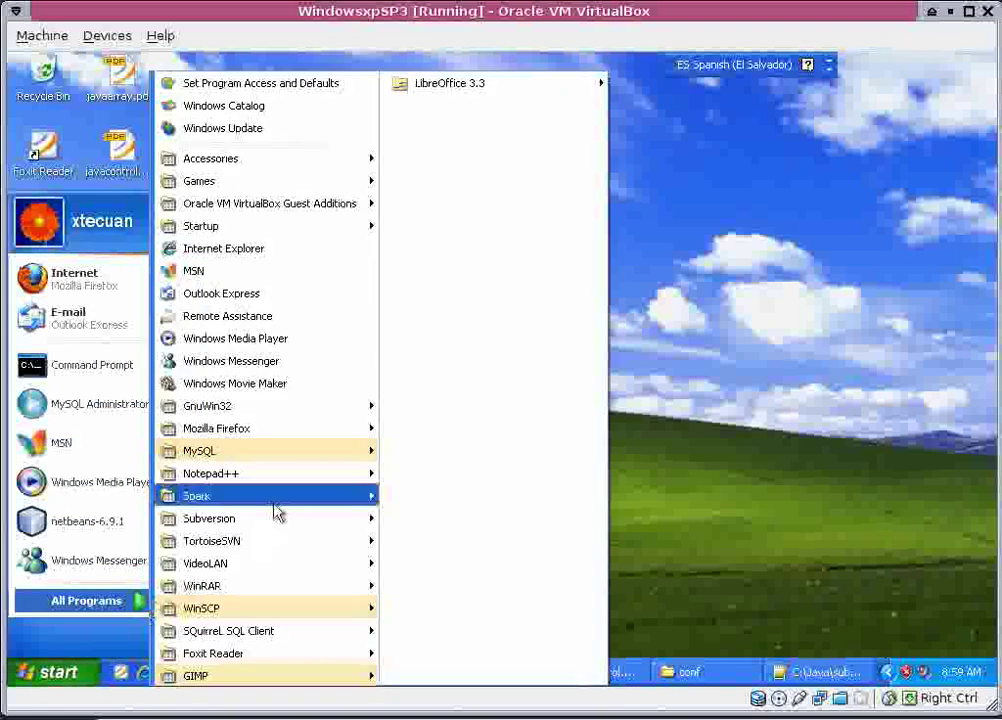
pyautogui.moveTo(347, 503)
pyautogui.click(424, 500)
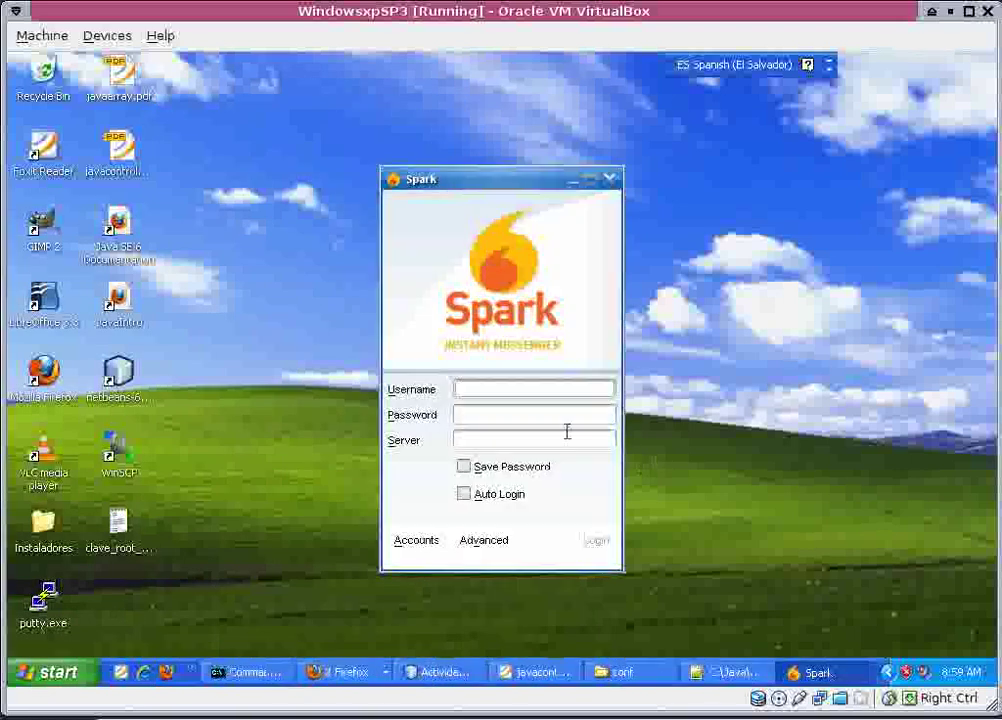
pyautogui.click(416, 540)
# Fill in a username, the password twice, and server 192.168.10.16.
pyautogui.click(458, 337)
pyautogui.write('tadeo')
pyautogui.press('Tab')
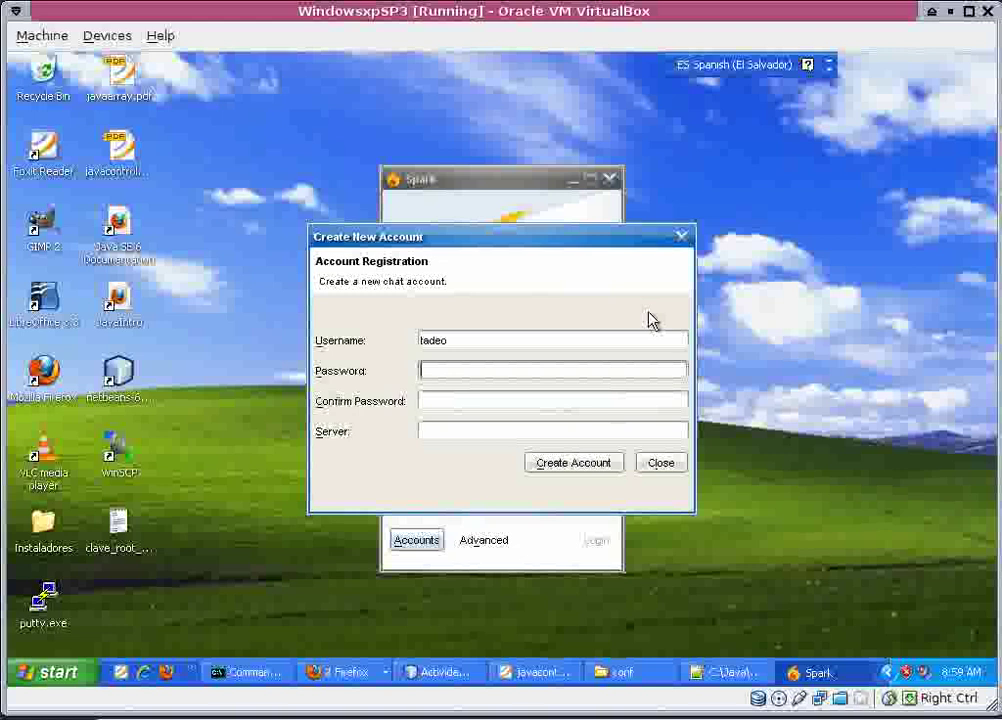
pyautogui.write('********')
pyautogui.press('Tab')
pyautogui.write('********')
pyautogui.press('Tab')
pyautogui.write('192')
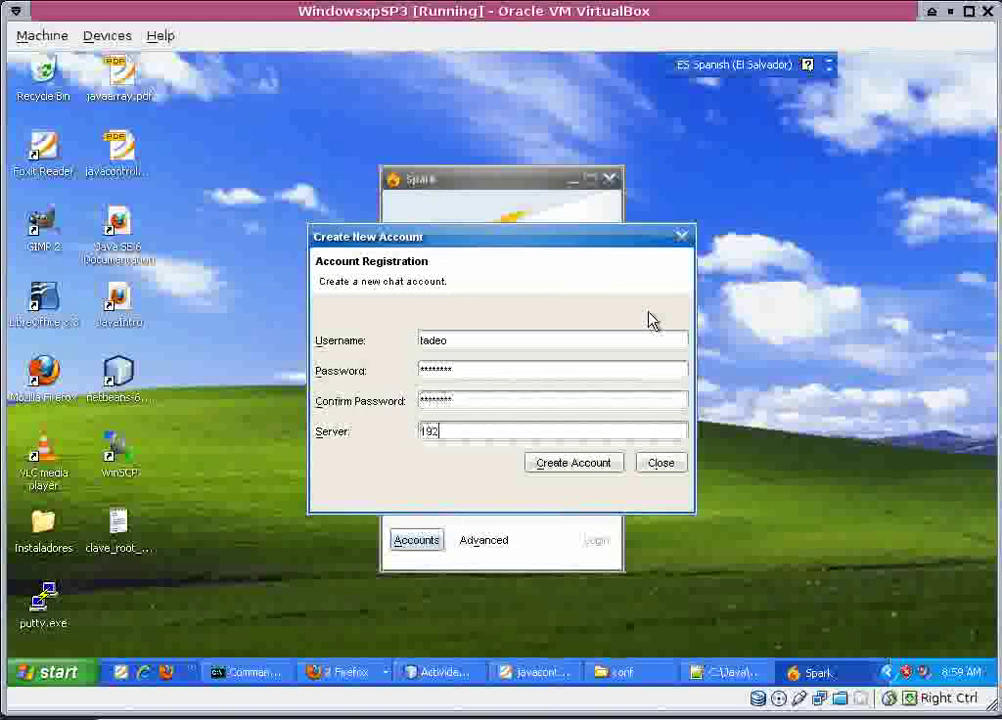
pyautogui.write('.168.10.16')
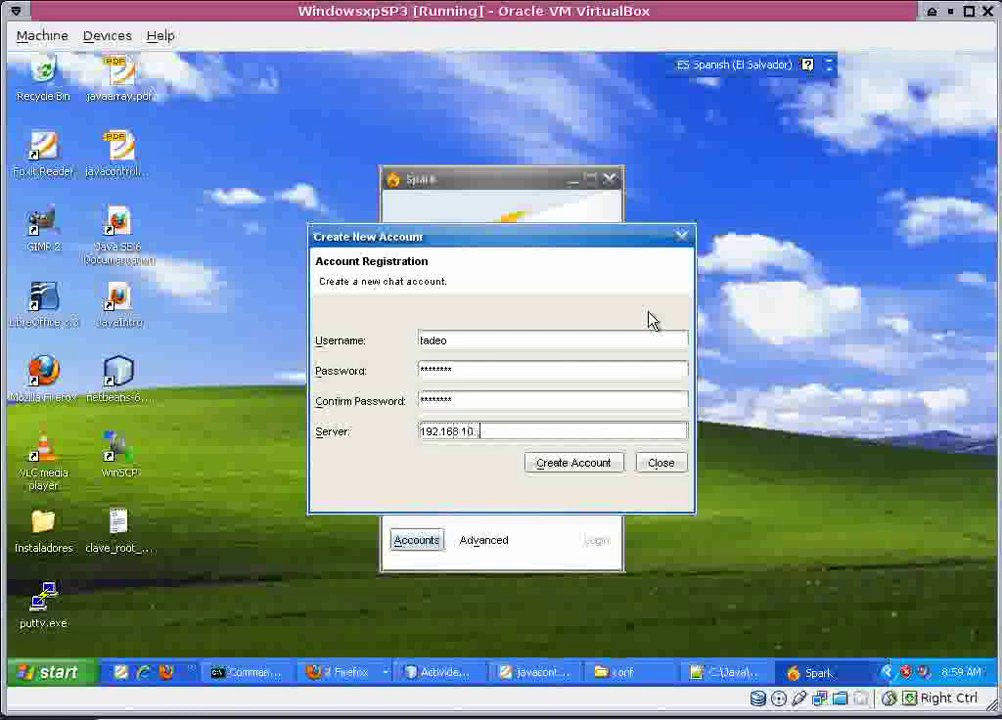
# Create the Spark account, confirm it, log in as Available, and minimize Spark to the taskbar.
pyautogui.click(585, 463)
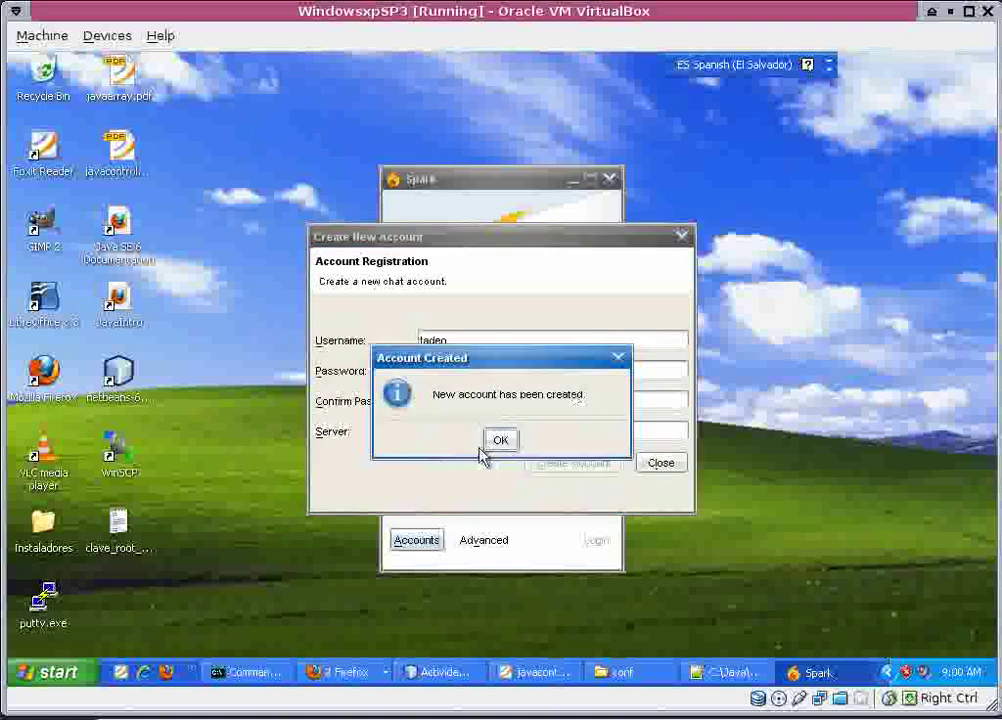
pyautogui.click(503, 441)
pyautogui.click(595, 541)
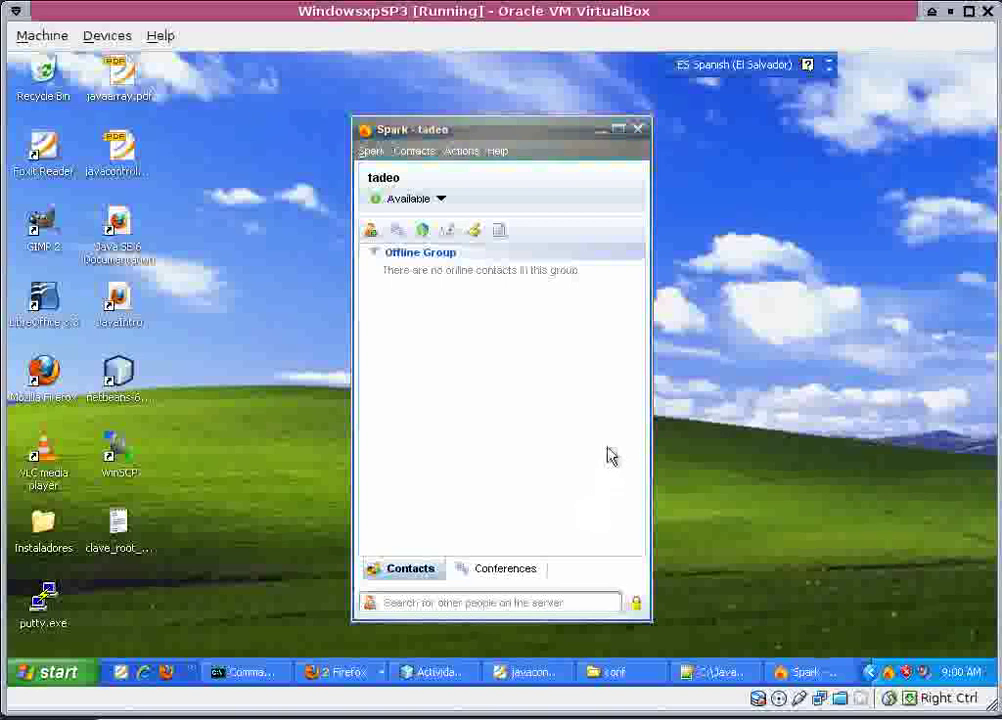
pyautogui.click(602, 132)
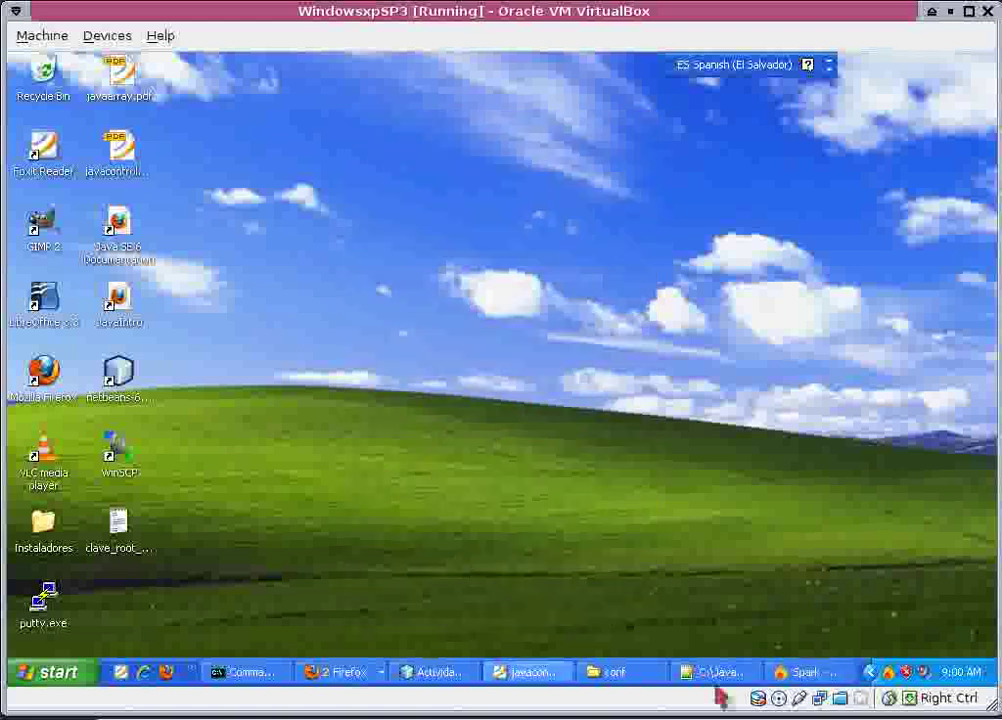
pyautogui.click(801, 673)
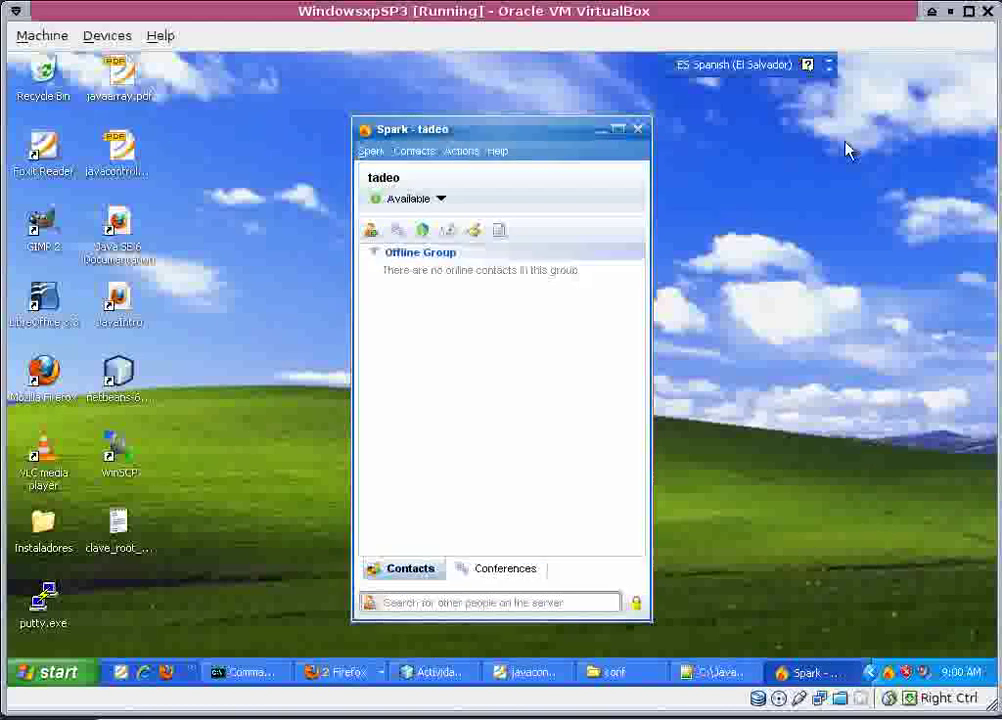
pyautogui.click(601, 131)
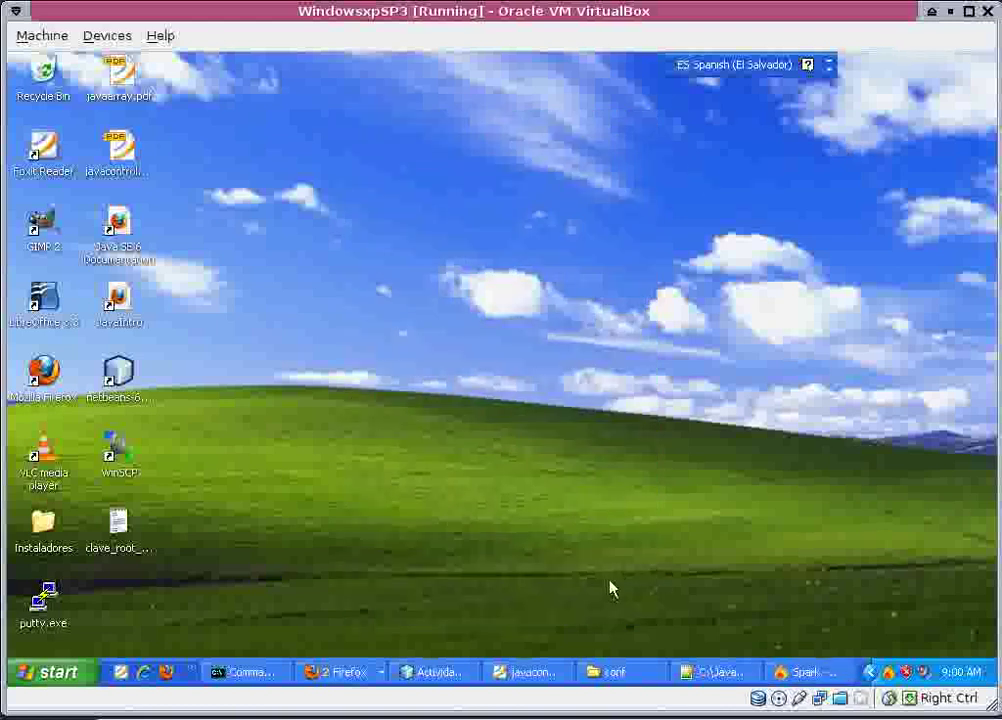
# Expand AlumnosAplicacion > Source Packages > modelo to reveal ClaseFachada.java, then collapse it.
pyautogui.click(463, 679)
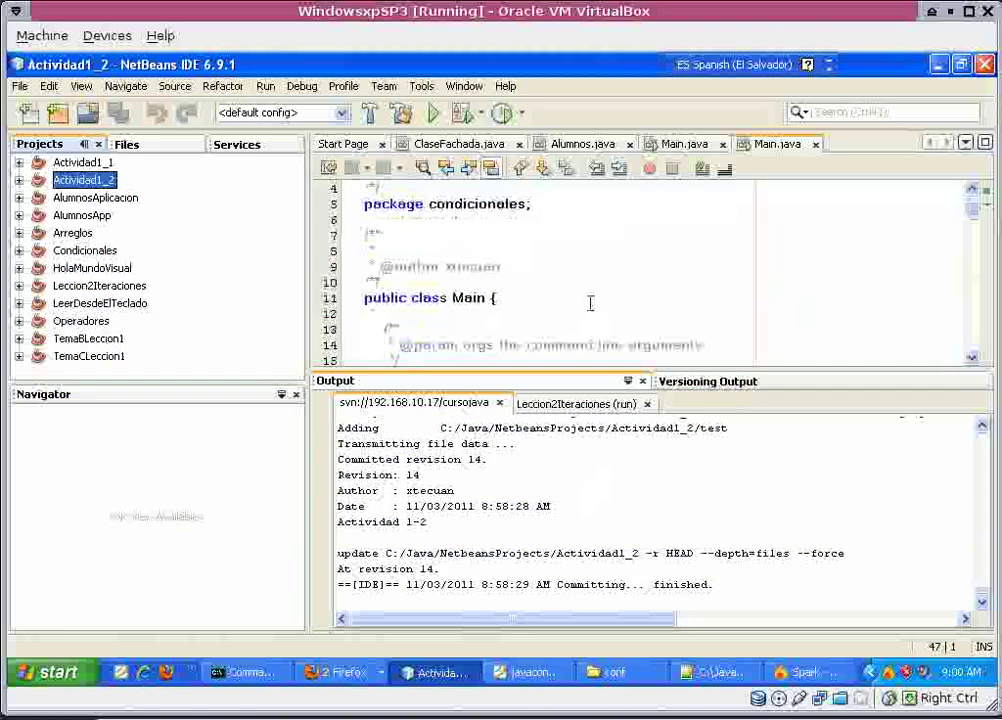
pyautogui.scroll(-3, 590, 303)
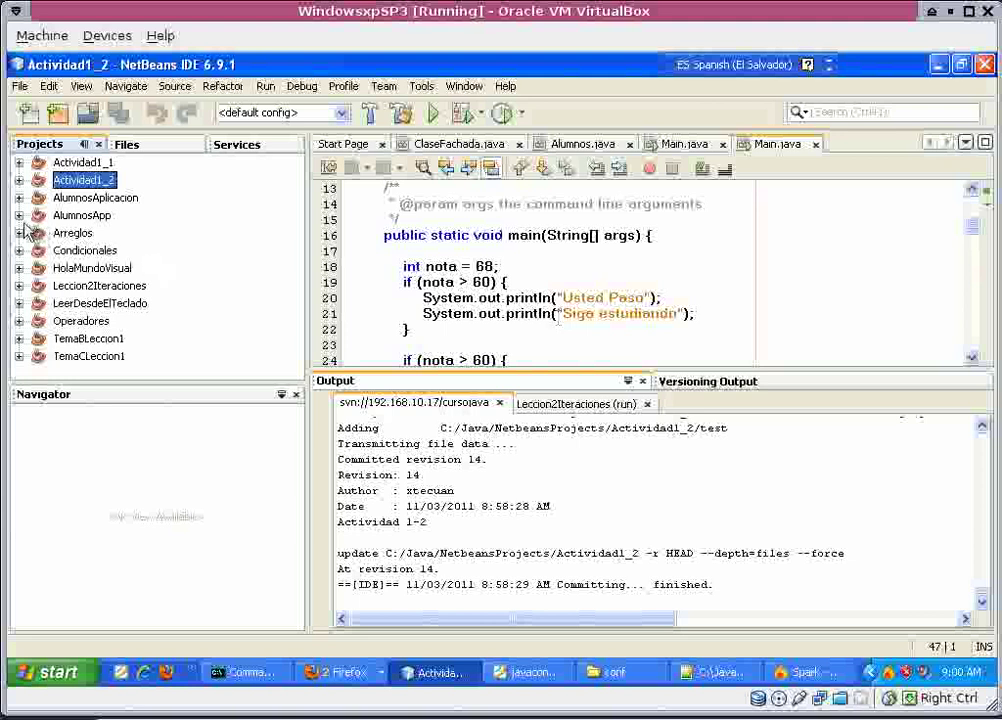
pyautogui.click(86, 200)
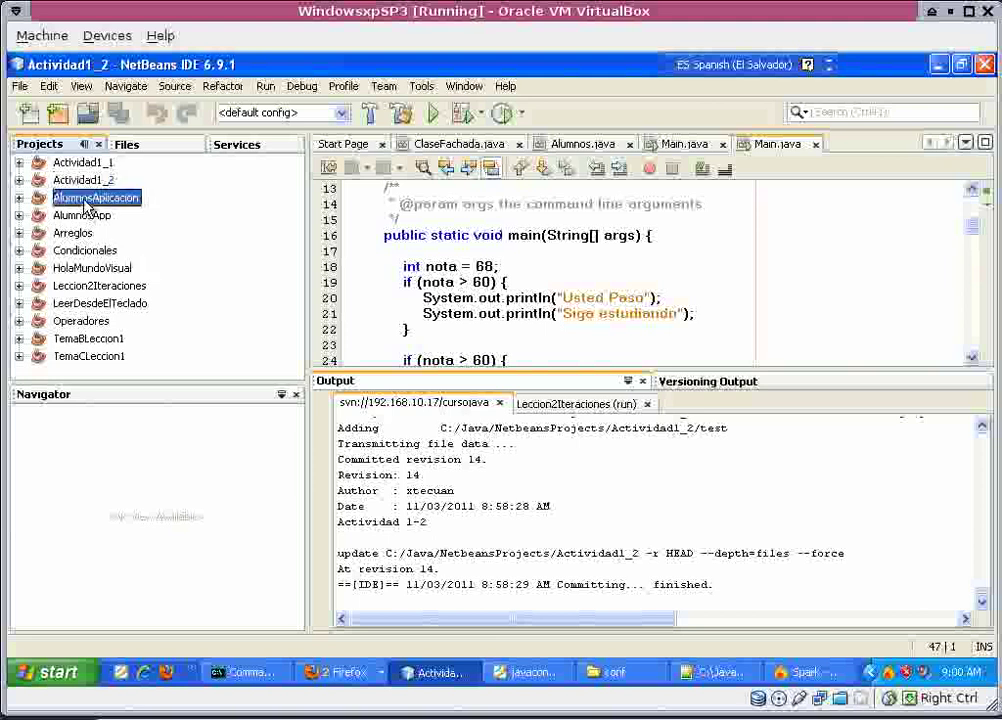
pyautogui.click(19, 198)
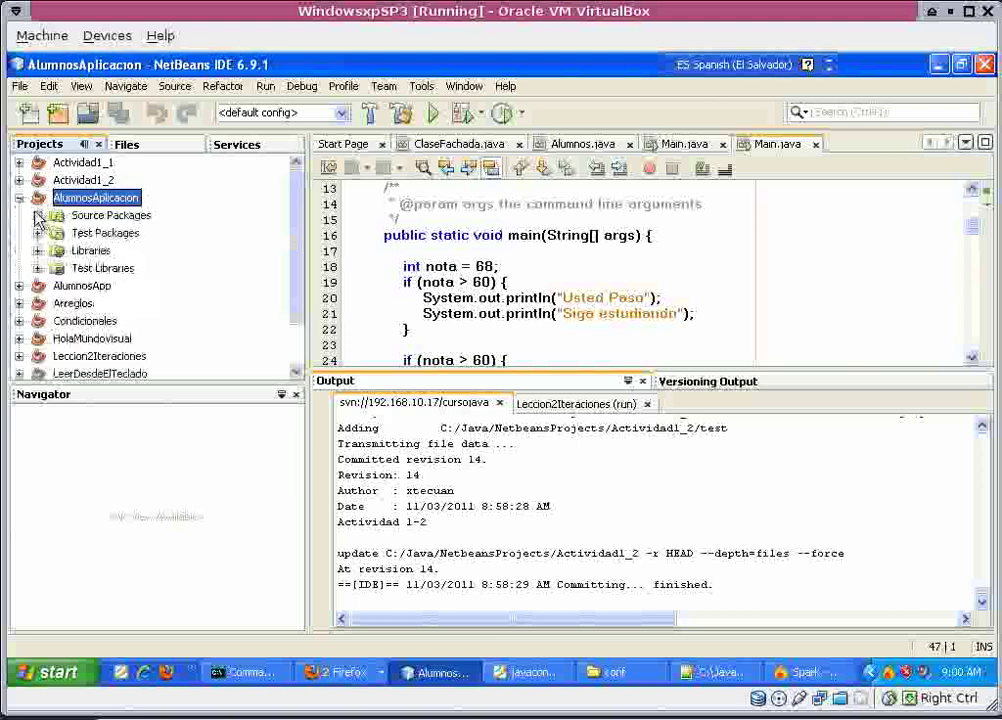
pyautogui.click(37, 215)
pyautogui.click(56, 233)
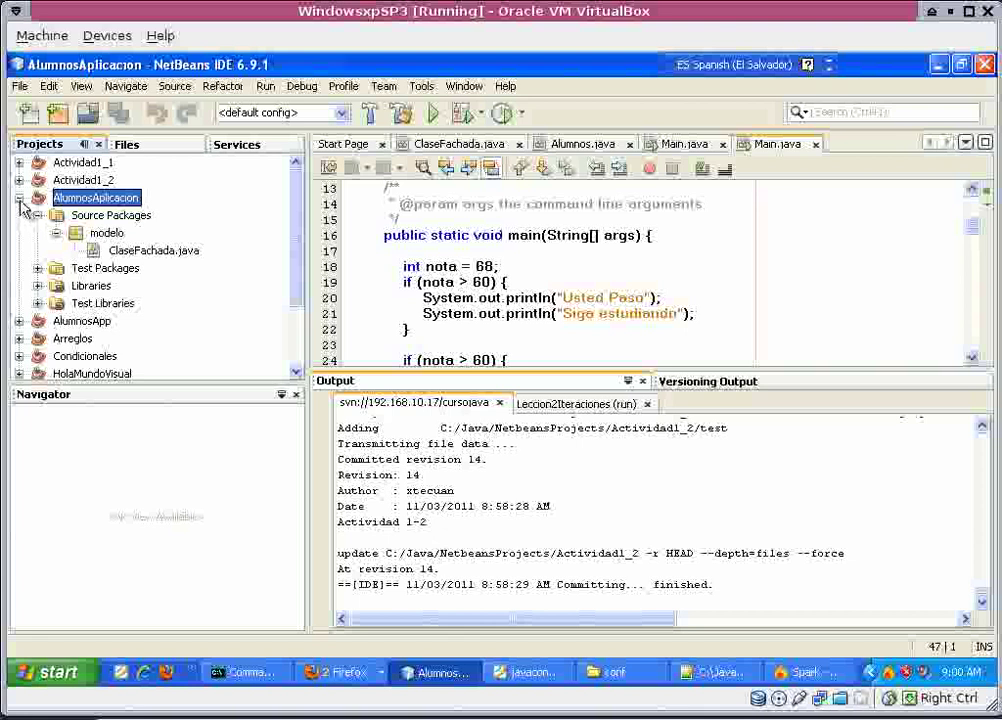
pyautogui.click(19, 198)
# Import AlumnosApp into Subversion with message 'AlumnosApp', committing revision 16.
pyautogui.click(70, 215)
pyautogui.rightClick(76, 215)
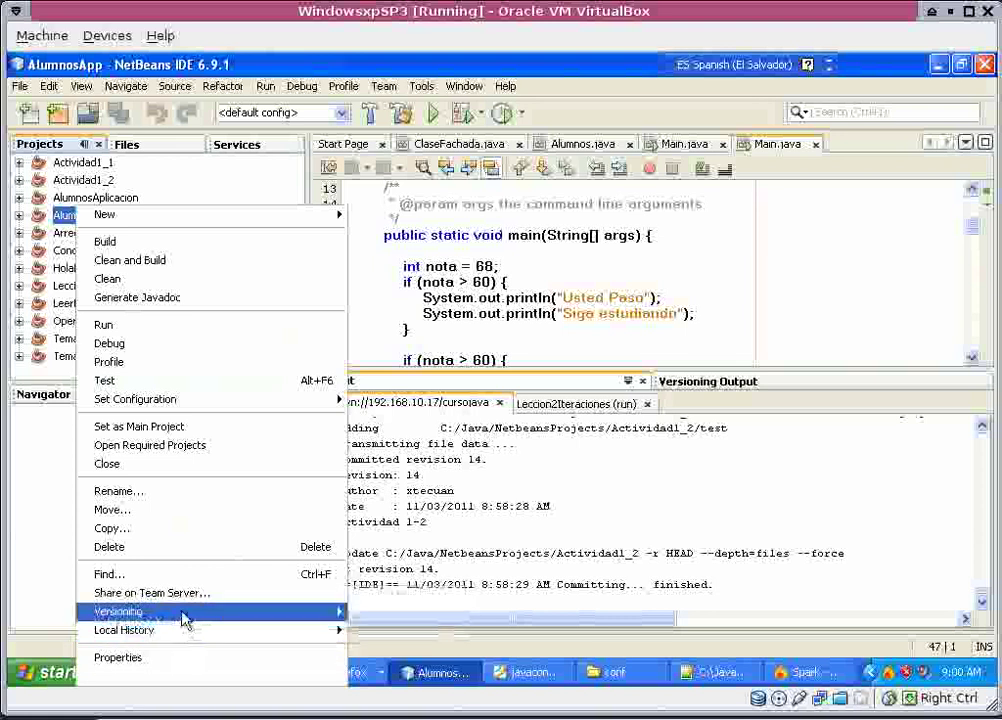
pyautogui.moveTo(188, 611)
pyautogui.click(383, 585)
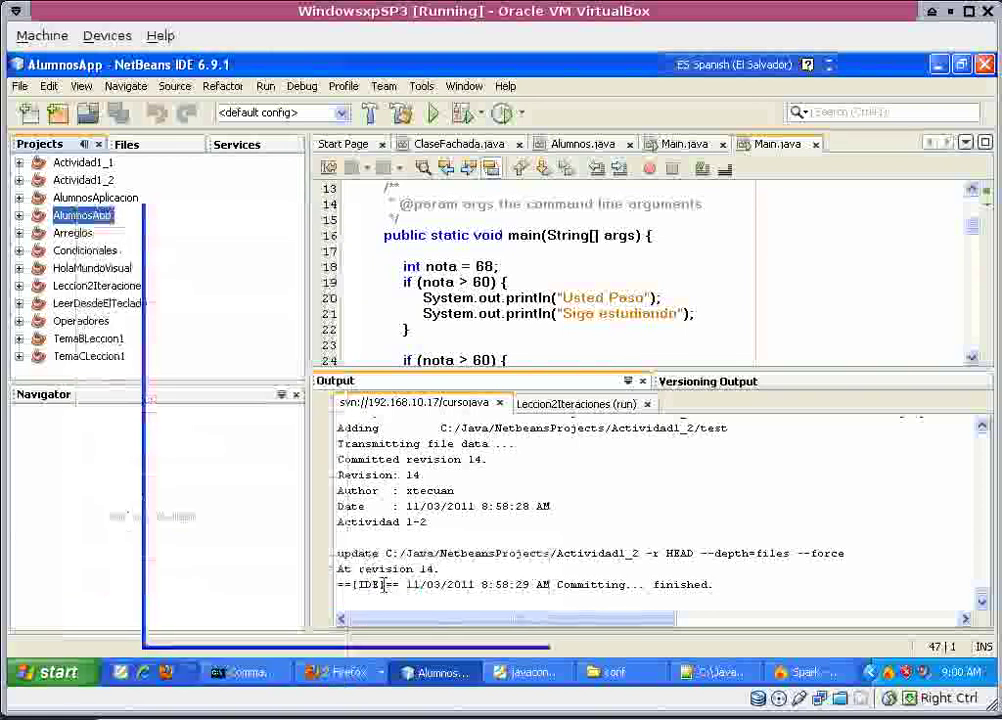
pyautogui.click(612, 622)
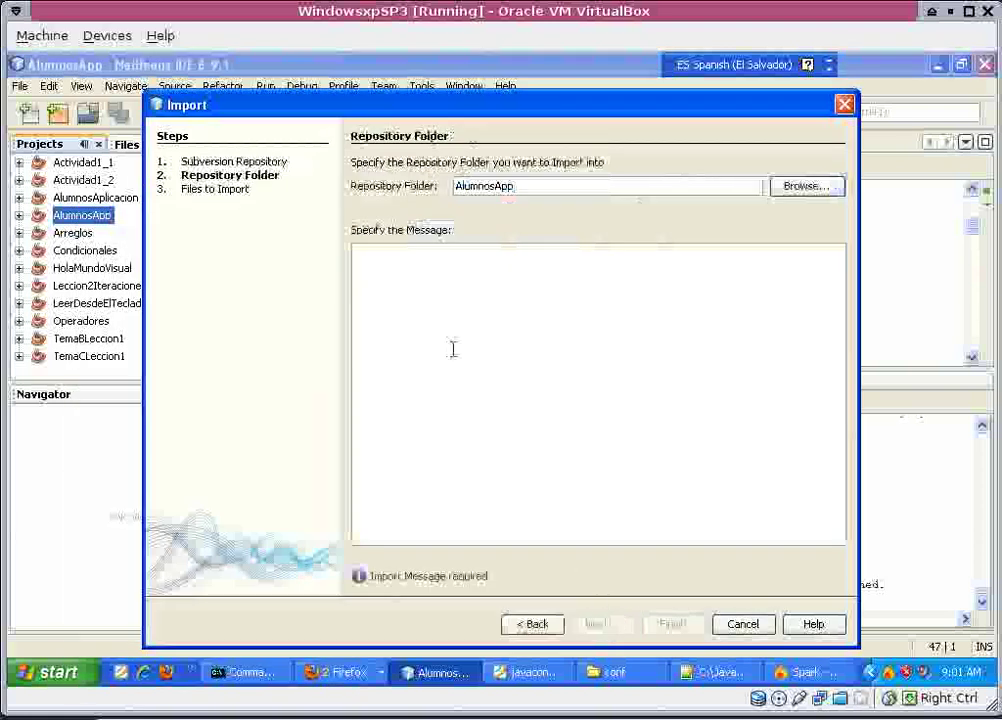
pyautogui.doubleClick(500, 187)
pyautogui.hotkey('ctrl', 'c')
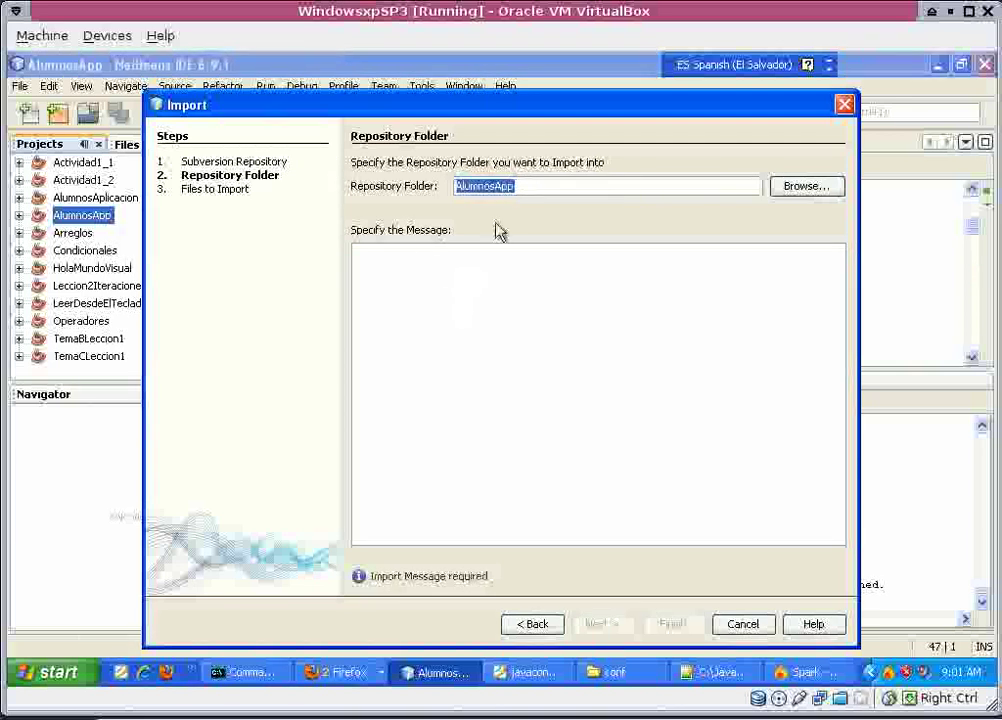
pyautogui.click(476, 295)
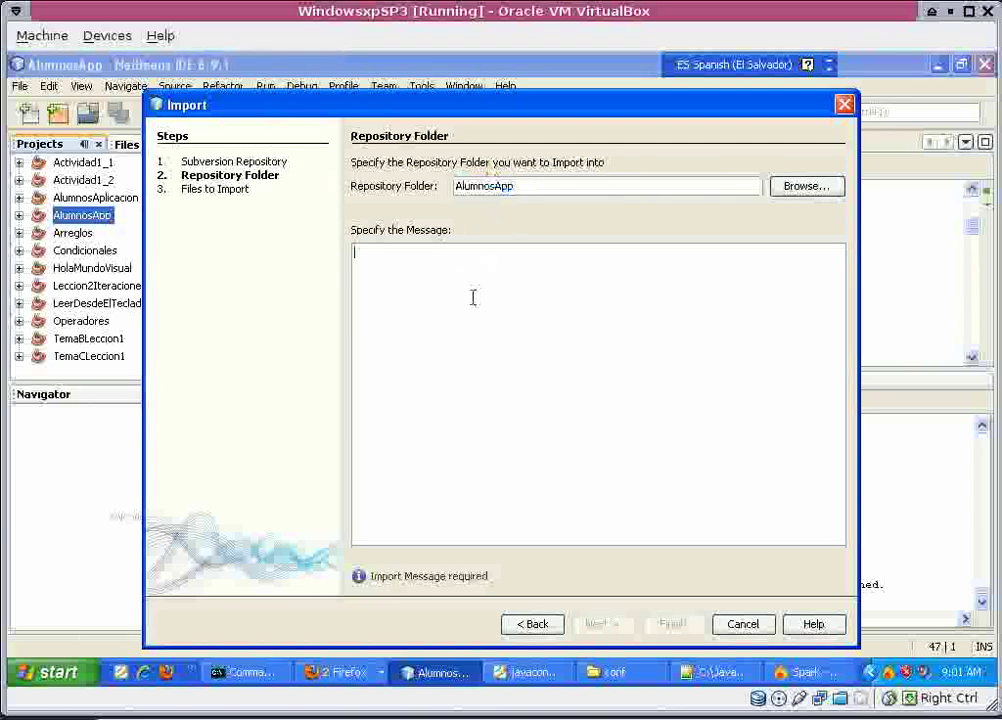
pyautogui.hotkey('ctrl', 'v')
pyautogui.click(604, 624)
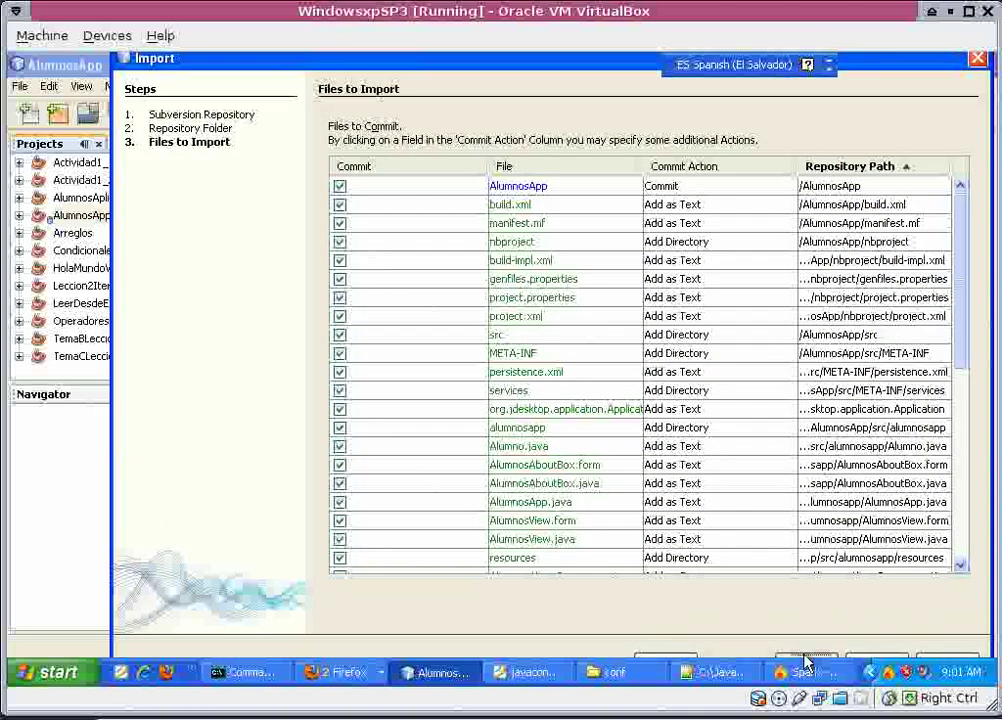
pyautogui.click(806, 658)
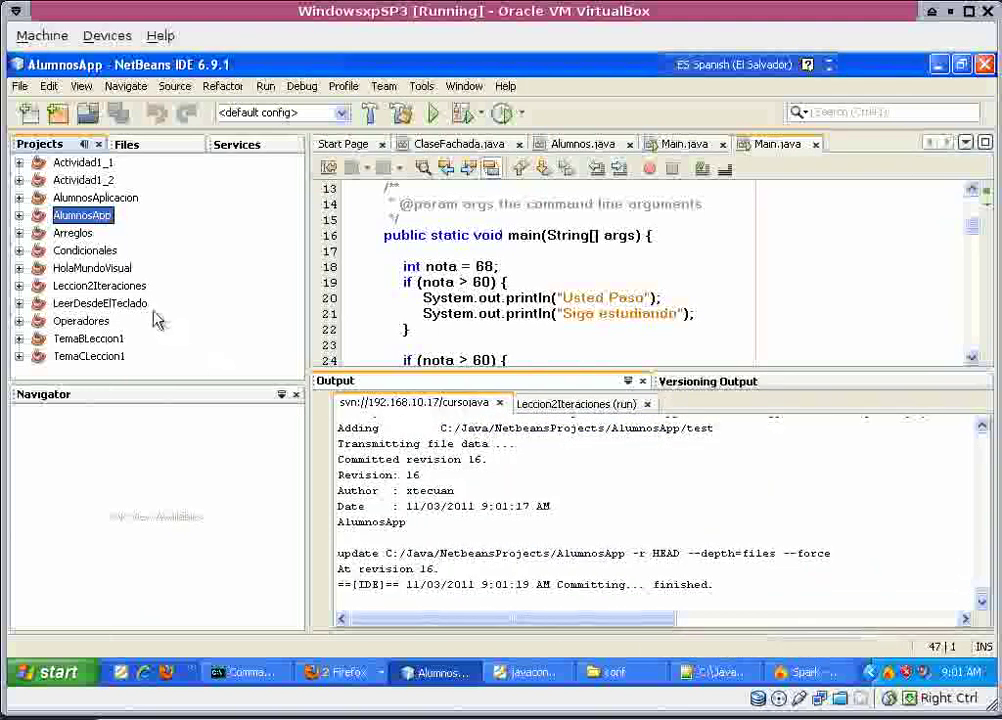
pyautogui.click(67, 237)
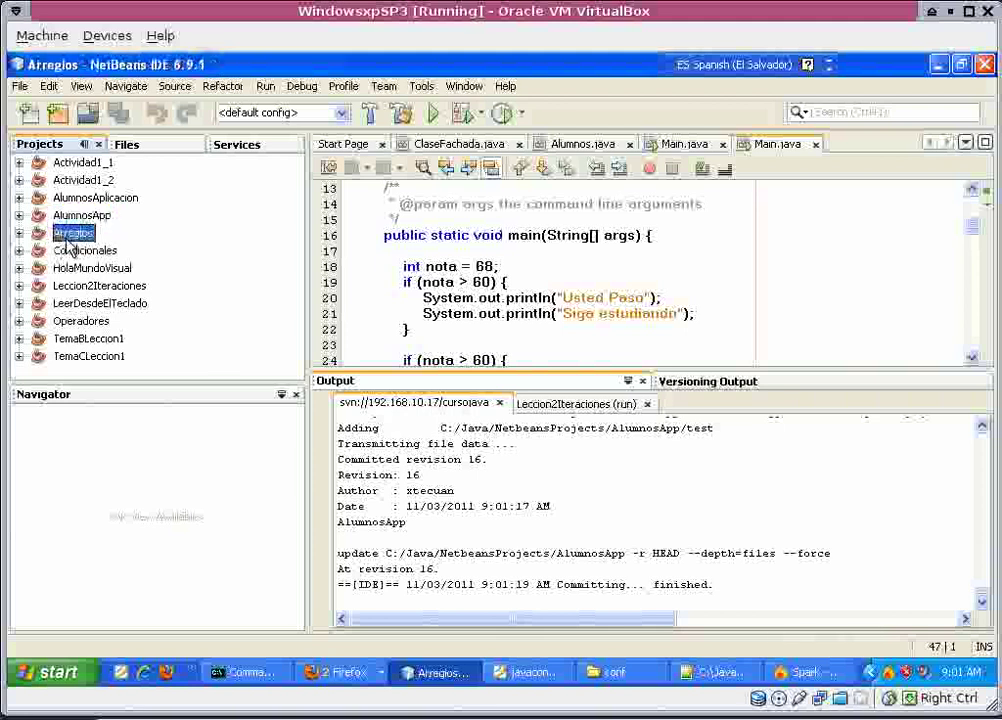
# Start the Subversion import of Condicionales, accepting the default repository location.
pyautogui.click(72, 250)
pyautogui.rightClick(110, 252)
pyautogui.moveTo(290, 649)
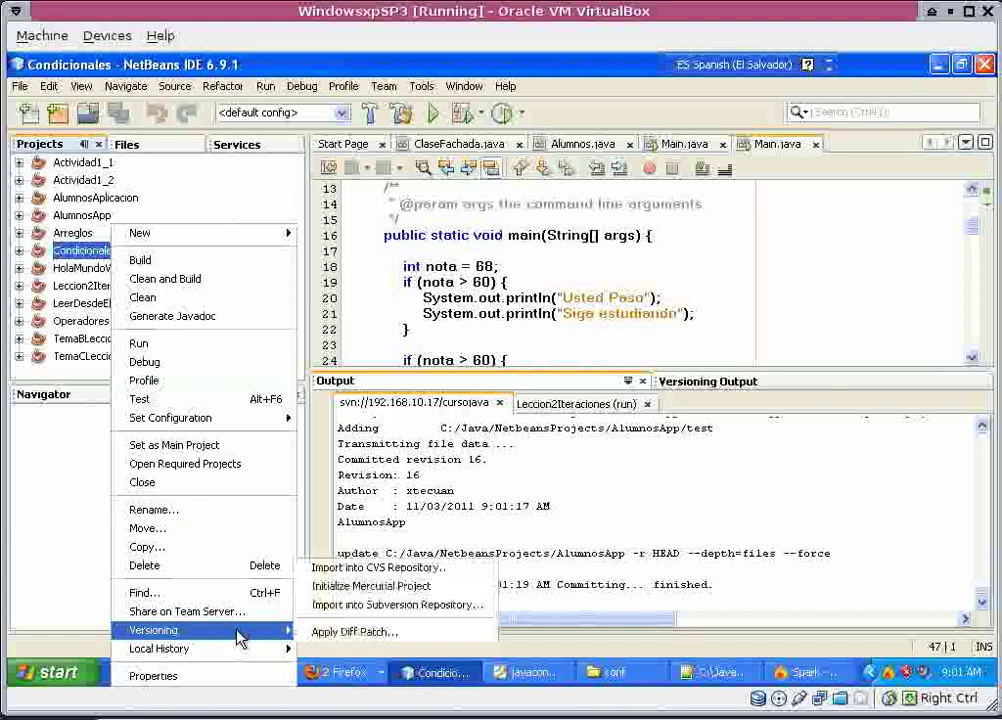
pyautogui.moveTo(284, 636)
pyautogui.click(372, 606)
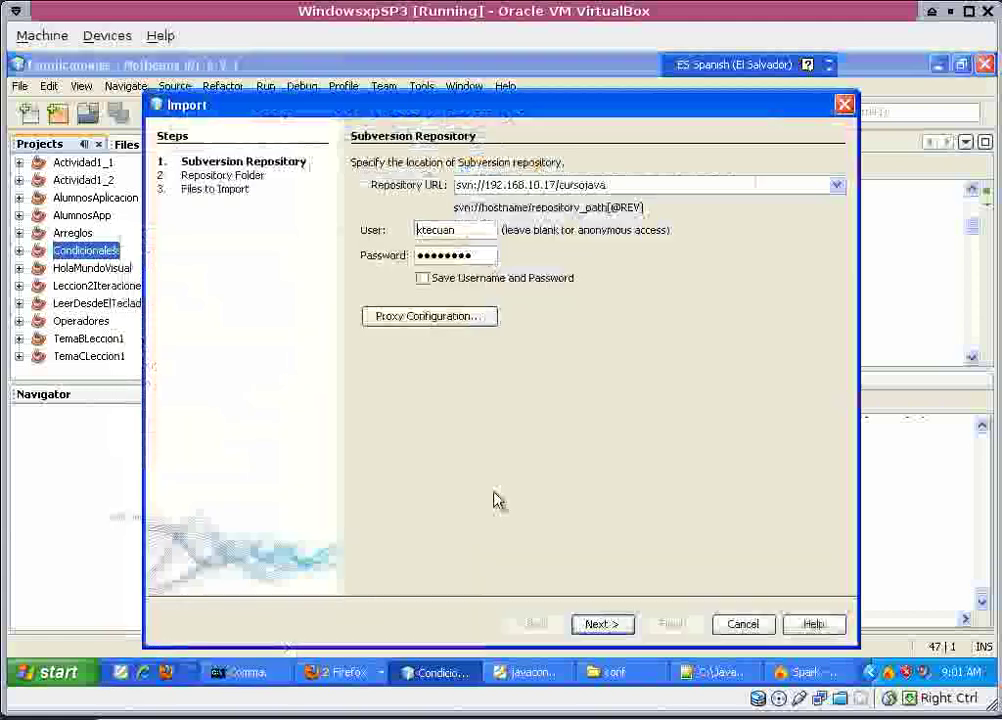
pyautogui.click(599, 624)
# Set the import message to 'Condicionales' and finish, committing revision 18.
pyautogui.hotkey('ctrl', 'a')
pyautogui.hotkey('ctrl', 'c')
pyautogui.click(418, 248)
pyautogui.hotkey('ctrl', 'v')
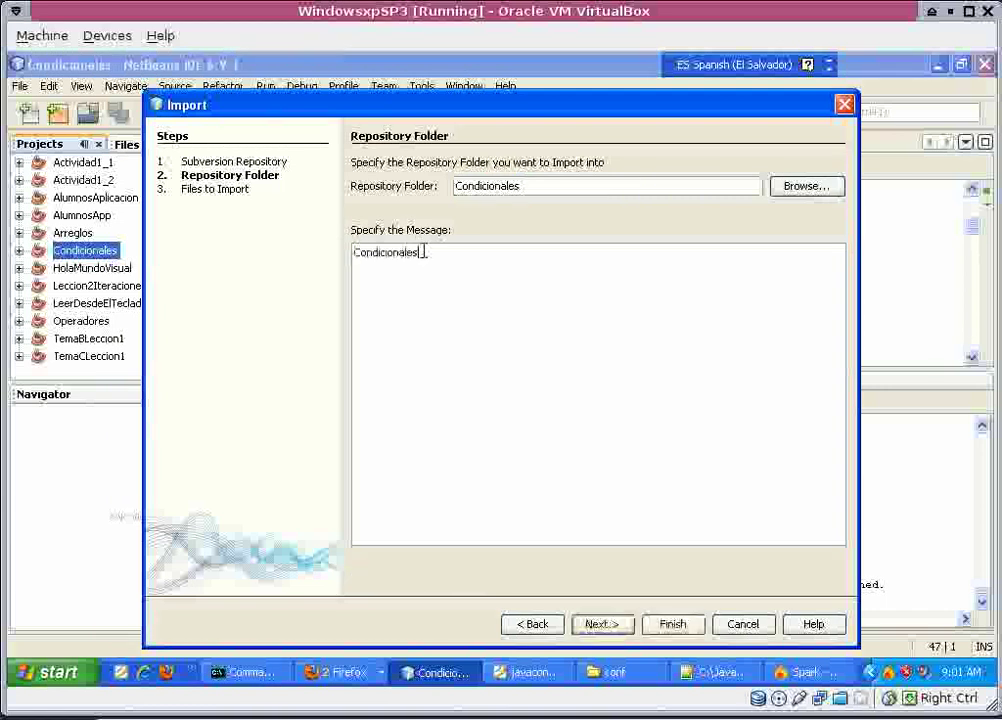
pyautogui.click(624, 624)
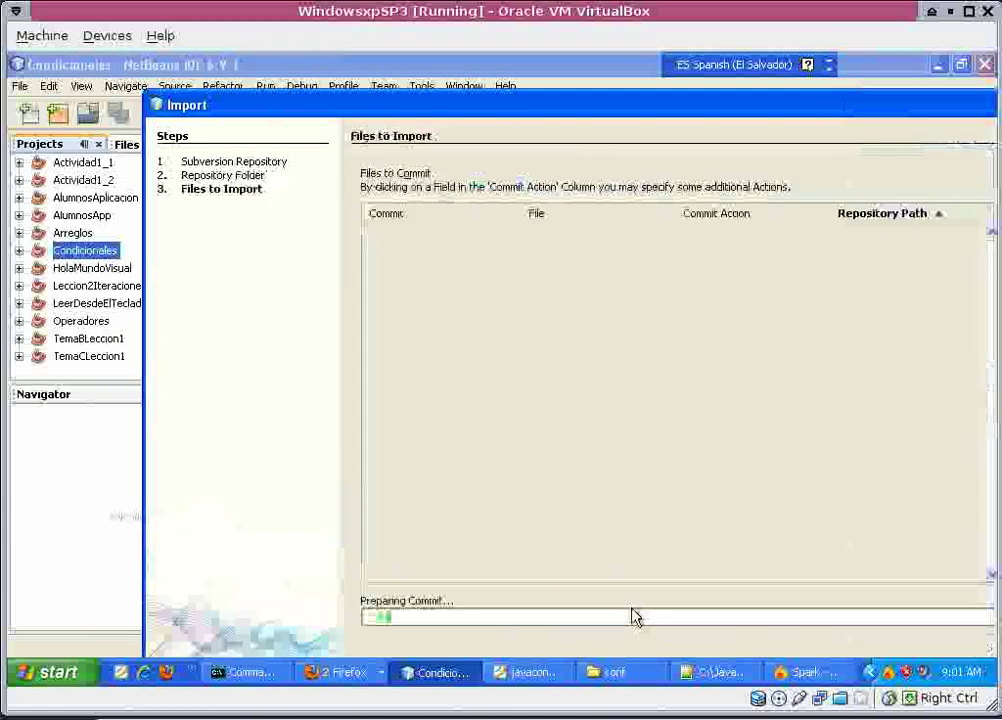
pyautogui.doubleClick(626, 112)
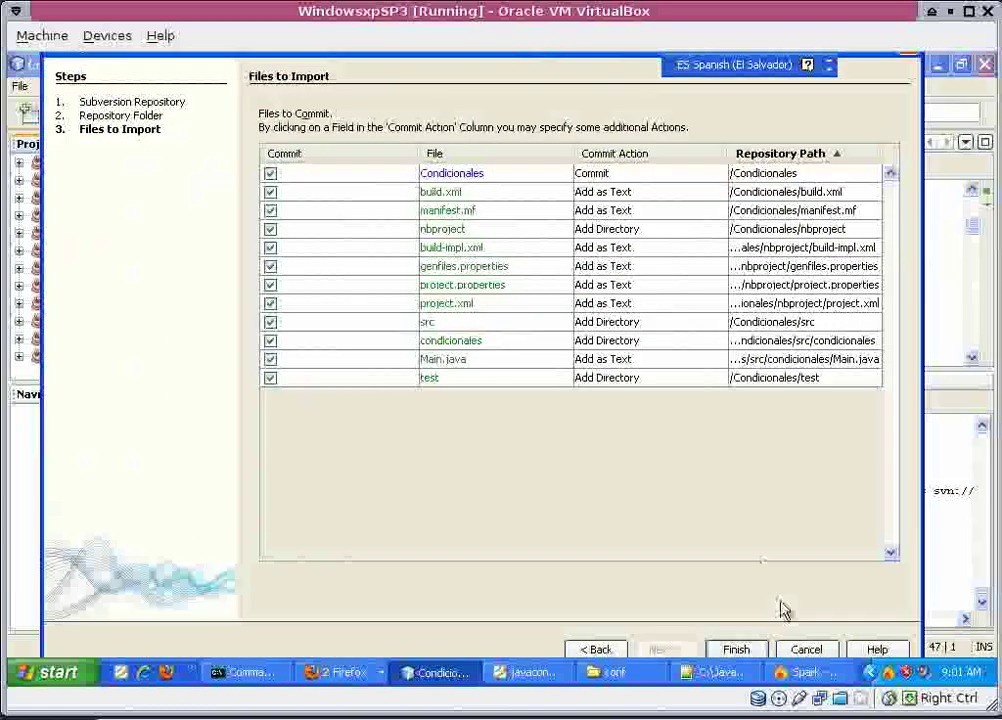
pyautogui.click(752, 650)
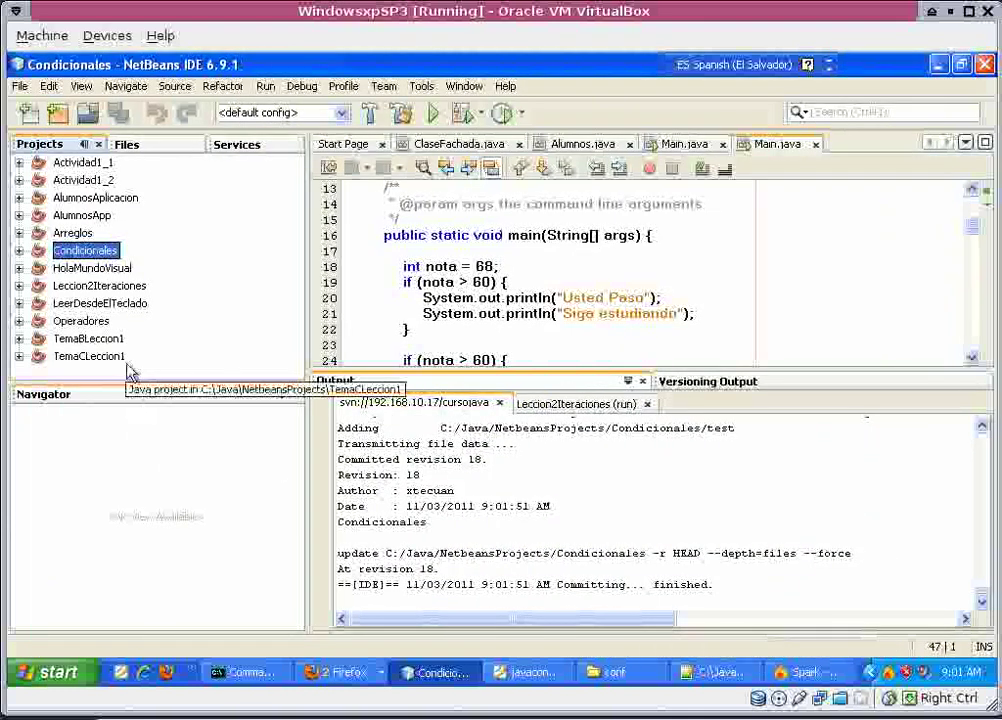
pyautogui.click(105, 270)
pyautogui.rightClick(110, 275)
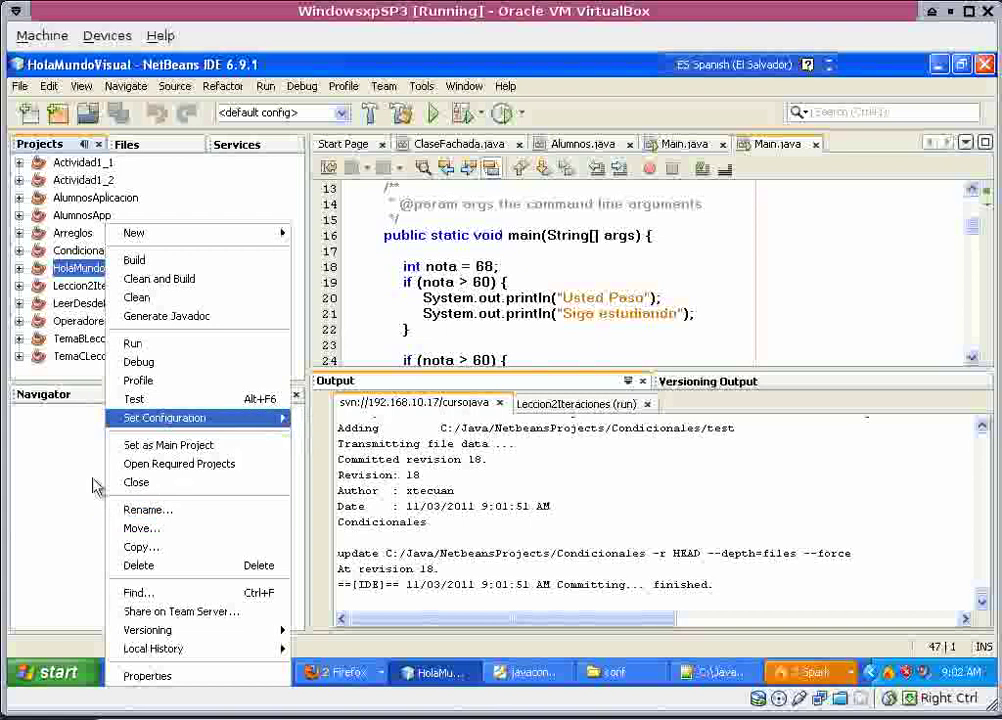
pyautogui.click(410, 506)
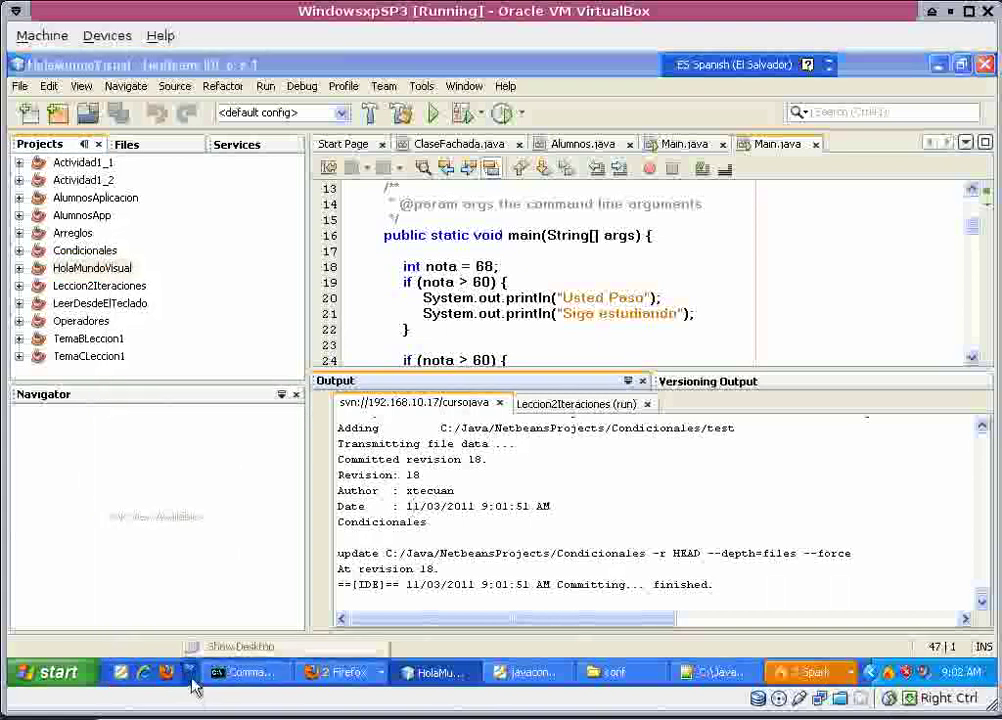
# Accept Spark's pending contact request so the new contact joins Friends.
pyautogui.click(815, 673)
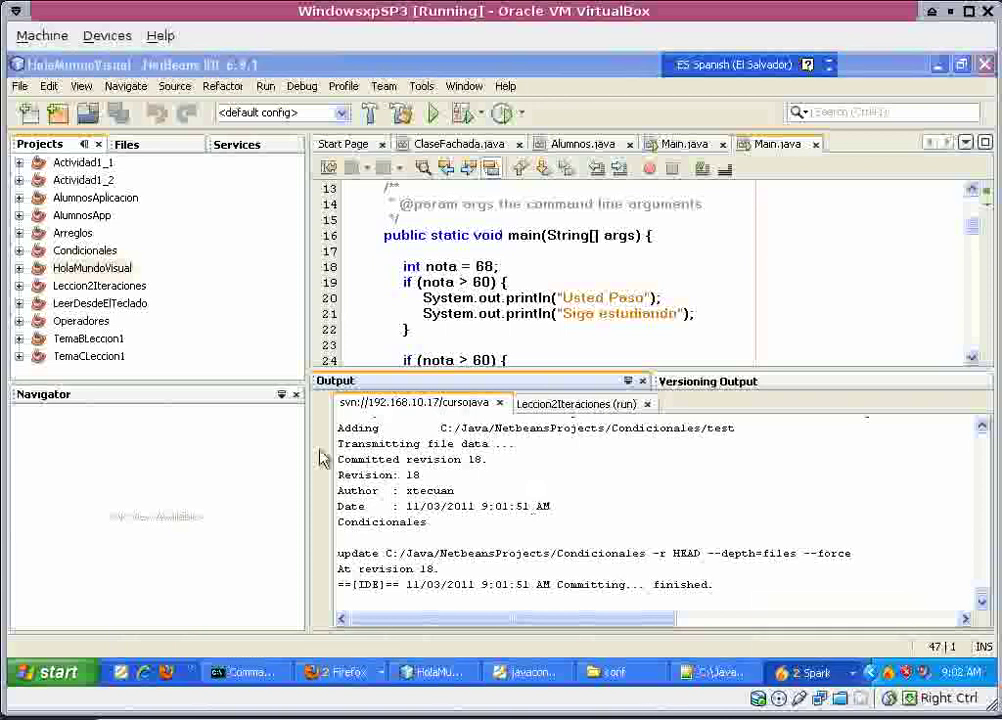
pyautogui.click(273, 264)
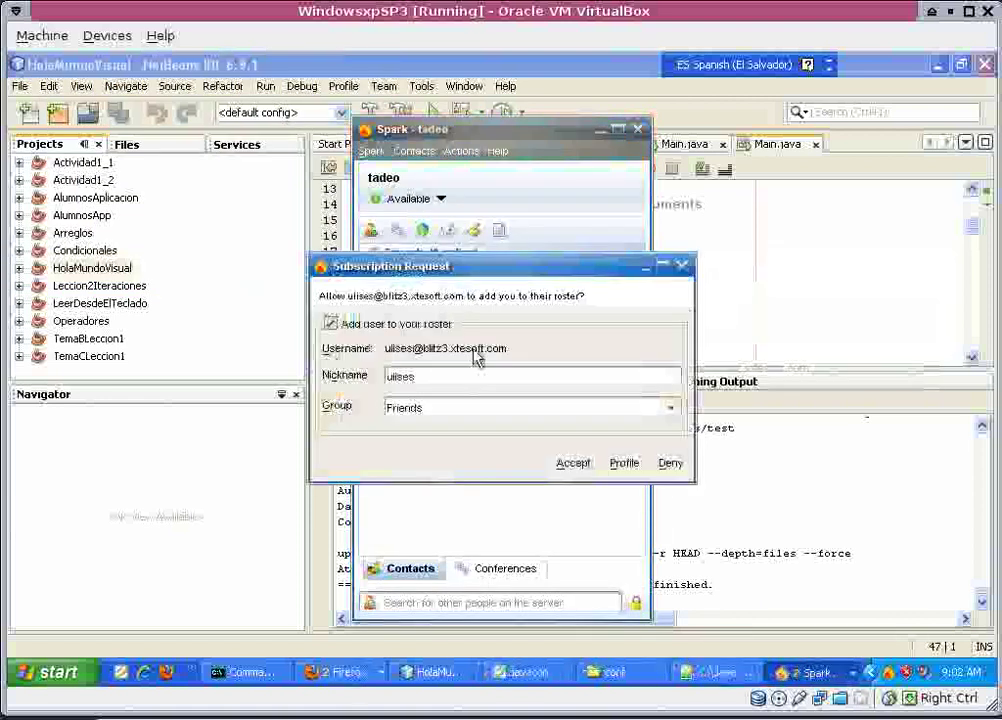
pyautogui.click(573, 463)
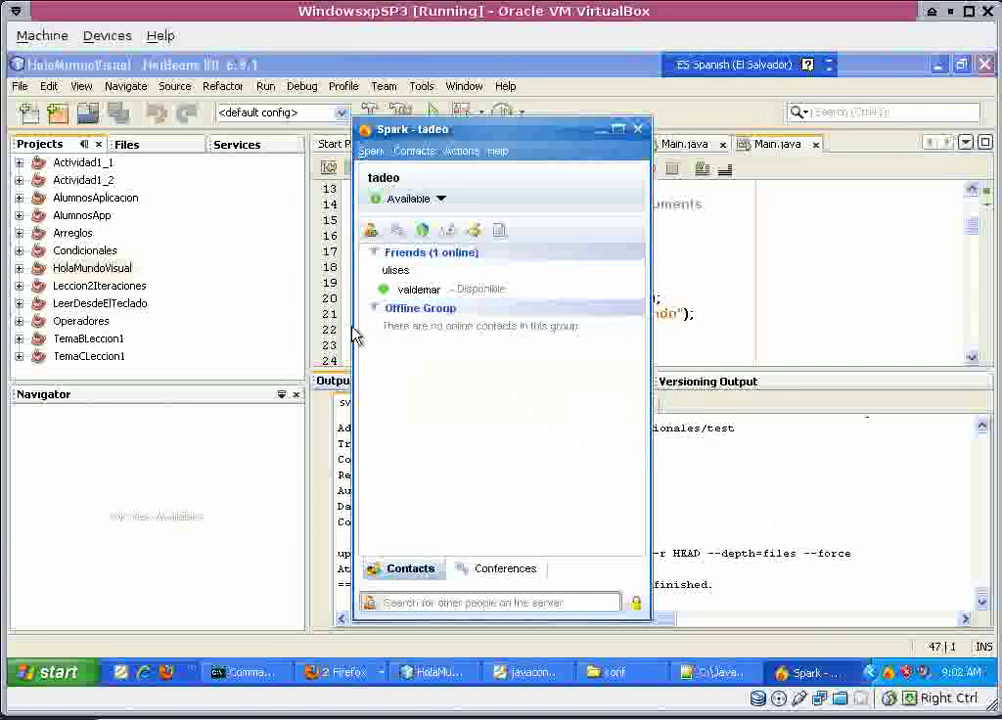
# Return briefly to NetBeans, then minimize the virtual machine to reach the host desktop.
pyautogui.click(760, 534)
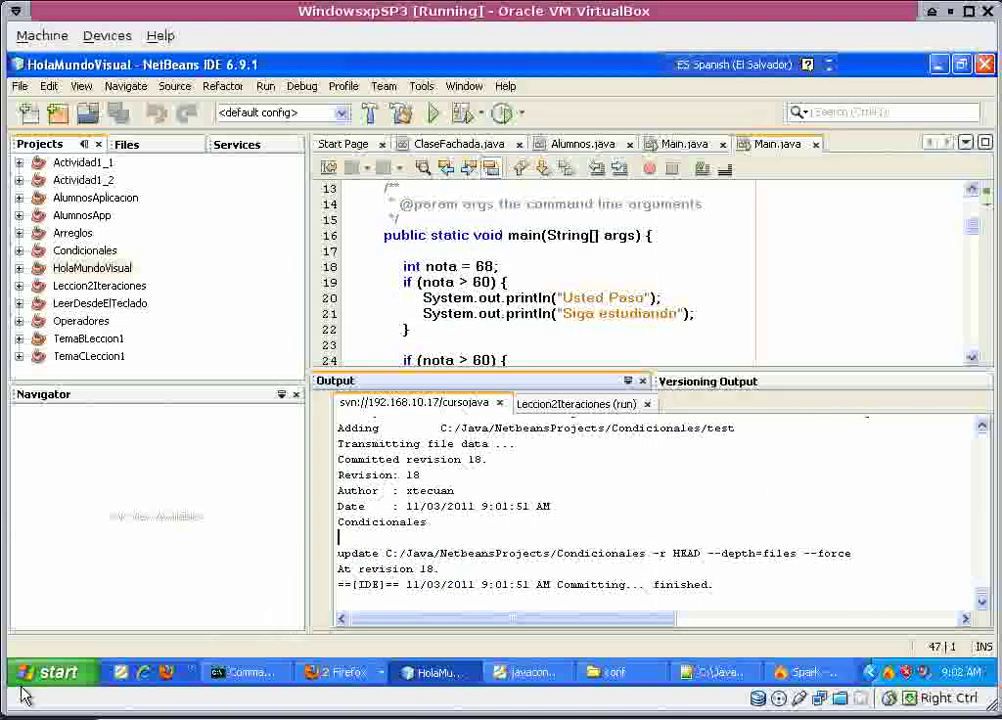
pyautogui.click(55, 674)
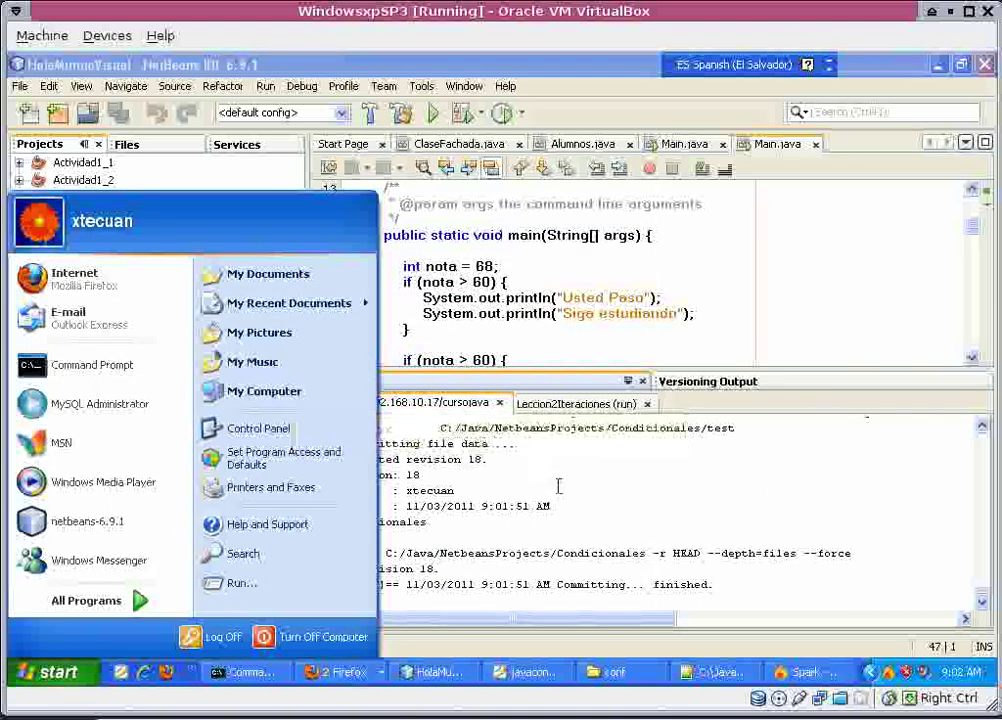
pyautogui.click(556, 450)
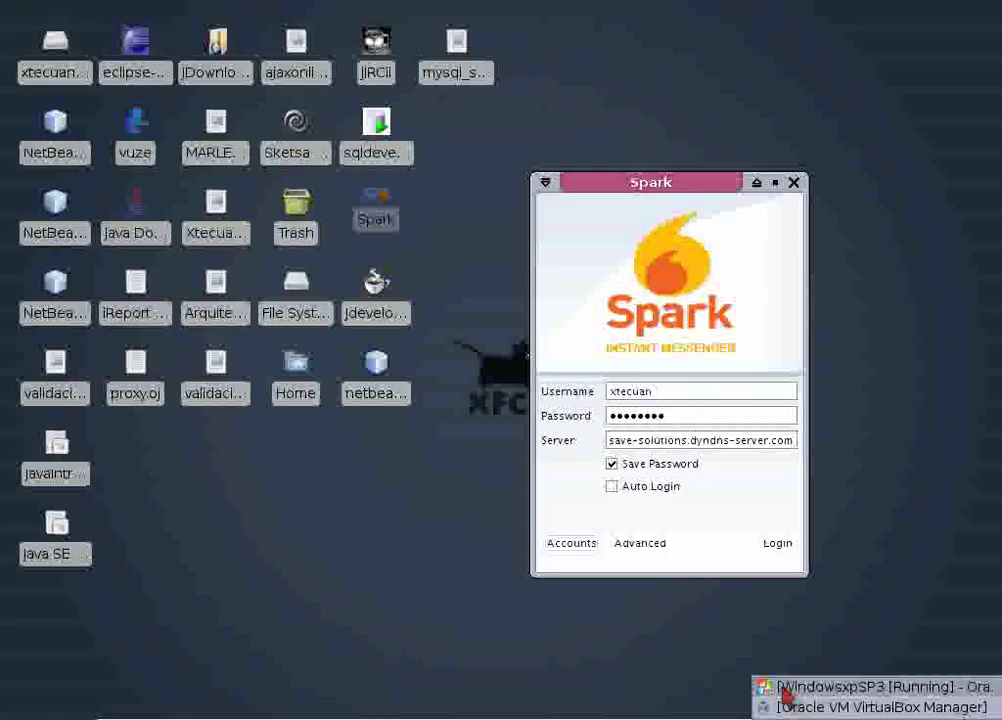
pyautogui.click(770, 688)
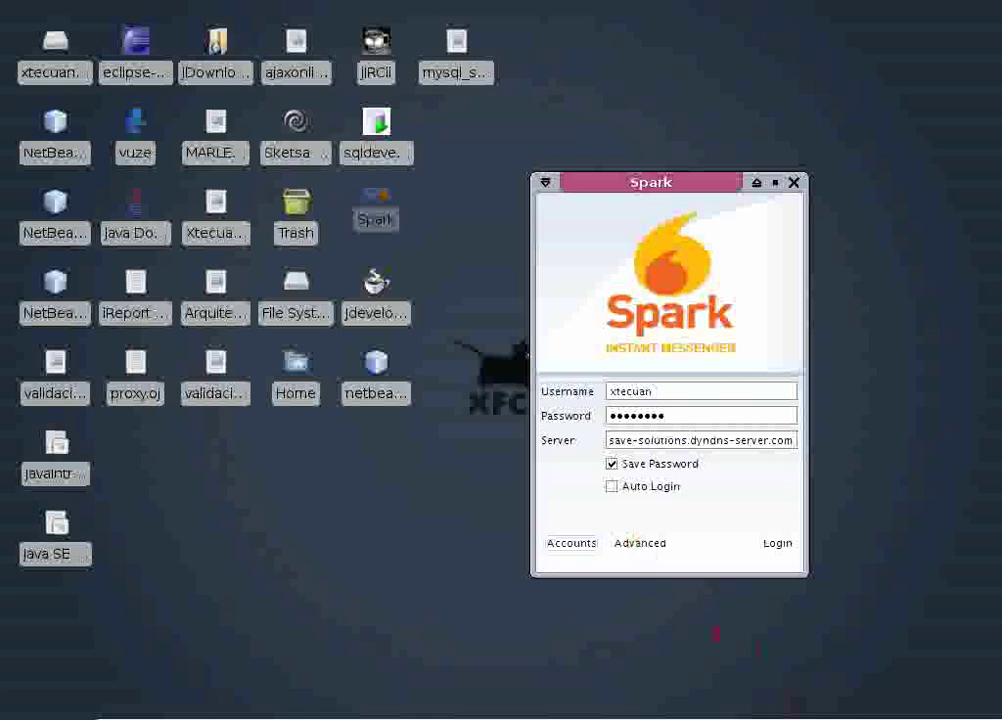
# Restore the Oracle VM VirtualBox Manager window showing WindowsxpSP3 running.
pyautogui.click(794, 700)
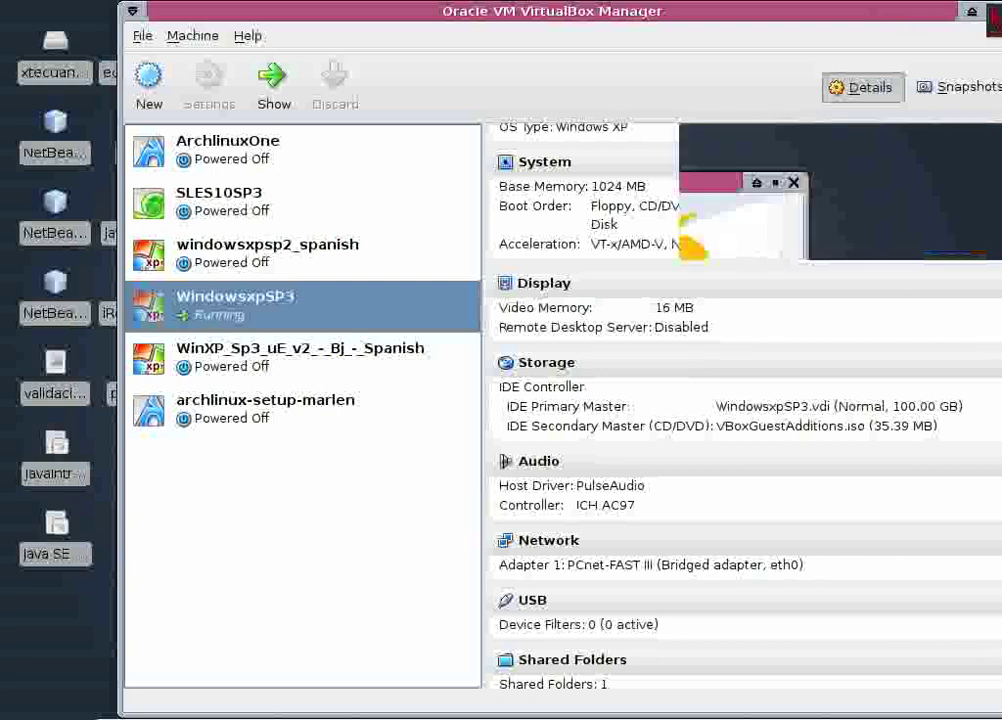
# Log into Spark on the host with server 'localhost', then bring the Windows XP VM forward.
pyautogui.click(993, 22)
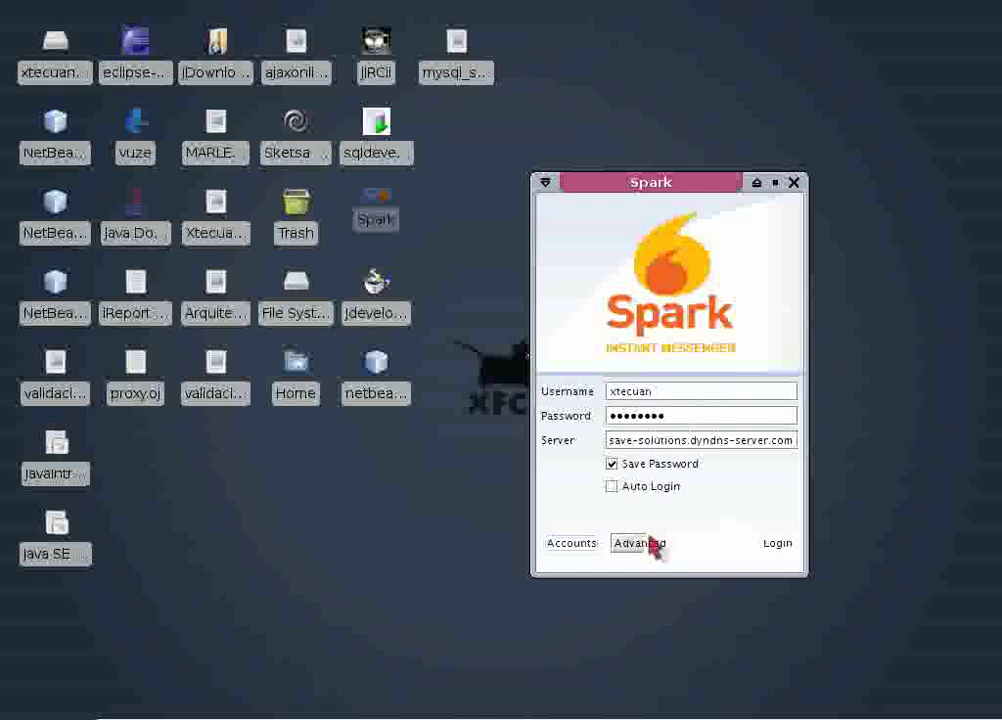
pyautogui.tripleClick(700, 441)
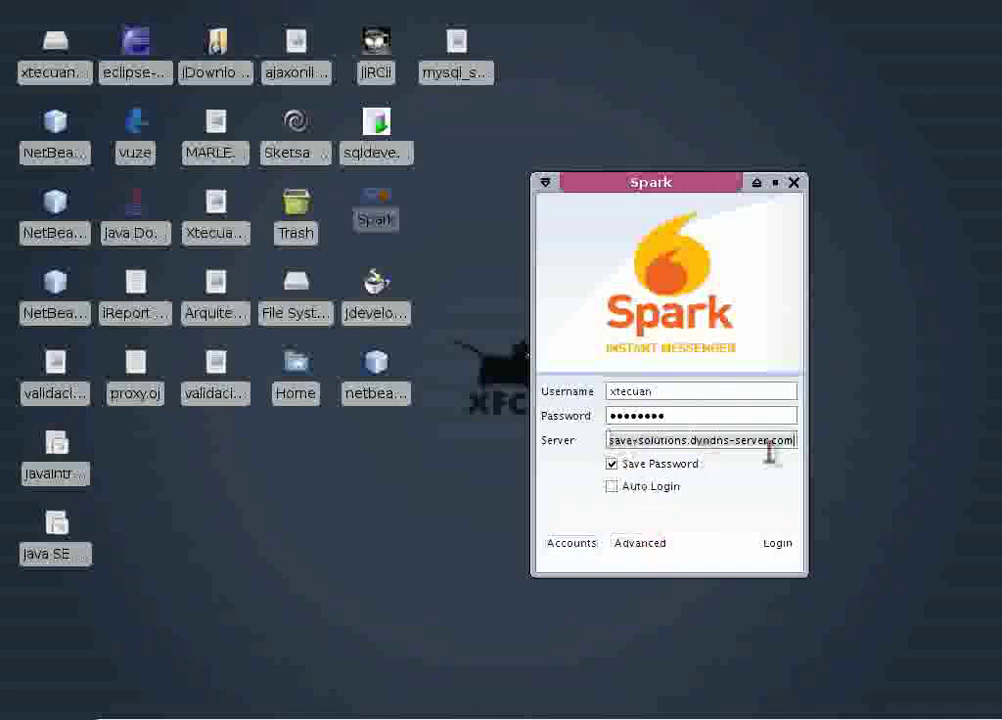
pyautogui.write('localhost')
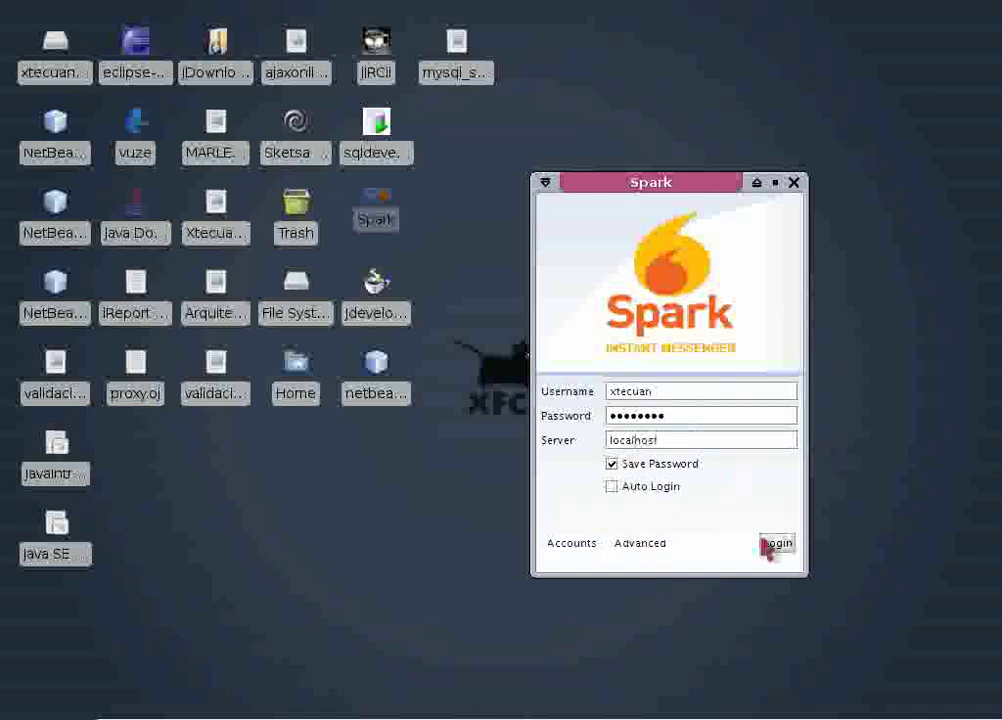
pyautogui.click(770, 545)
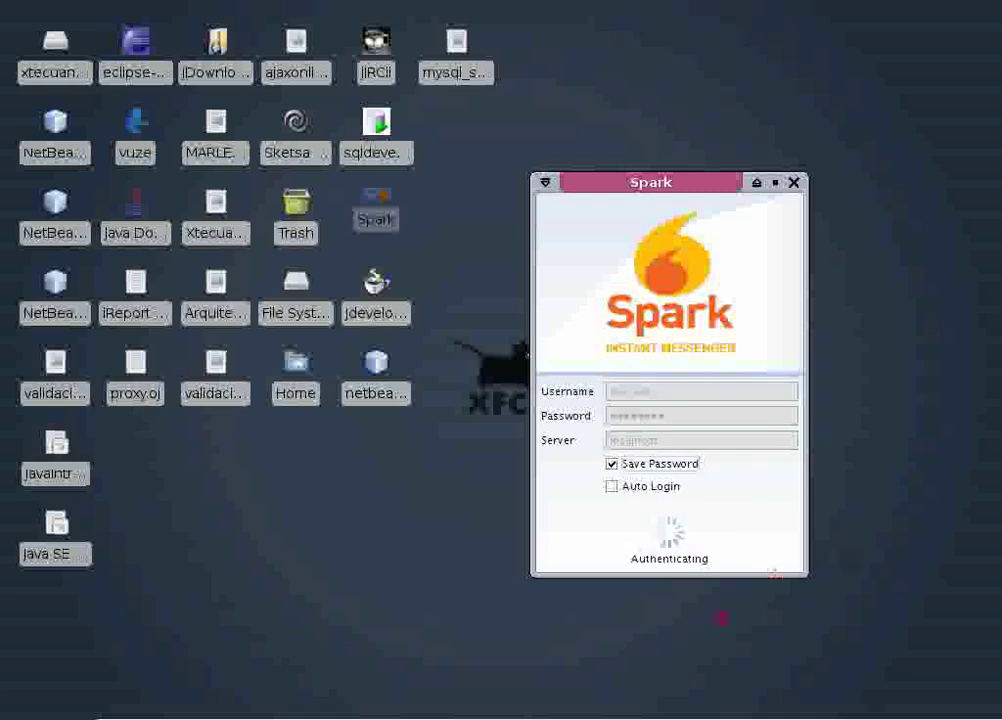
pyautogui.moveTo(790, 715)
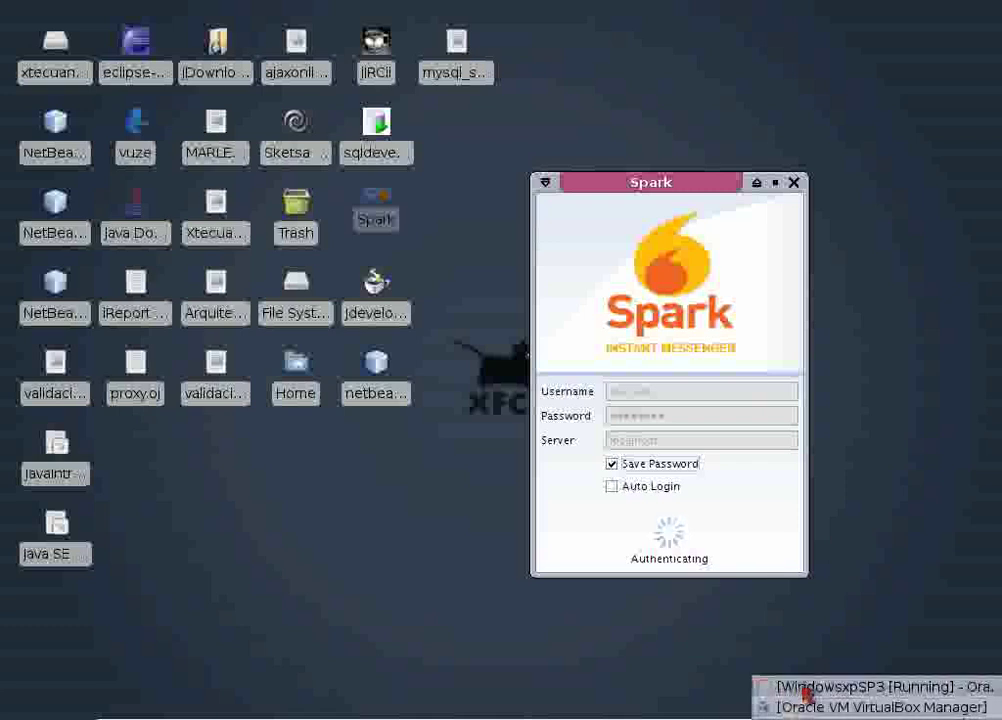
pyautogui.click(806, 688)
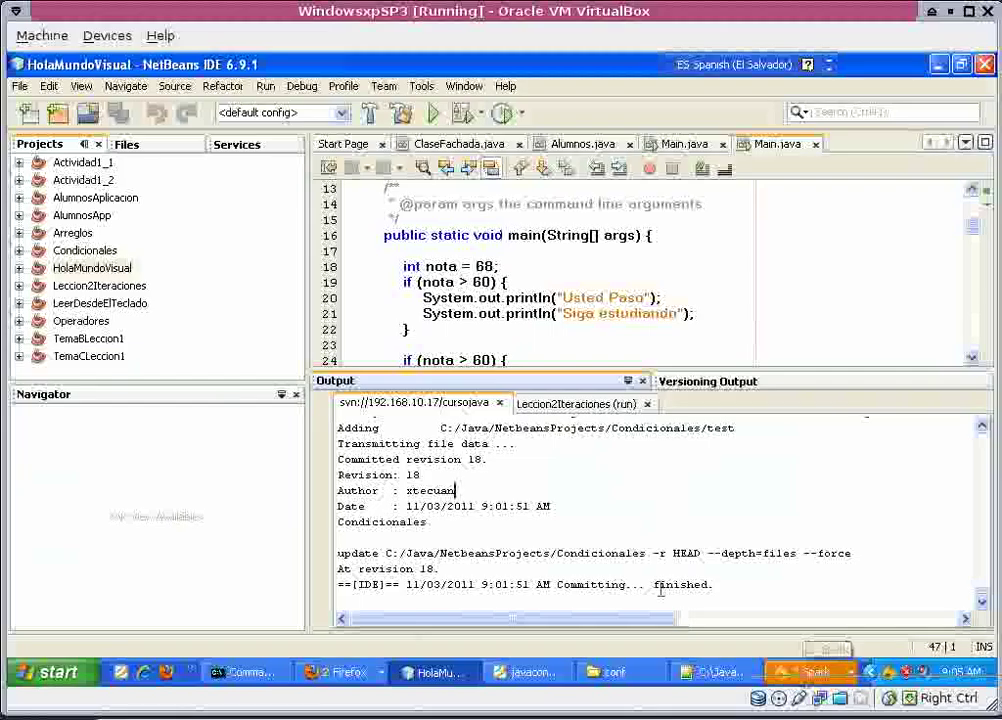
# Accept both Spark contact subscription requests, then minimize the Spark contacts window.
pyautogui.click(457, 490)
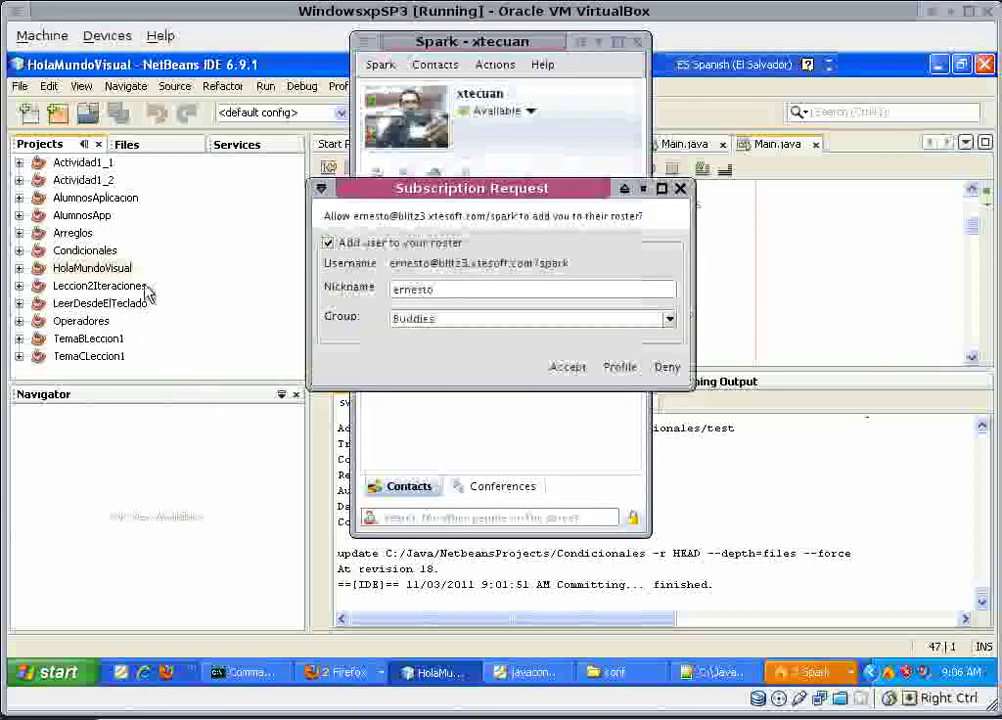
pyautogui.click(562, 367)
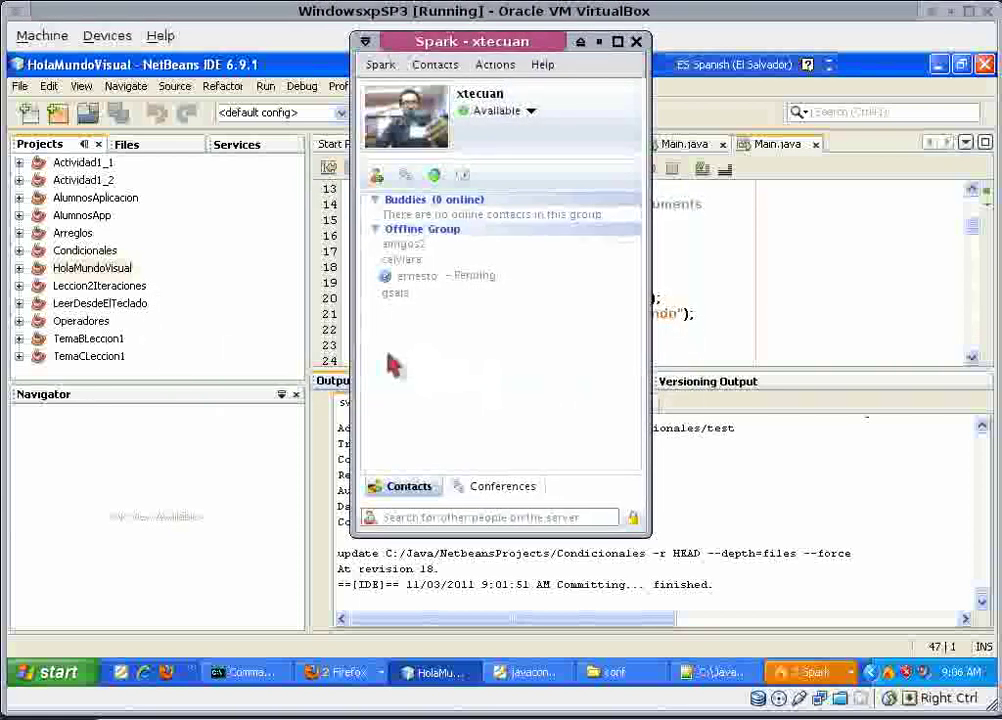
pyautogui.click(92, 270)
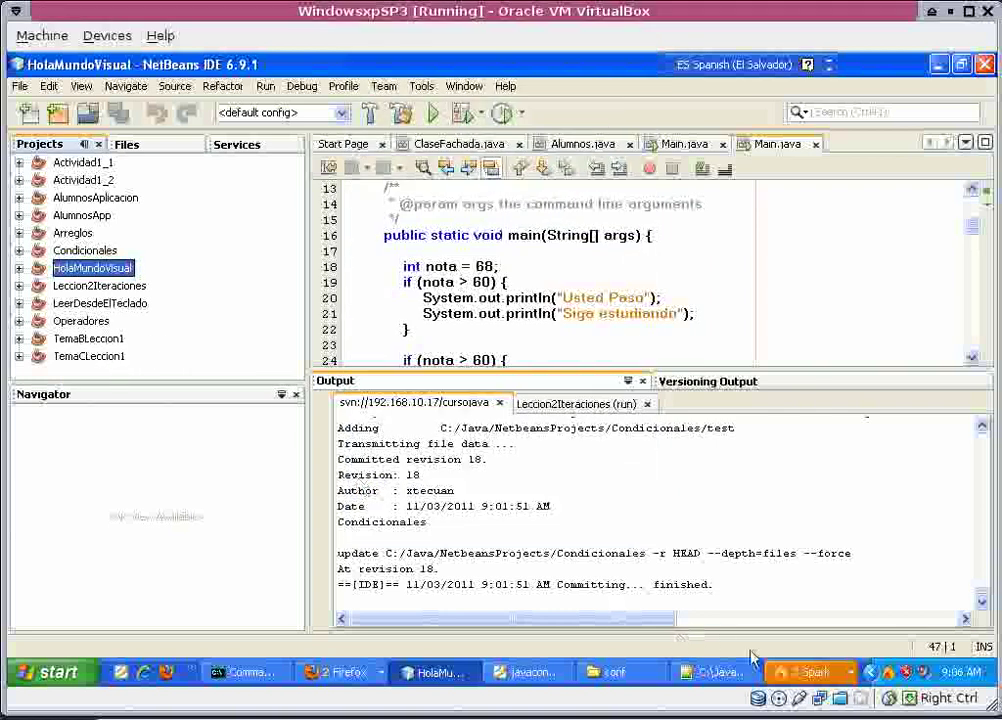
pyautogui.click(800, 672)
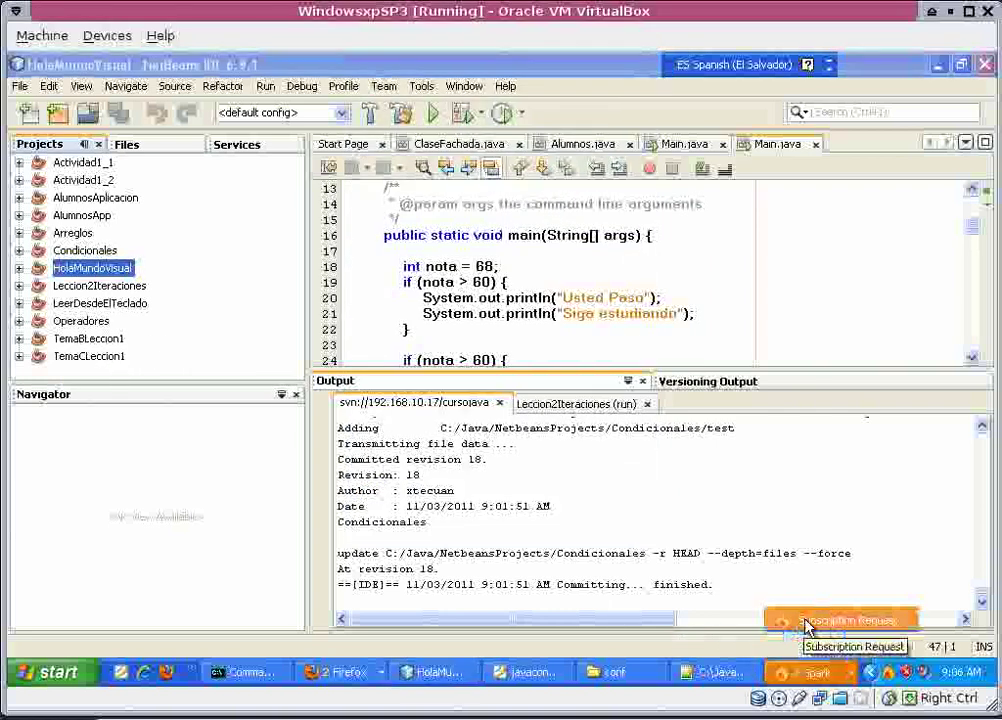
pyautogui.click(815, 620)
pyautogui.click(574, 463)
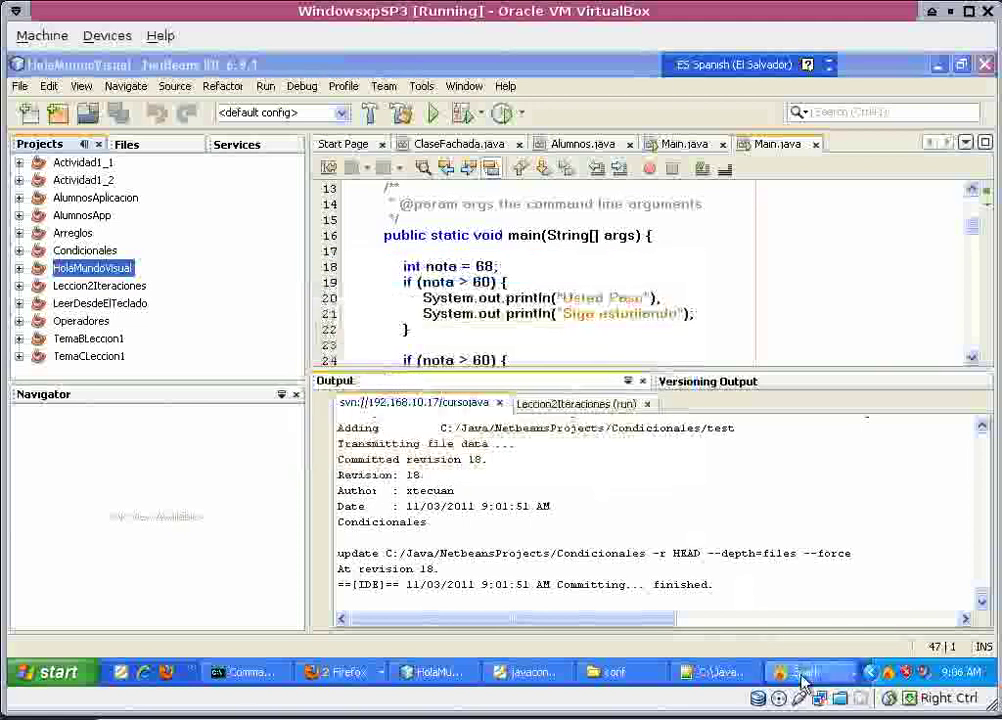
pyautogui.click(810, 673)
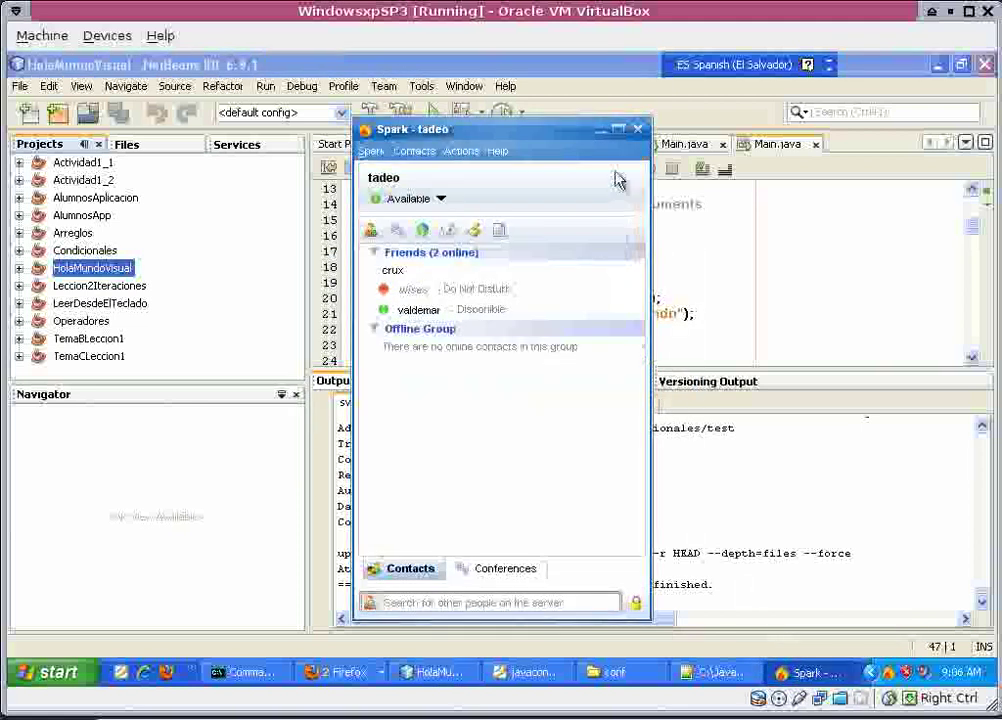
pyautogui.click(601, 129)
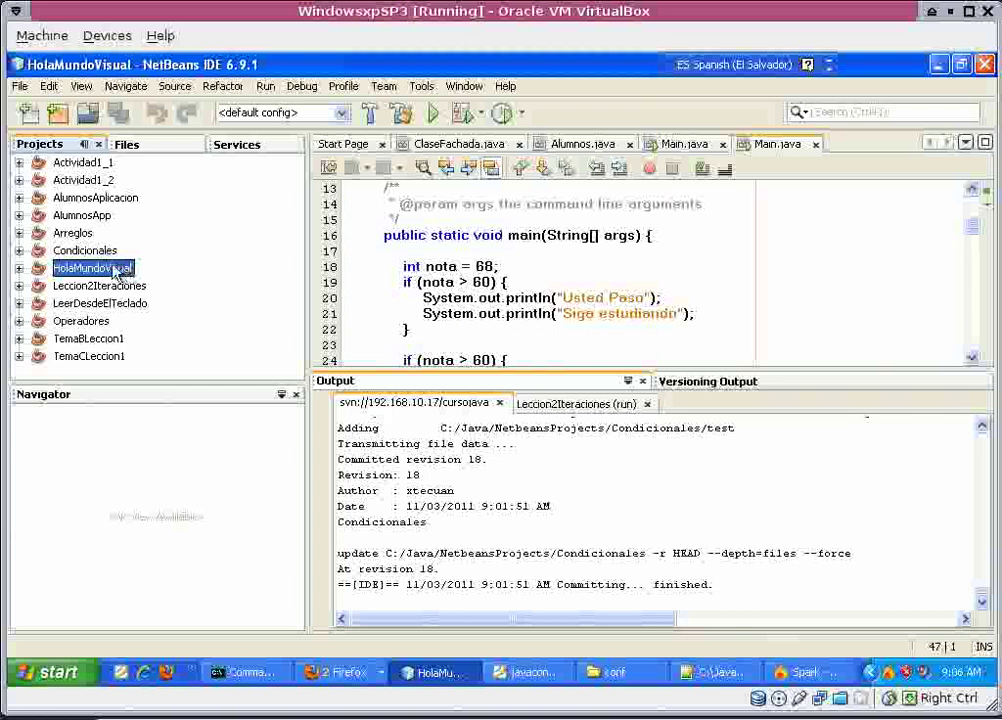
pyautogui.rightClick(115, 272)
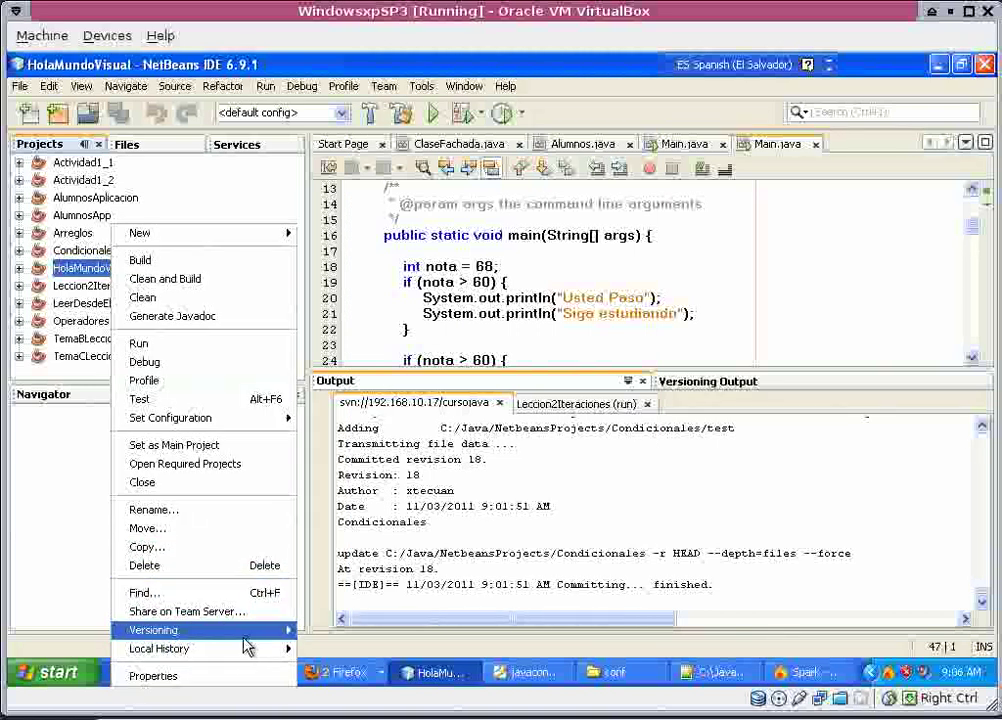
# Import HolaMundoVisual into Subversion with 'HolaMundoVisual' as the import message, committing as revision 20.
pyautogui.moveTo(253, 647)
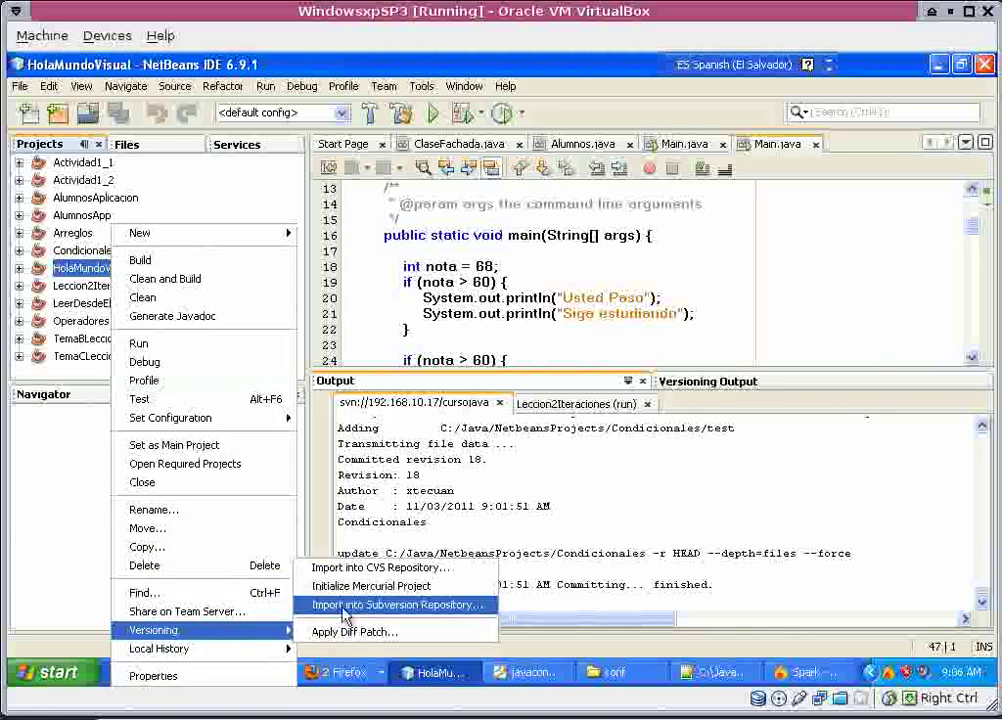
pyautogui.click(346, 612)
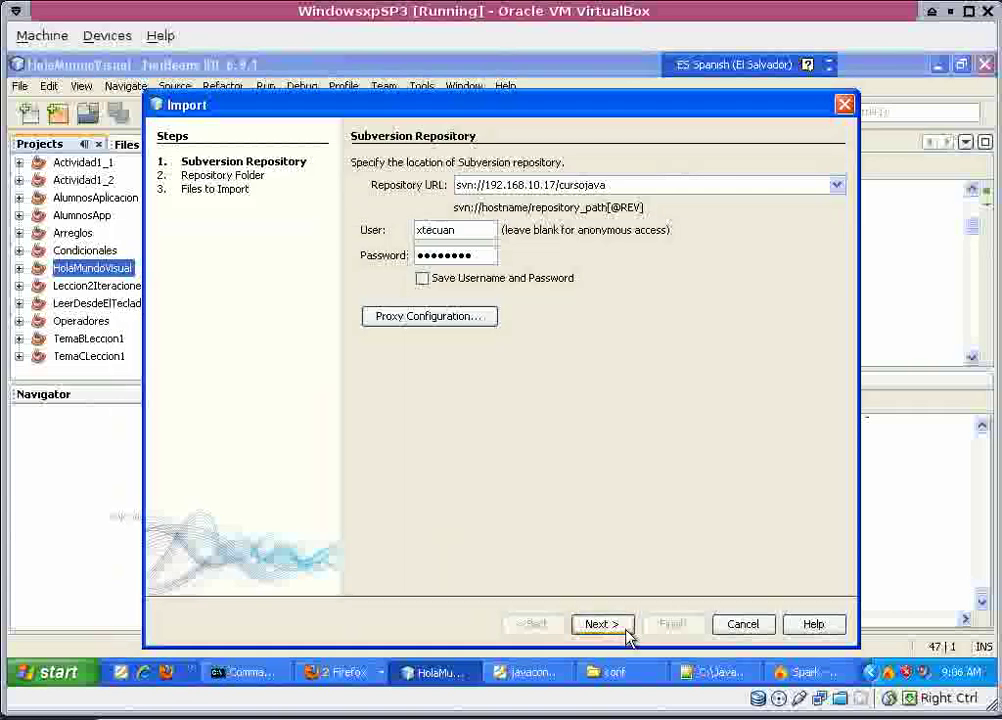
pyautogui.click(612, 625)
pyautogui.moveTo(553, 188); pyautogui.dragTo(323, 183)
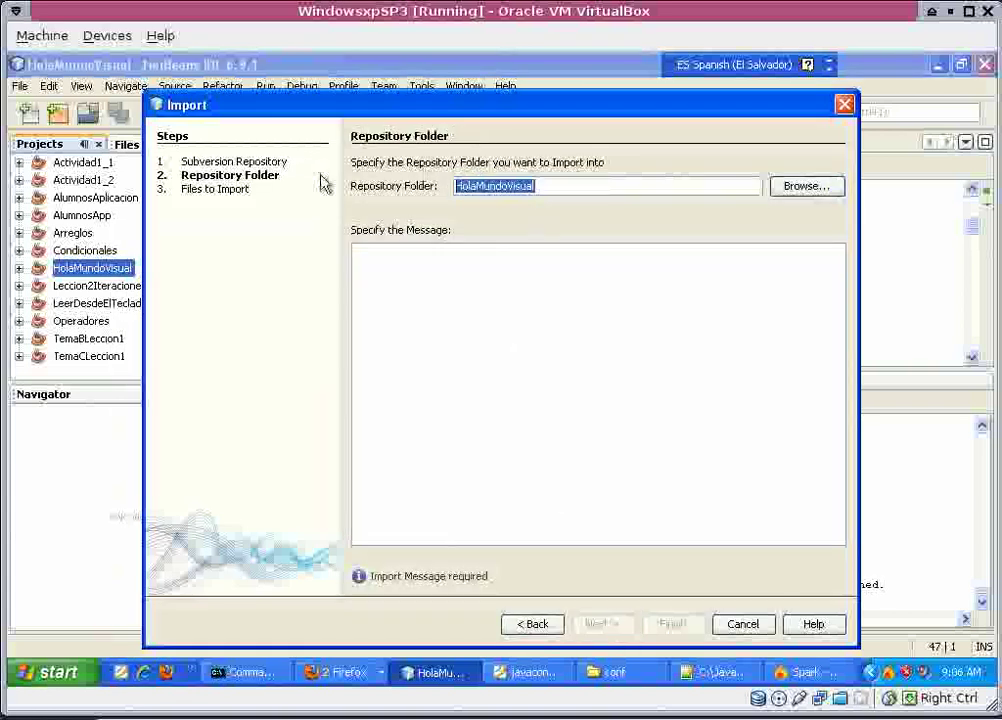
pyautogui.hotkey('ctrl', 'c')
pyautogui.click(452, 275)
pyautogui.hotkey('ctrl', 'v')
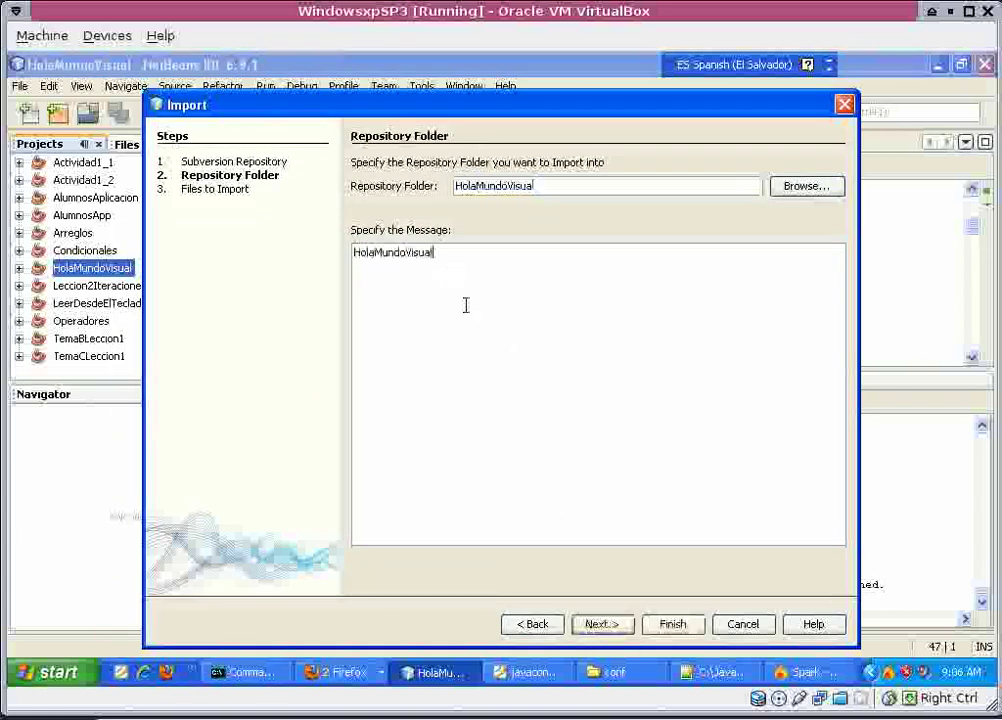
pyautogui.click(600, 624)
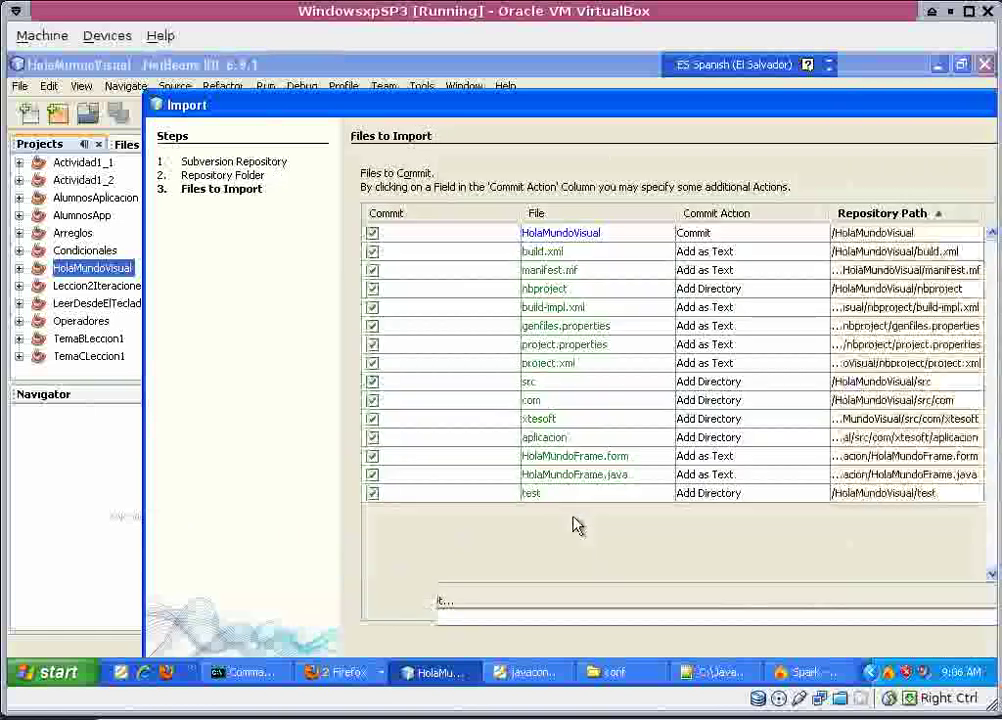
pyautogui.moveTo(538, 110); pyautogui.dragTo(471, 55)
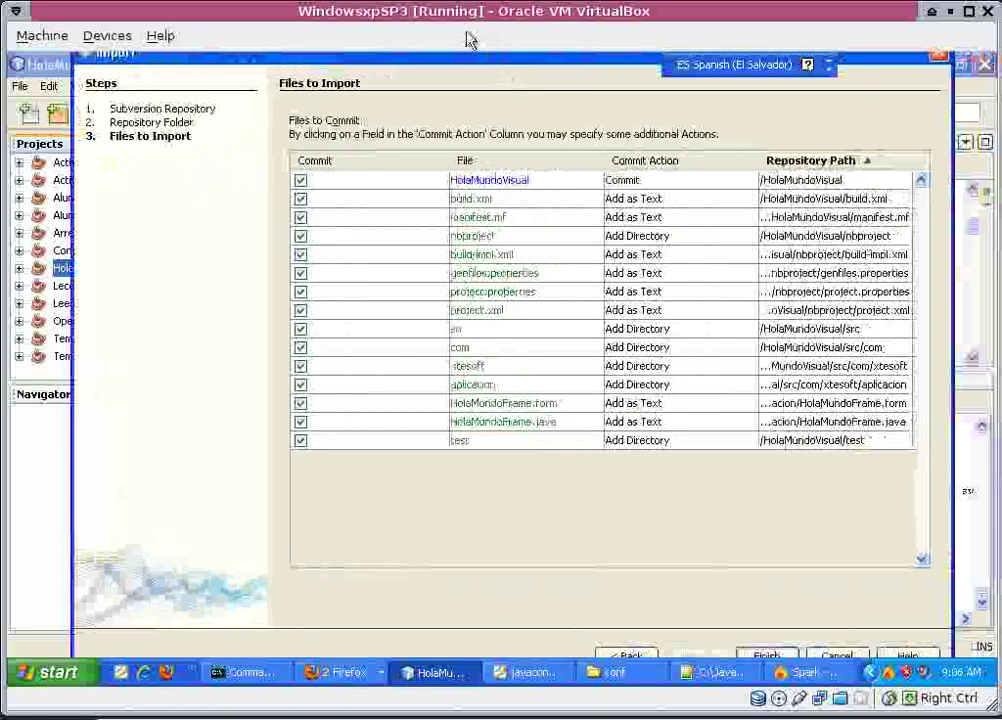
pyautogui.click(785, 655)
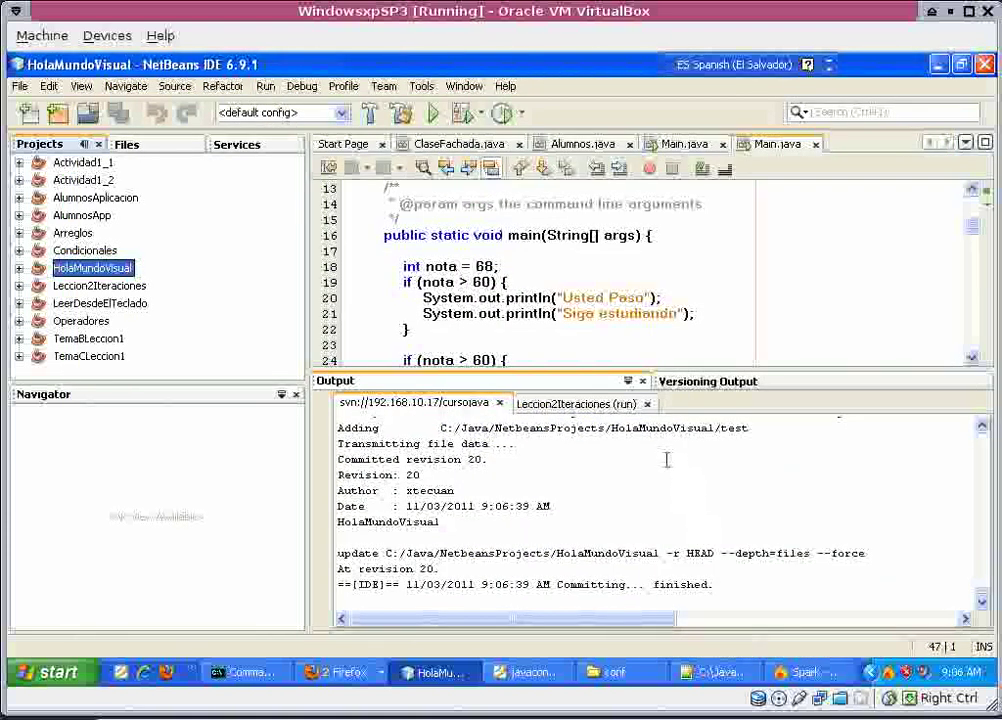
pyautogui.click(129, 287)
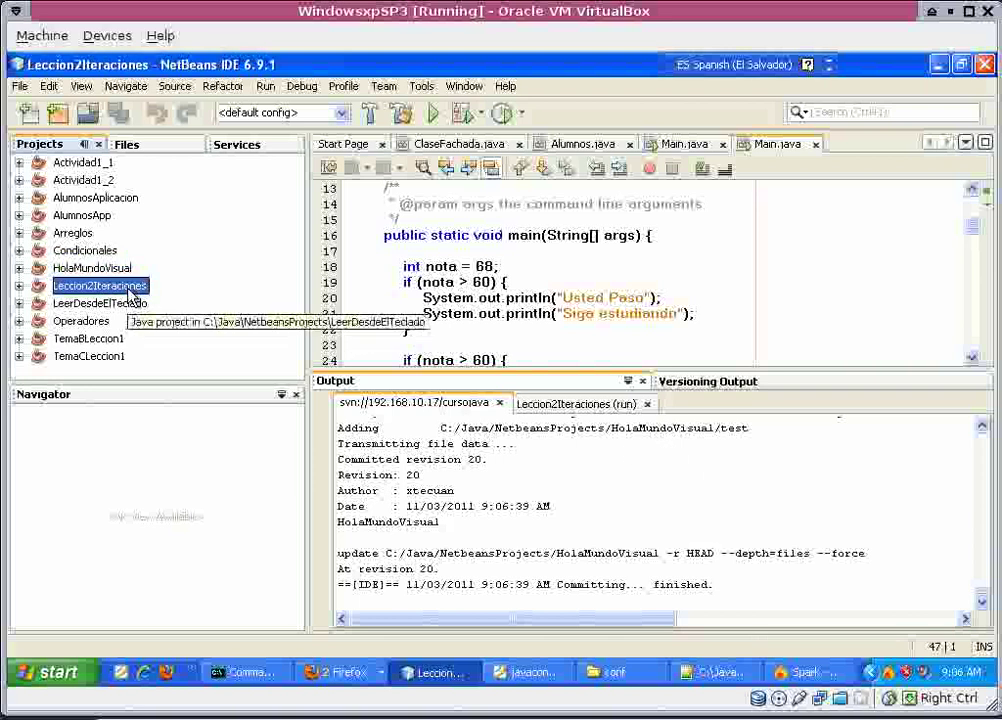
# Import the LeerDesdeElTeclado project into Subversion using a pasted project name as the message.
pyautogui.click(129, 305)
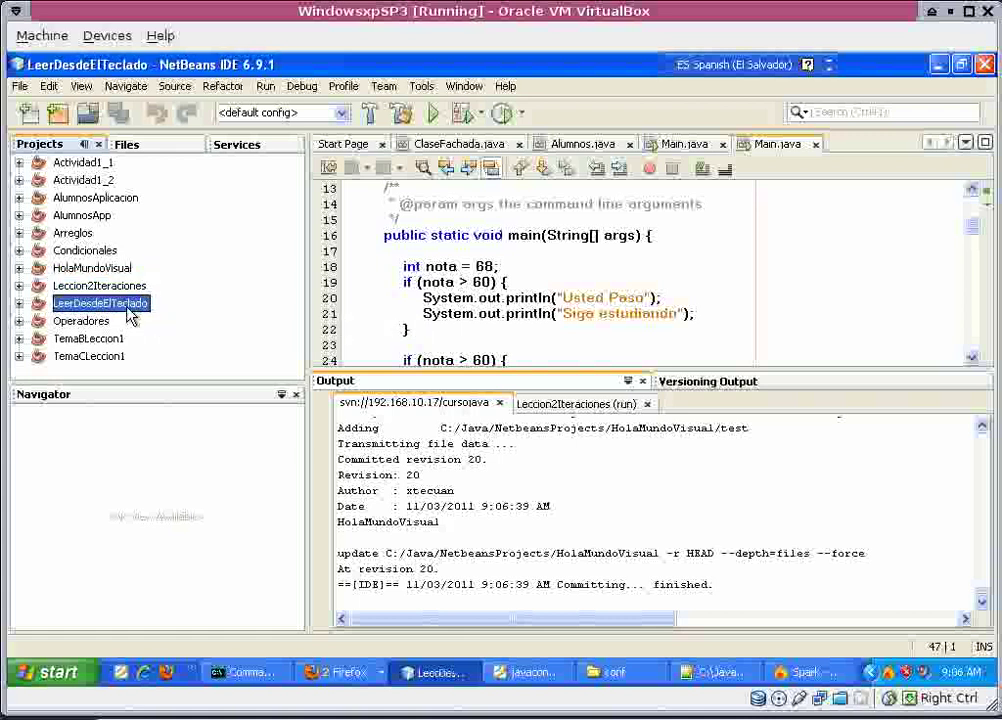
pyautogui.rightClick(128, 305)
pyautogui.moveTo(300, 630)
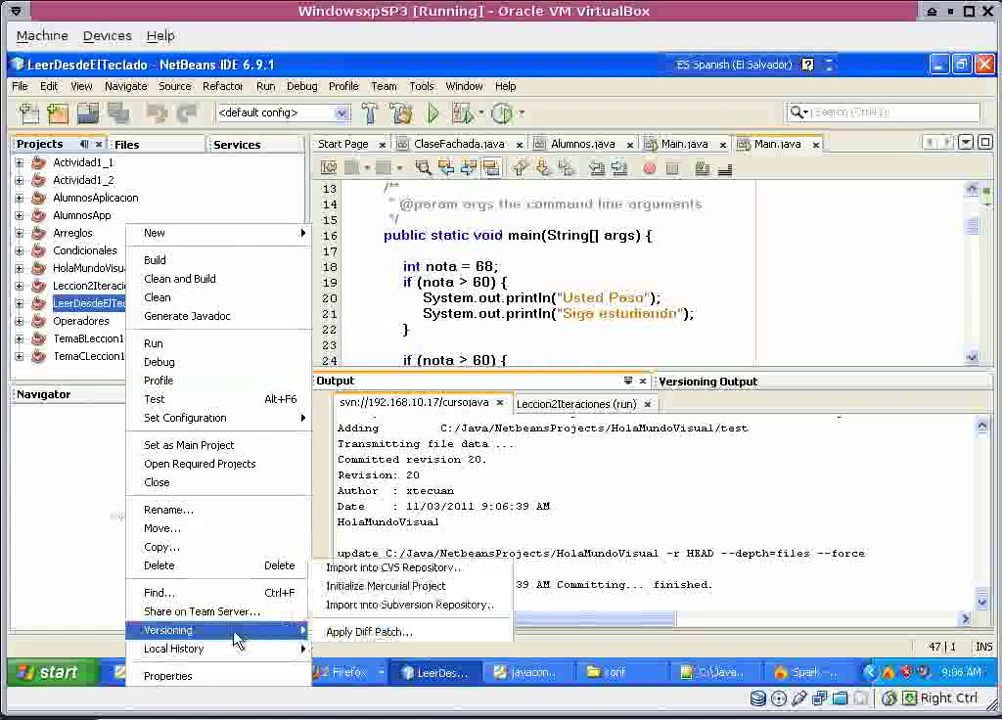
pyautogui.click(365, 604)
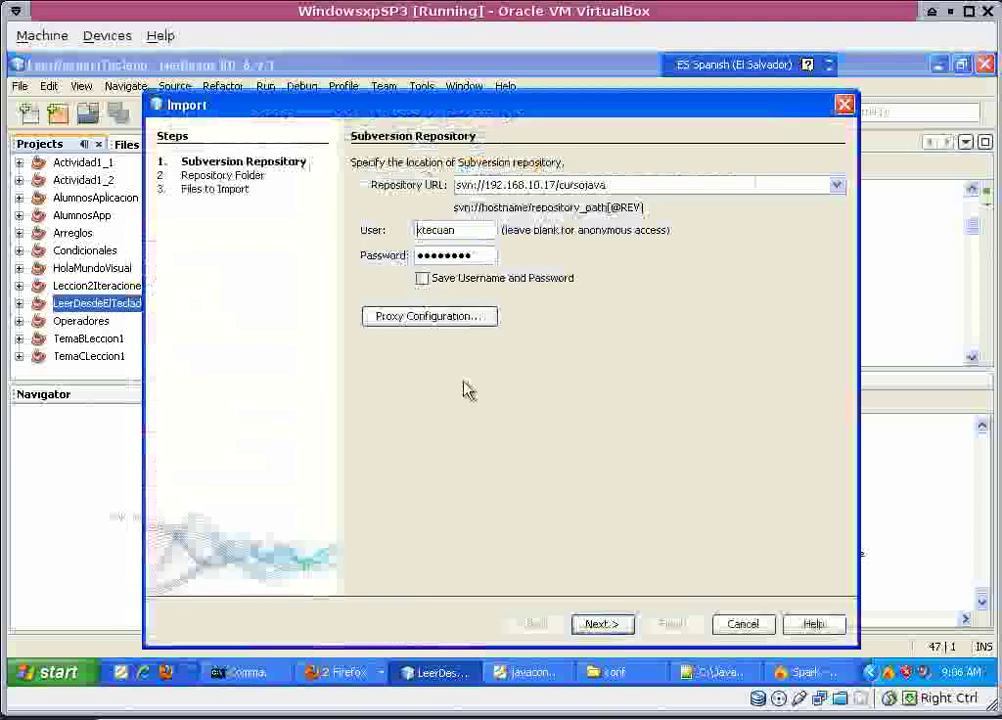
pyautogui.click(612, 628)
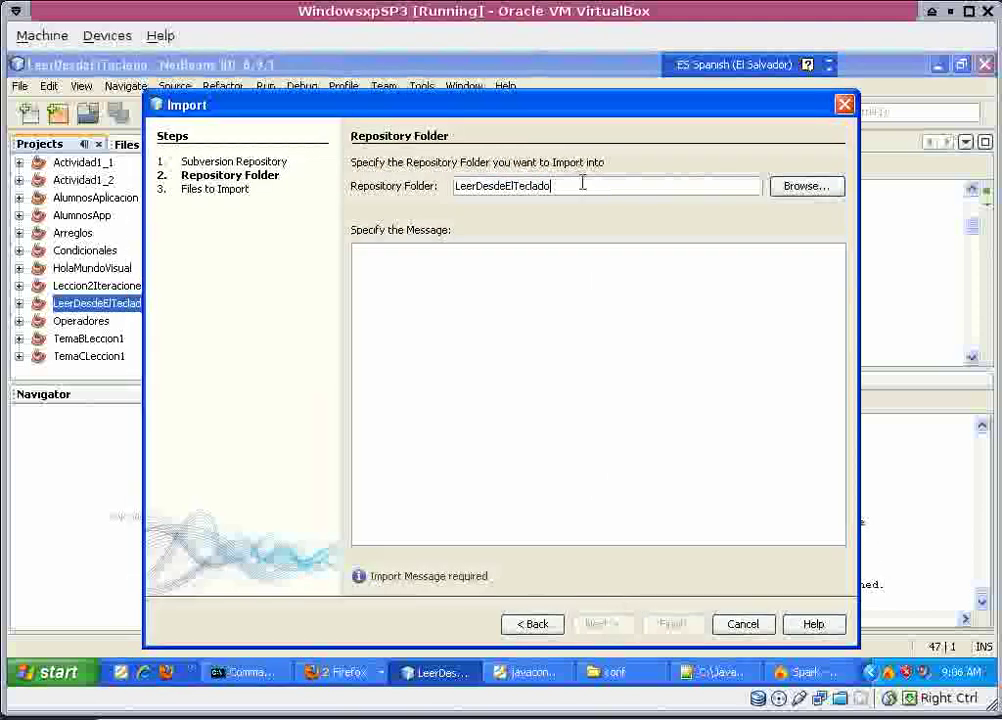
pyautogui.click(457, 275)
pyautogui.hotkey('ctrl', 'v')
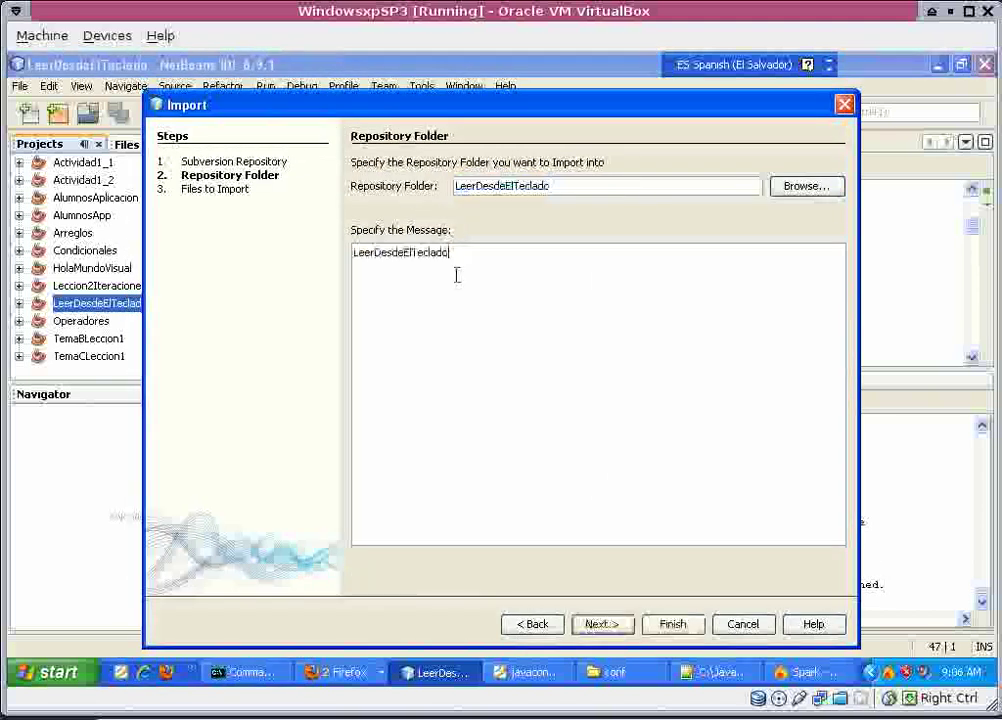
pyautogui.click(629, 623)
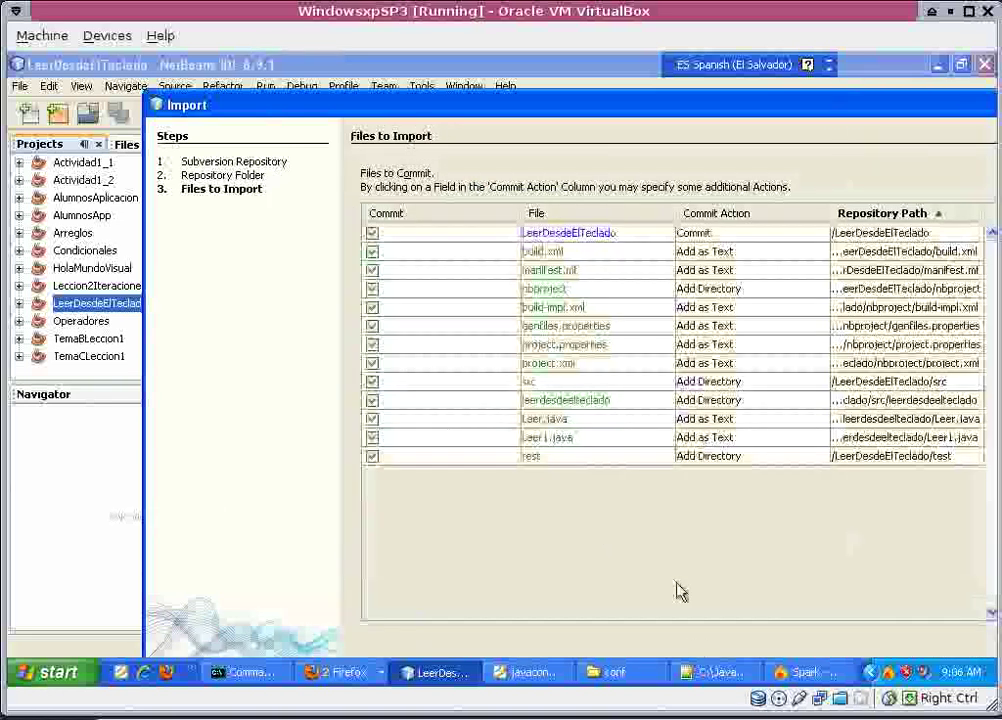
pyautogui.moveTo(575, 104); pyautogui.dragTo(534, 52)
pyautogui.click(797, 656)
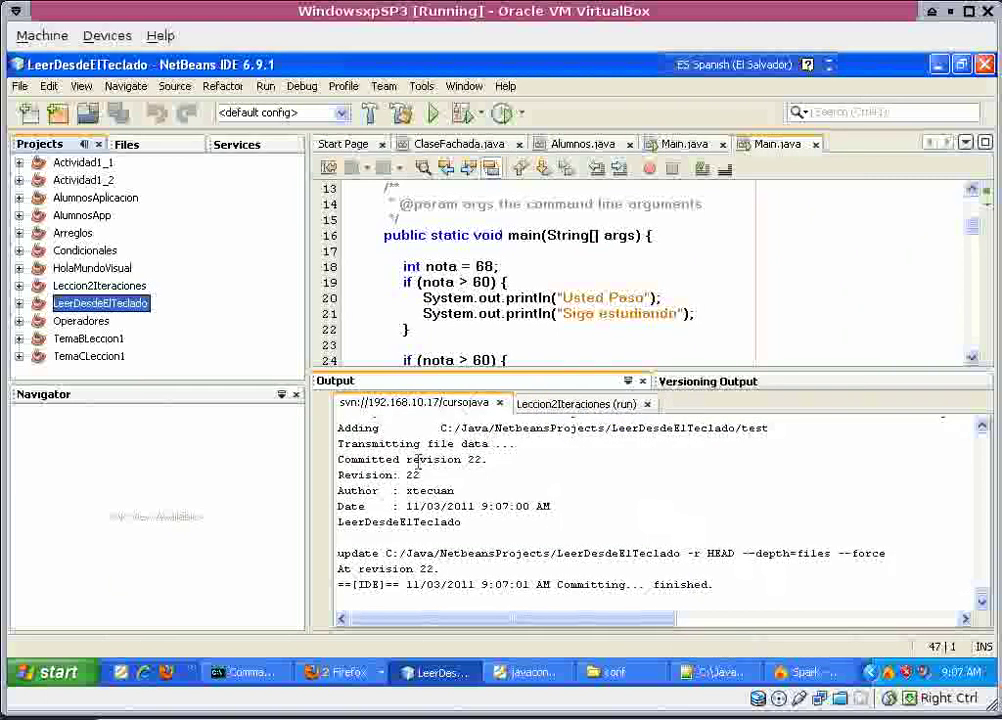
# Import the Operadores project into Subversion with the message 'Operadores'.
pyautogui.click(75, 321)
pyautogui.rightClick(76, 322)
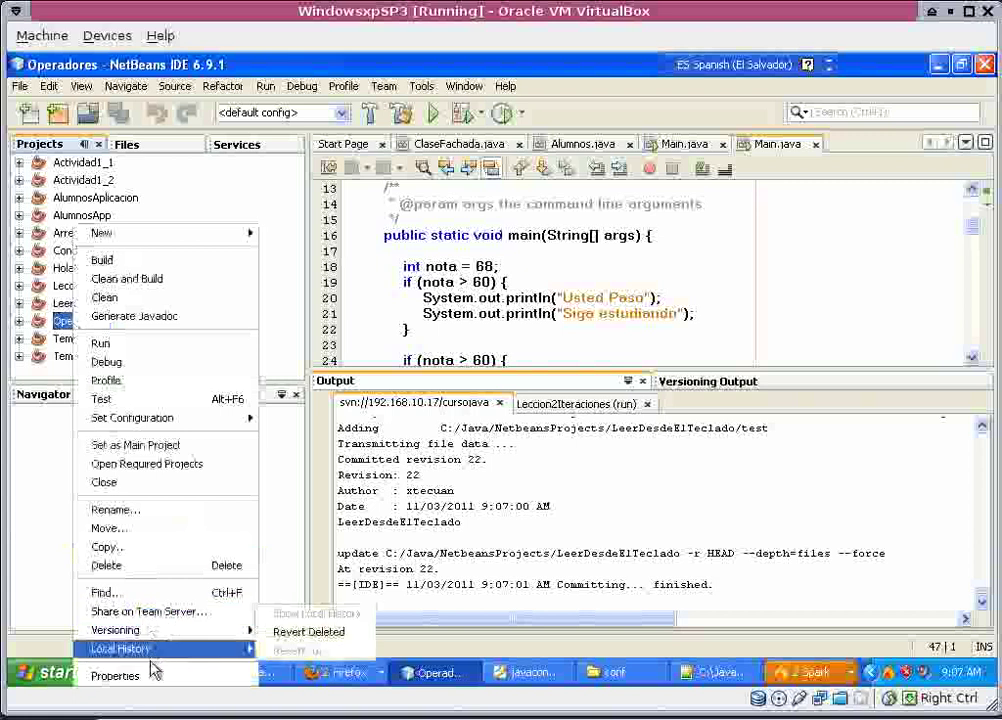
pyautogui.moveTo(160, 630)
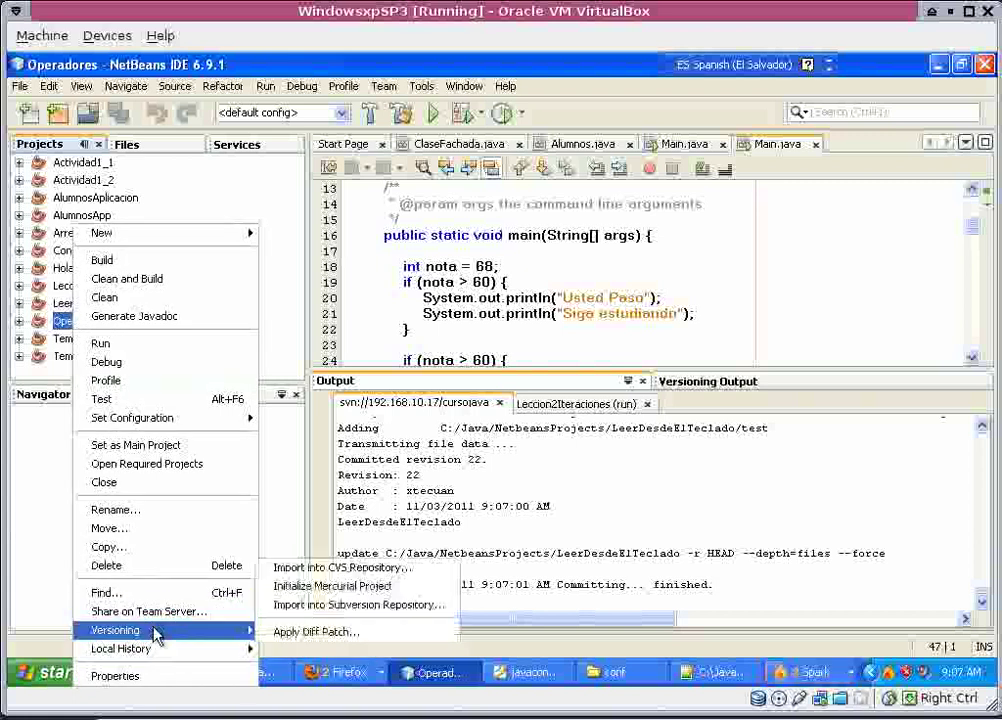
pyautogui.click(351, 606)
pyautogui.click(599, 625)
pyautogui.doubleClick(577, 190)
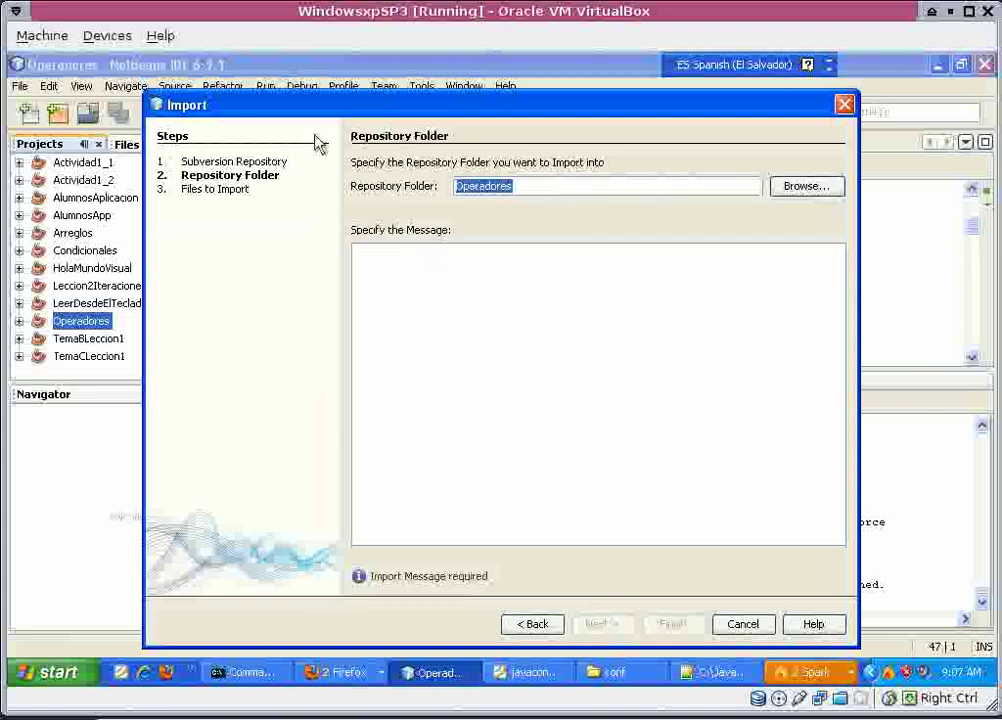
pyautogui.click(406, 260)
pyautogui.write('Operadores')
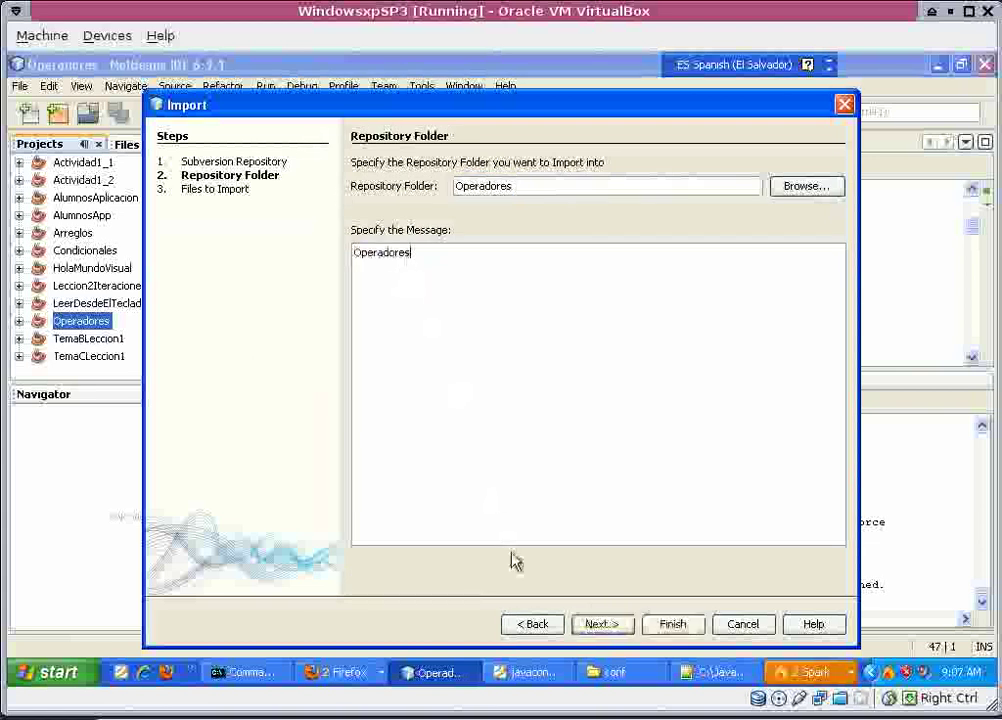
pyautogui.click(598, 626)
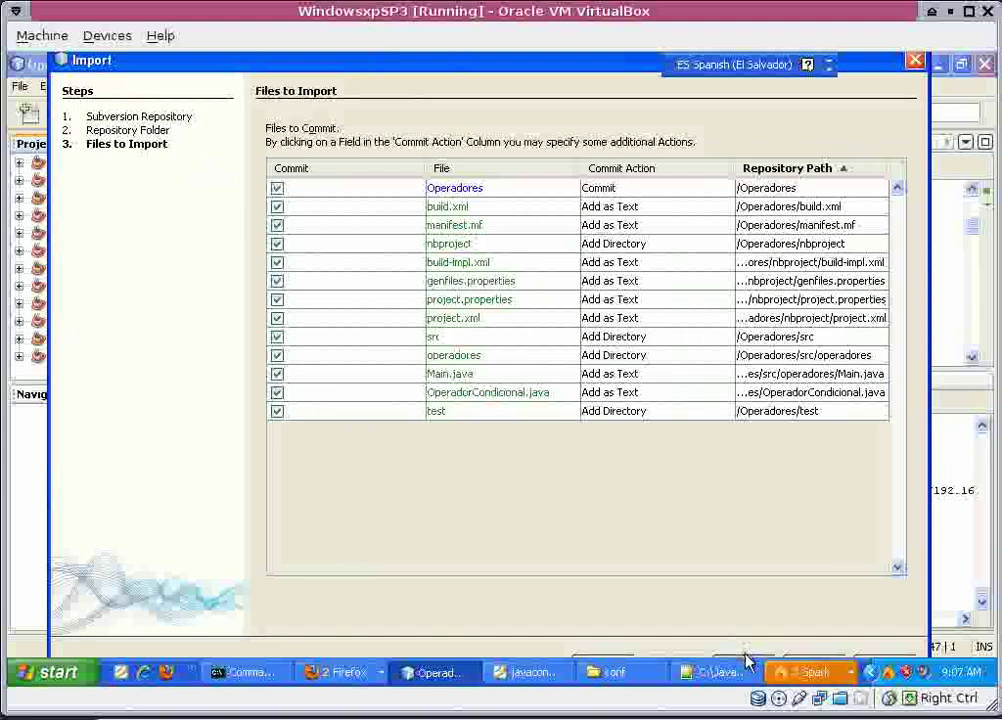
pyautogui.moveTo(514, 60); pyautogui.dragTo(508, 48)
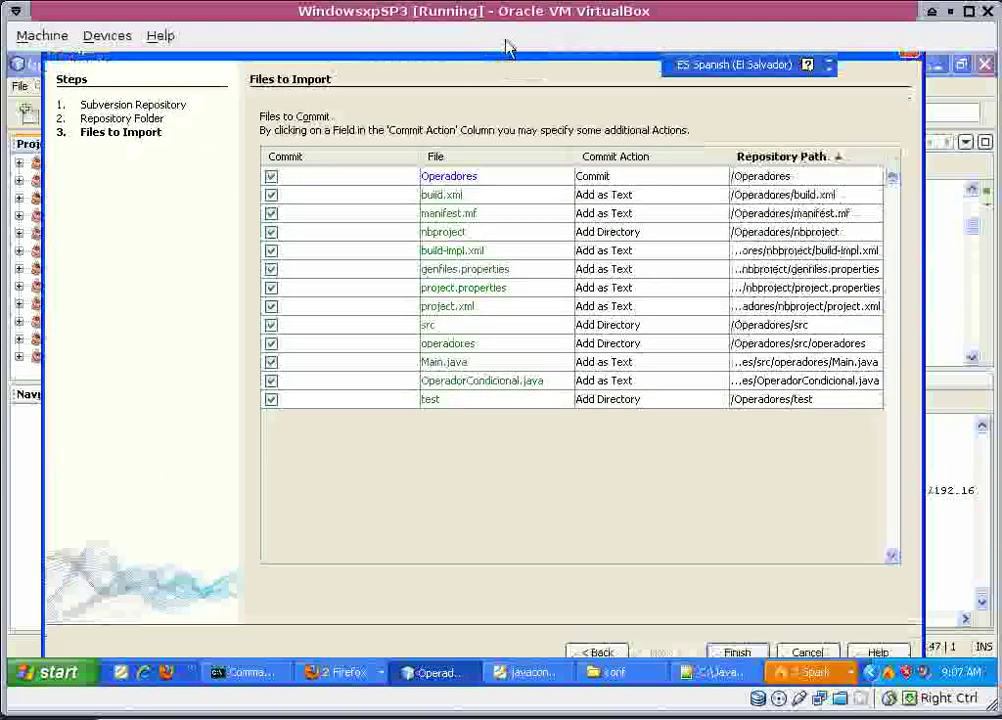
pyautogui.click(726, 651)
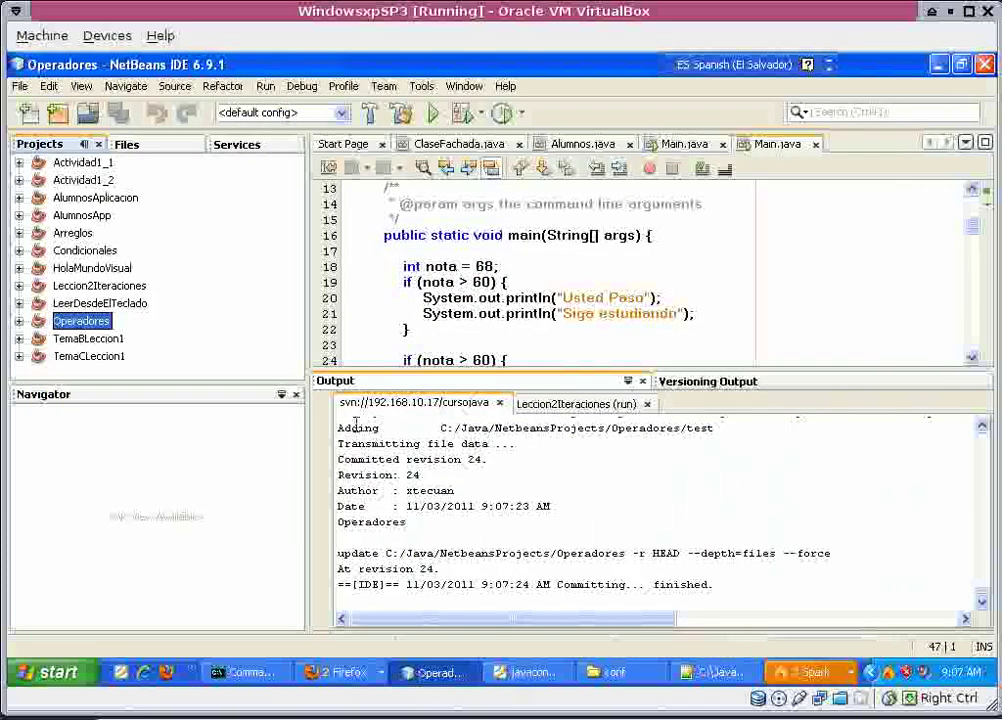
# Import TemaBLeccion1 into Subversion with 'TemaBLeccion1' as the import message.
pyautogui.click(93, 341)
pyautogui.rightClick(93, 345)
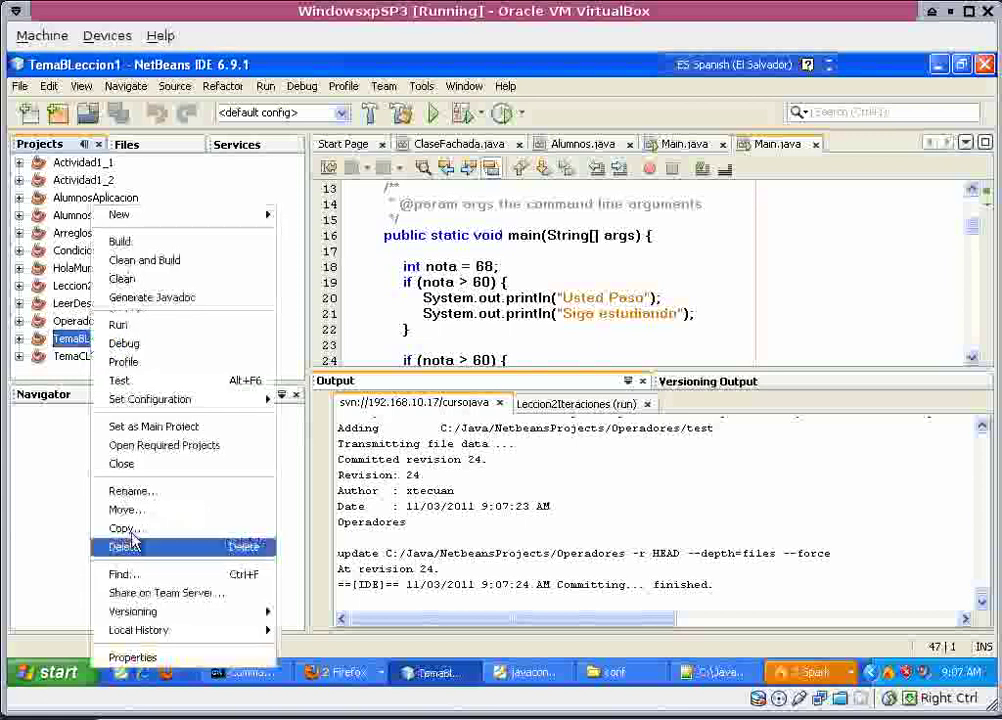
pyautogui.moveTo(128, 608)
pyautogui.click(333, 600)
pyautogui.click(600, 622)
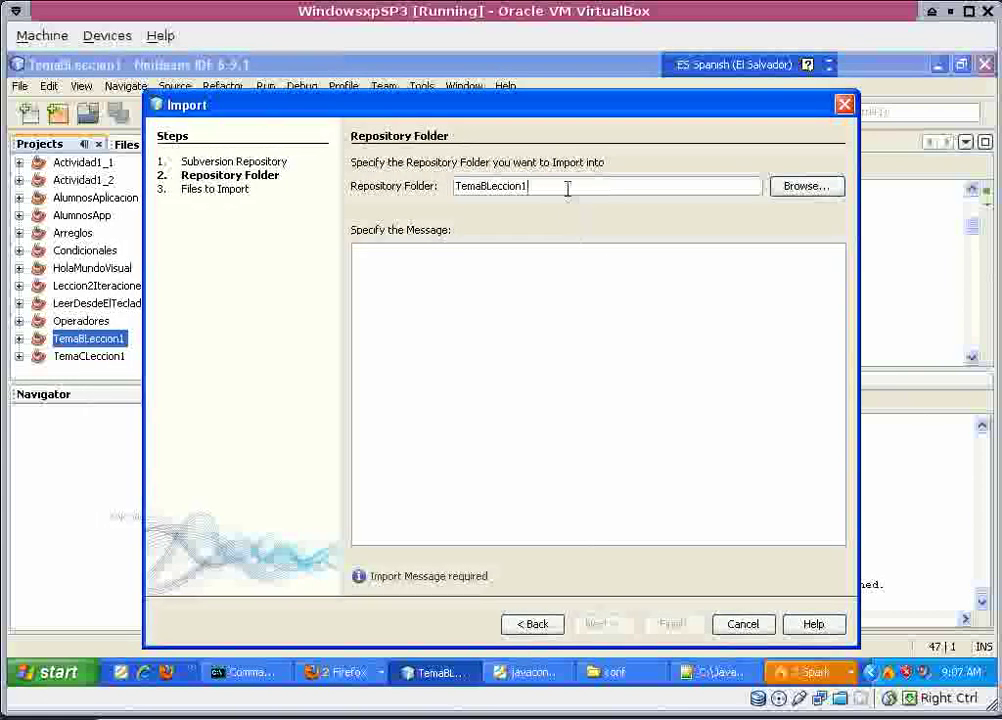
pyautogui.moveTo(568, 190); pyautogui.dragTo(286, 127)
pyautogui.hotkey('ctrl', 'c')
pyautogui.click(438, 265)
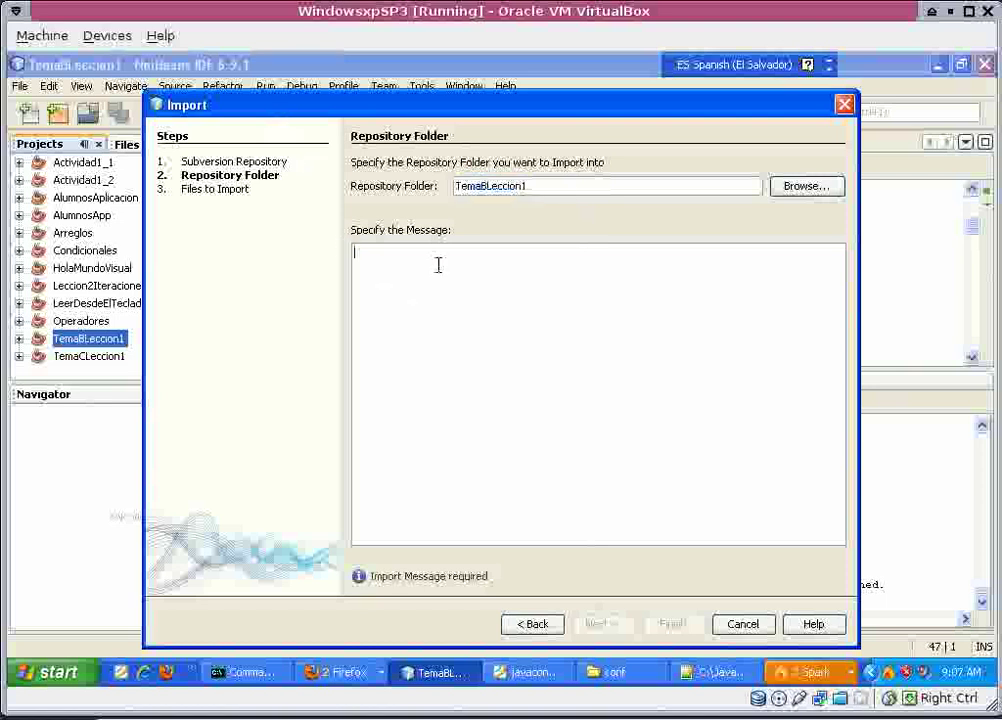
pyautogui.hotkey('ctrl', 'v')
pyautogui.click(622, 624)
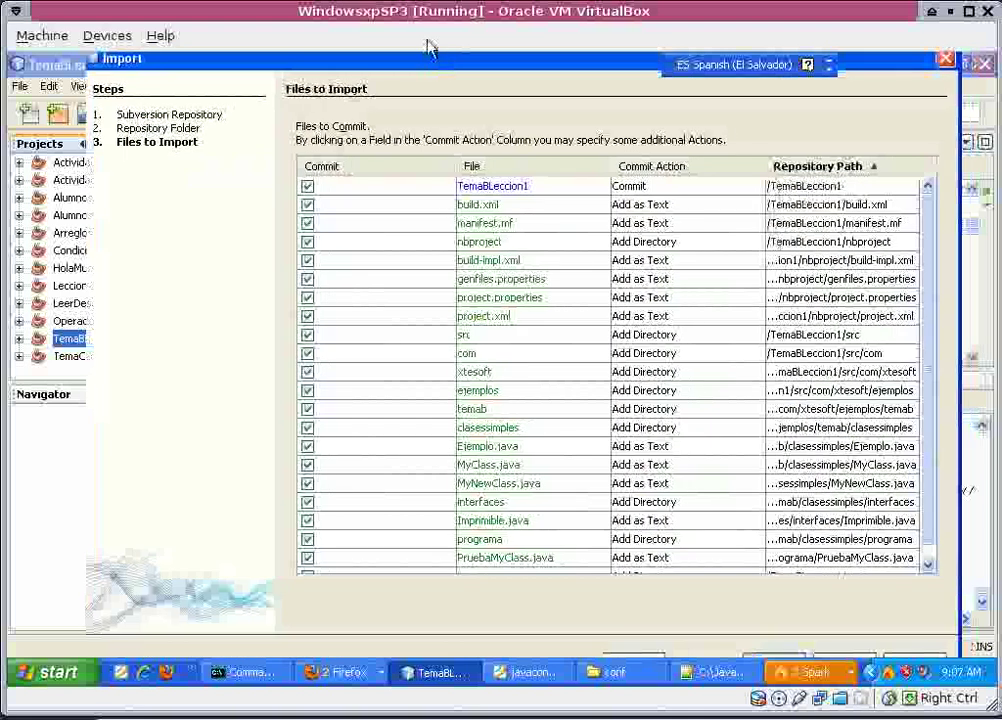
pyautogui.click(770, 604)
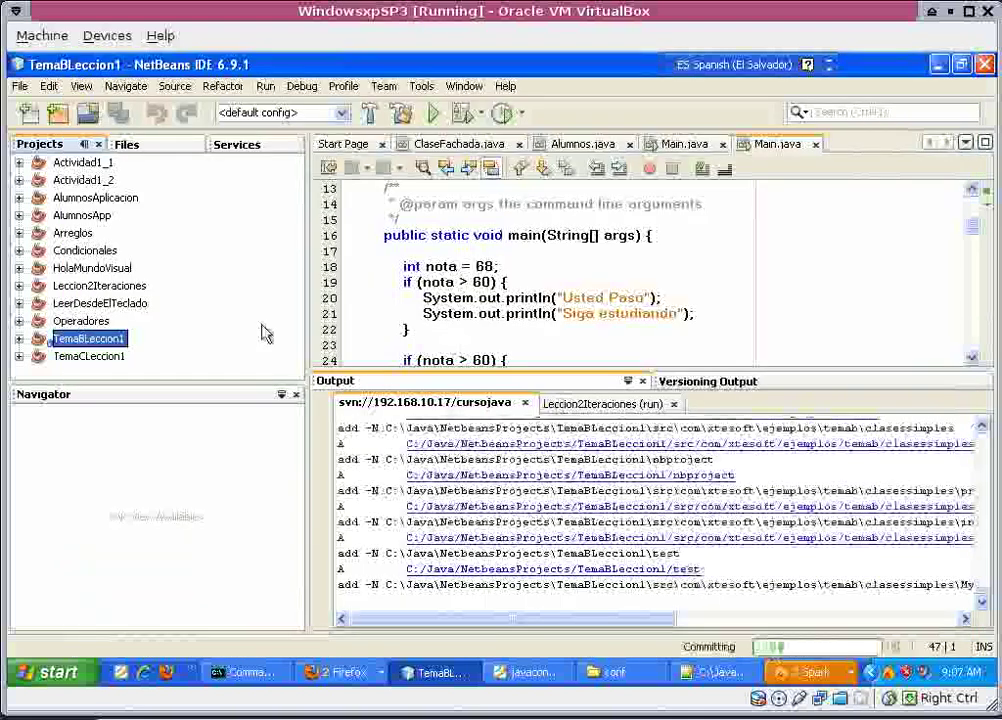
# Import TemaCLeccion1 into Subversion with 'TemaCLeccion1' as the import message.
pyautogui.click(92, 357)
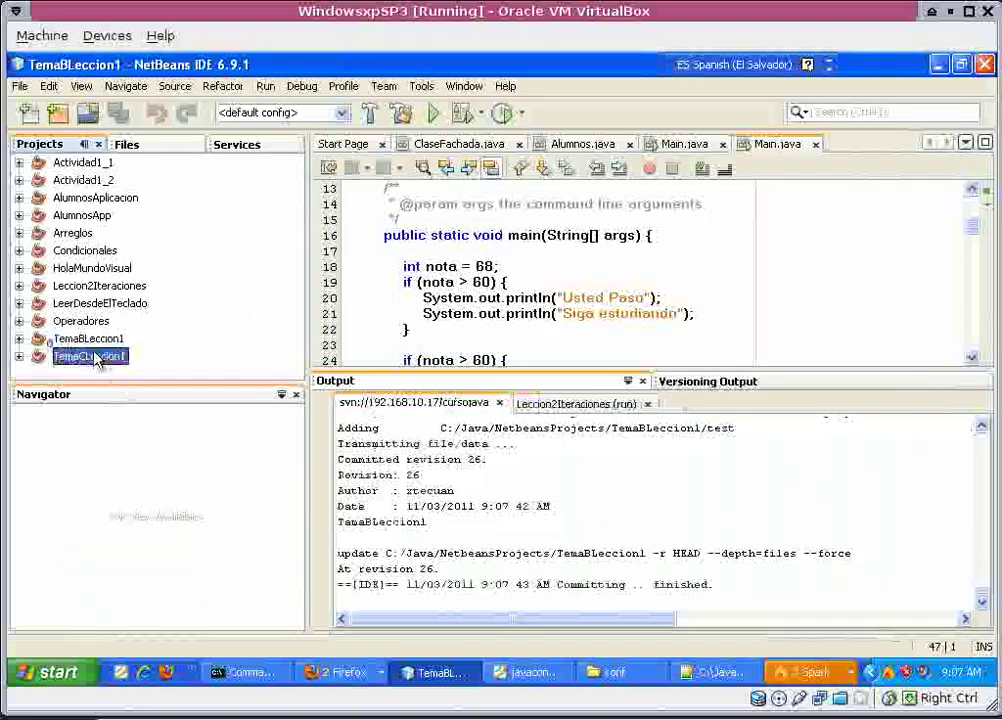
pyautogui.rightClick(92, 366)
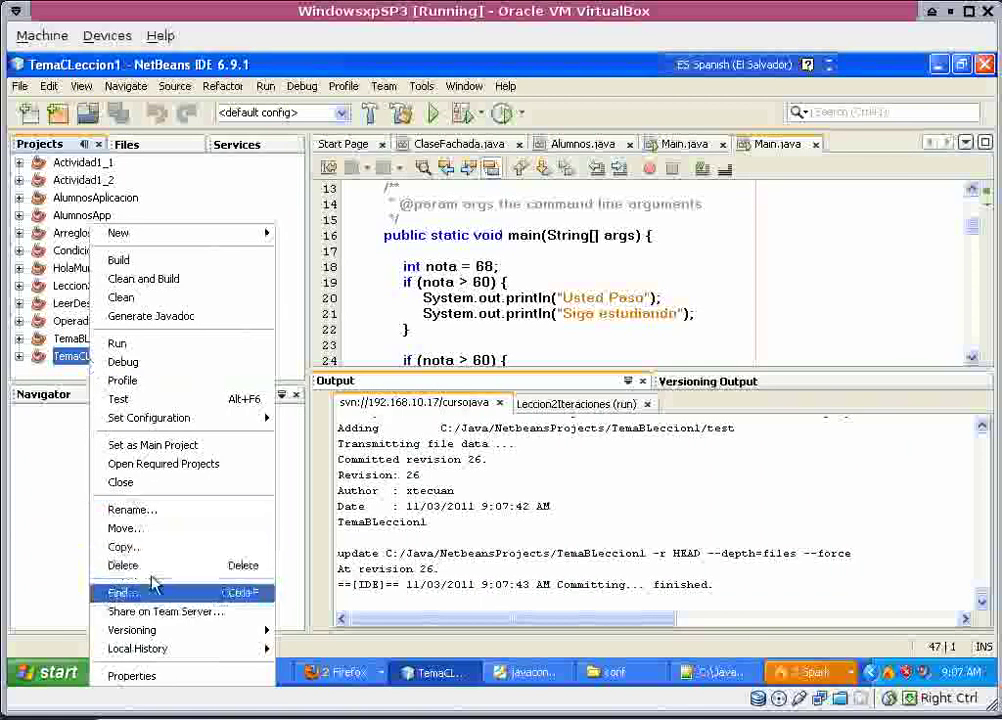
pyautogui.moveTo(150, 630)
pyautogui.click(320, 605)
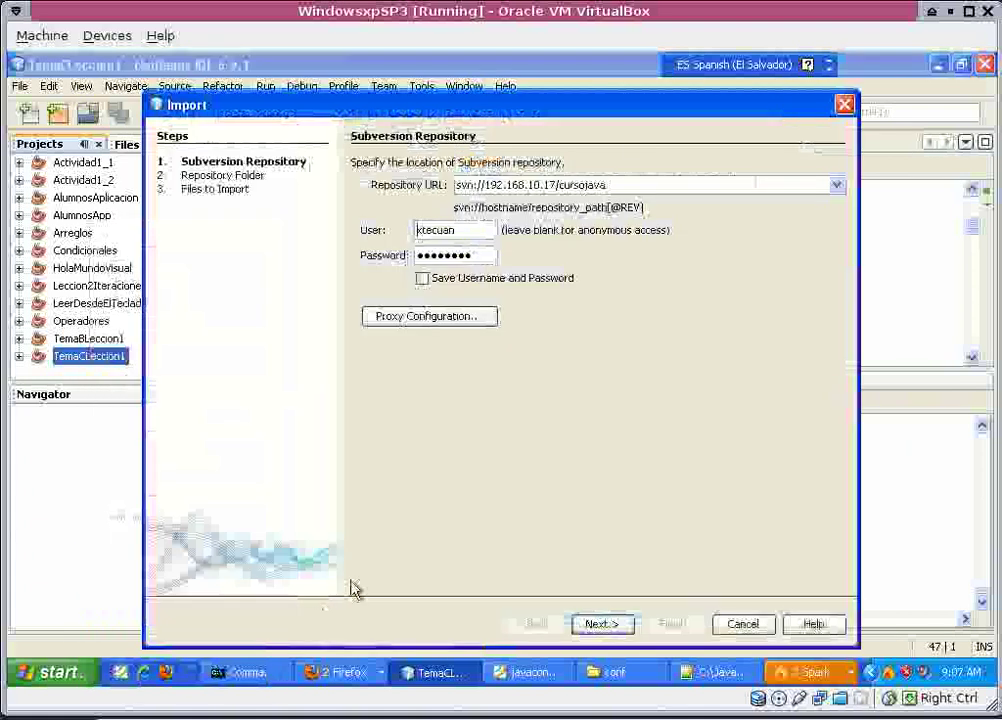
pyautogui.click(580, 622)
pyautogui.doubleClick(546, 186)
pyautogui.hotkey('ctrl', 'c')
pyautogui.click(415, 268)
pyautogui.hotkey('ctrl', 'v')
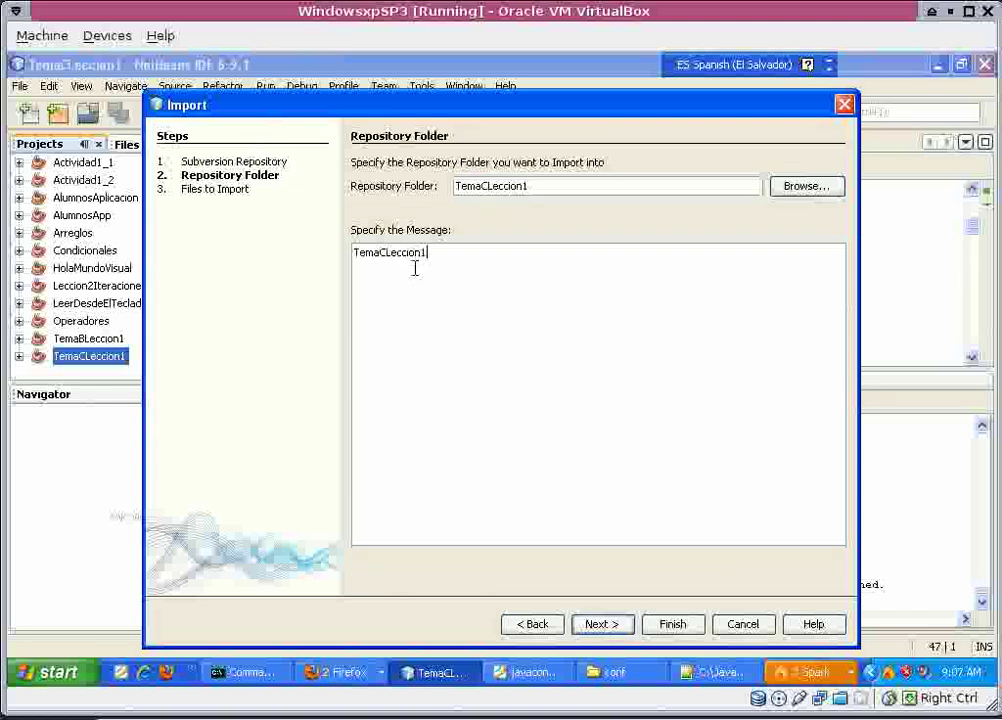
pyautogui.click(612, 625)
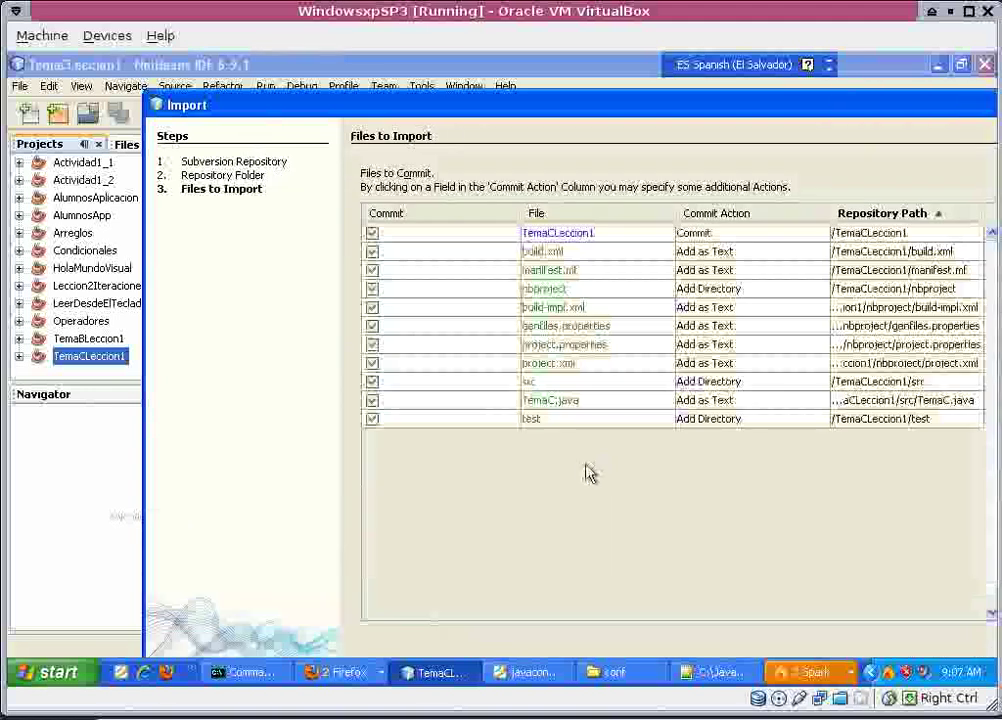
pyautogui.moveTo(438, 110); pyautogui.dragTo(345, 61)
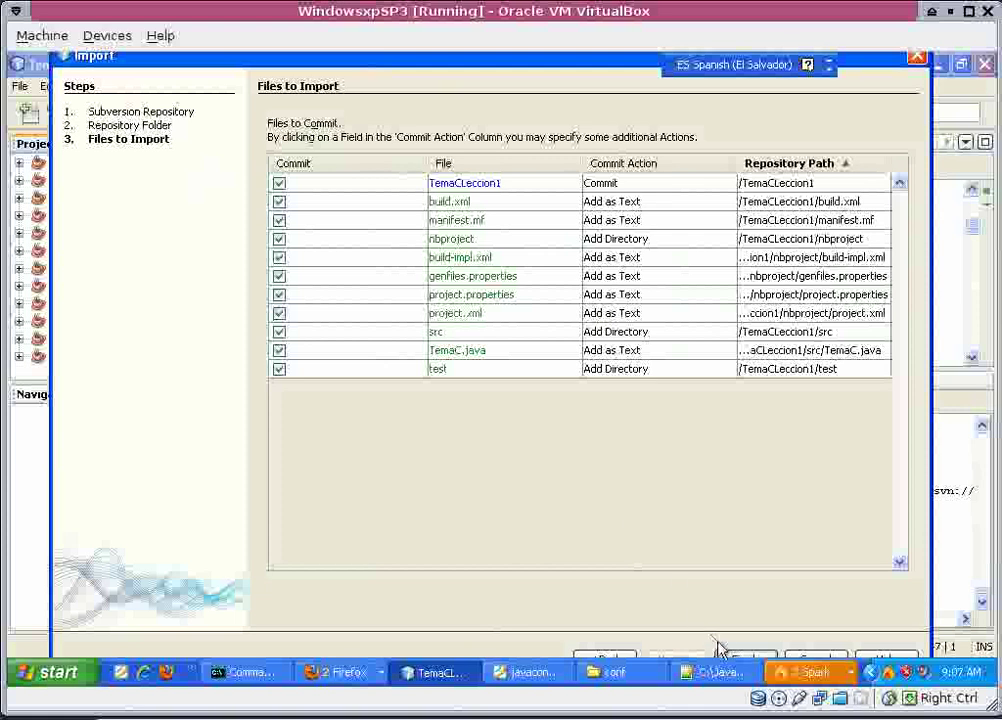
pyautogui.click(745, 657)
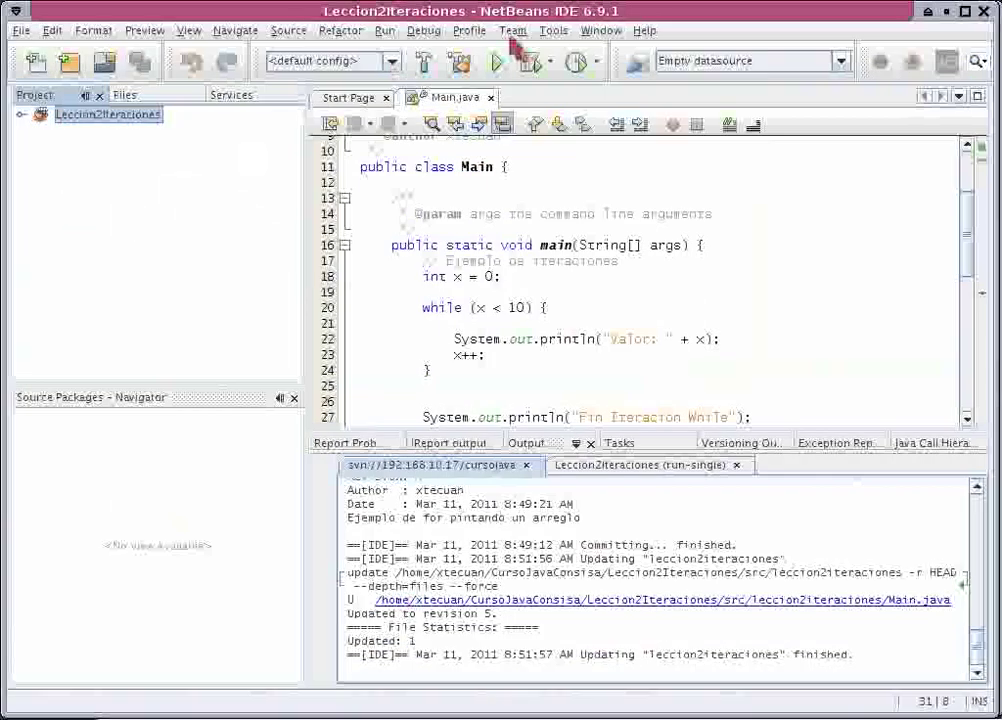
# Open the Subversion checkout wizard in the host NetBeans, then return to the Windows XP VM.
pyautogui.click(511, 31)
pyautogui.click(524, 74)
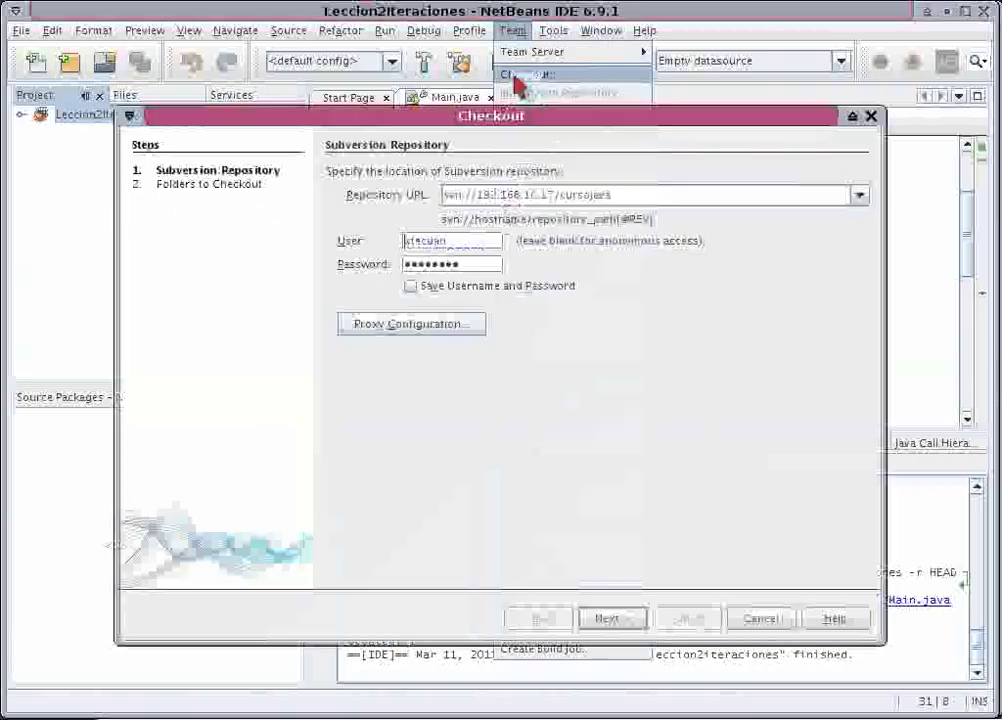
pyautogui.click(800, 689)
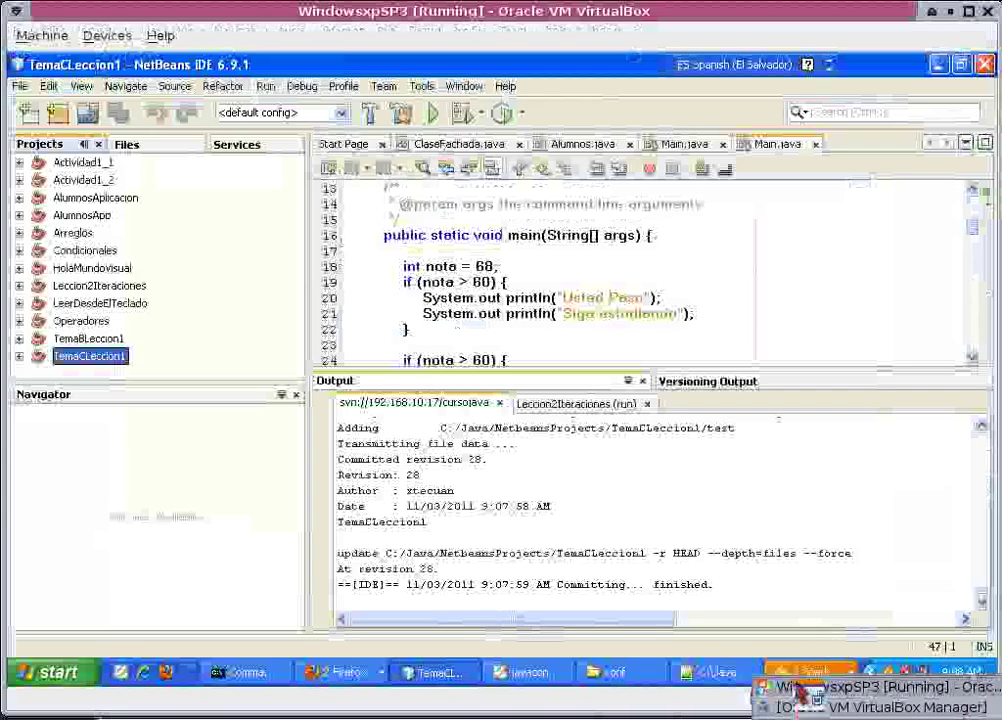
# Navigate Explorer from the conf folder up to C:\Java and open NetbeansProjects.
pyautogui.click(646, 676)
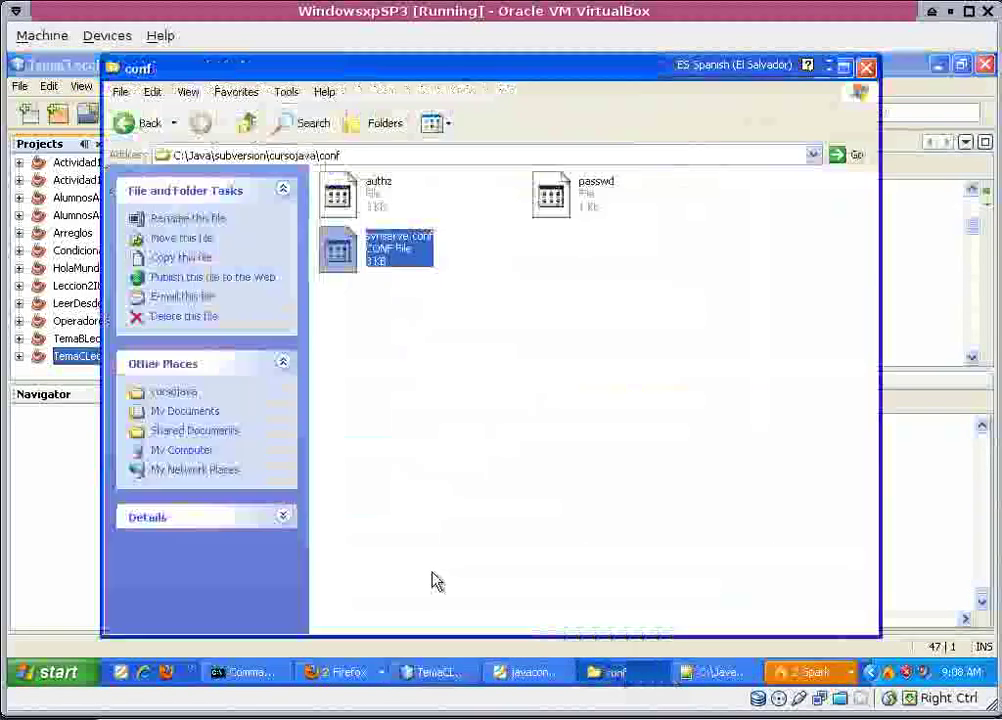
pyautogui.click(246, 124)
pyautogui.click(246, 124)
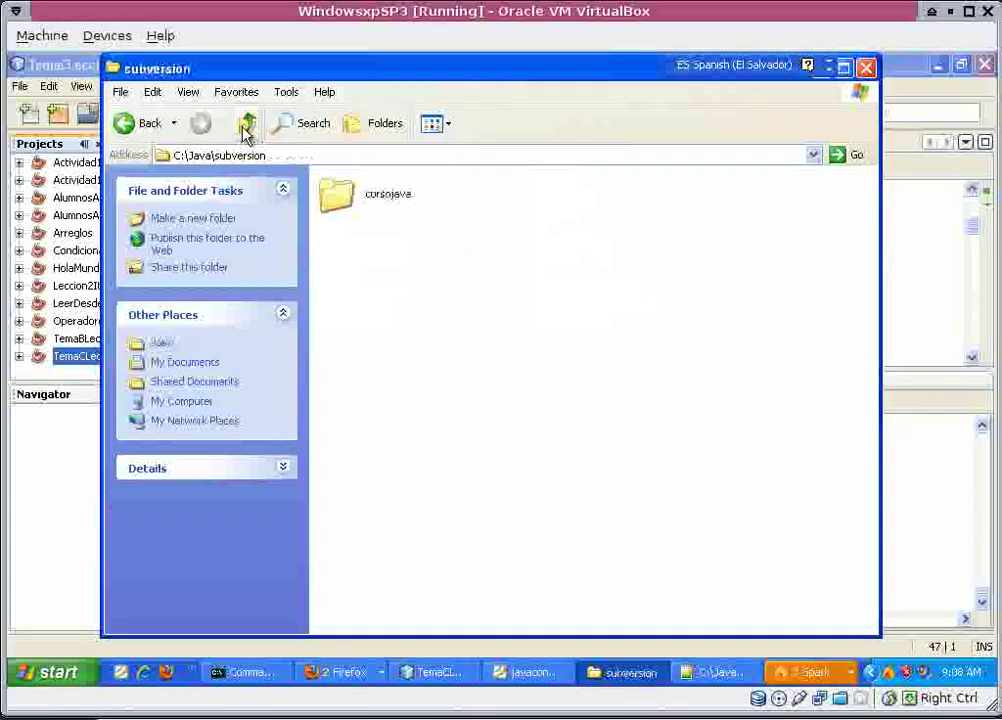
pyautogui.click(246, 124)
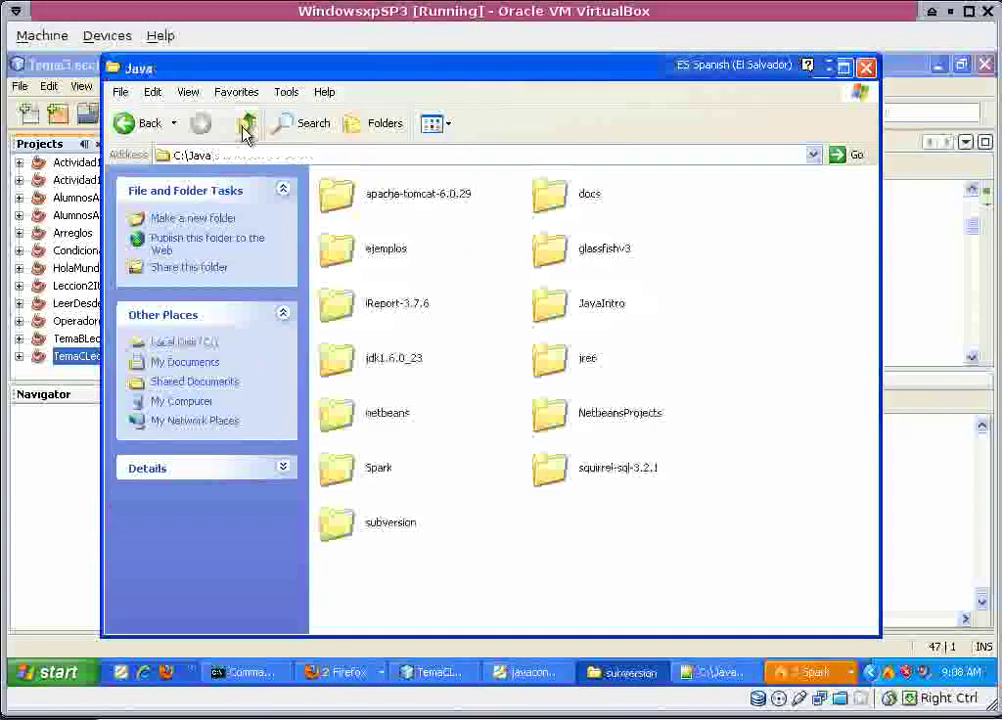
pyautogui.doubleClick(563, 420)
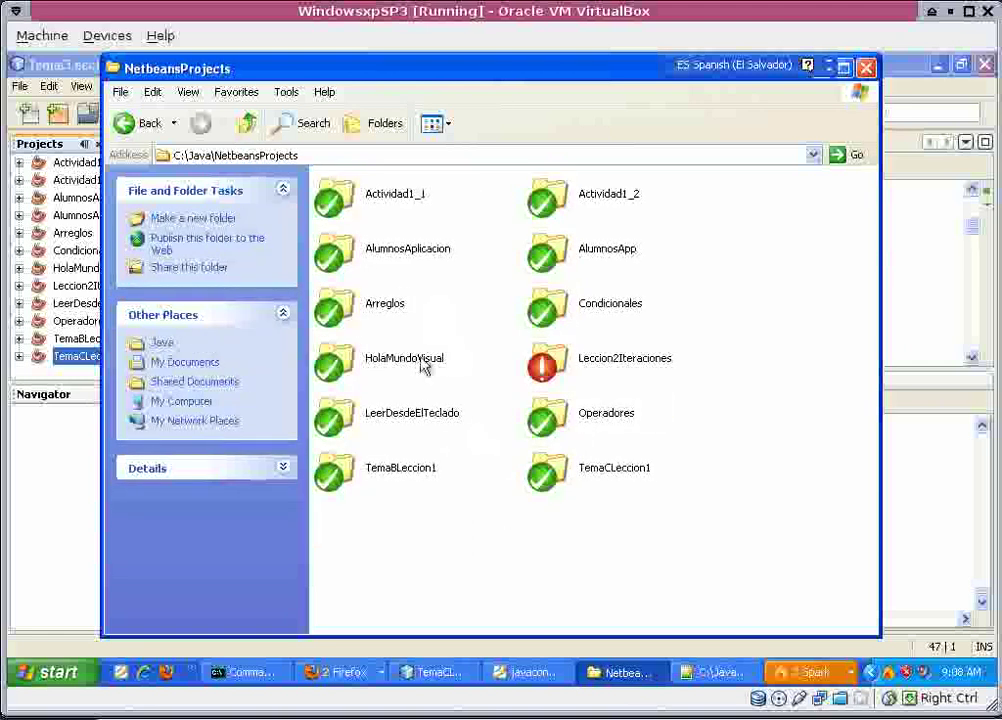
# Switch to NetBeans and back to the NetbeansProjects window to view the SVN overlays.
pyautogui.moveTo(410, 468)
pyautogui.click(912, 473)
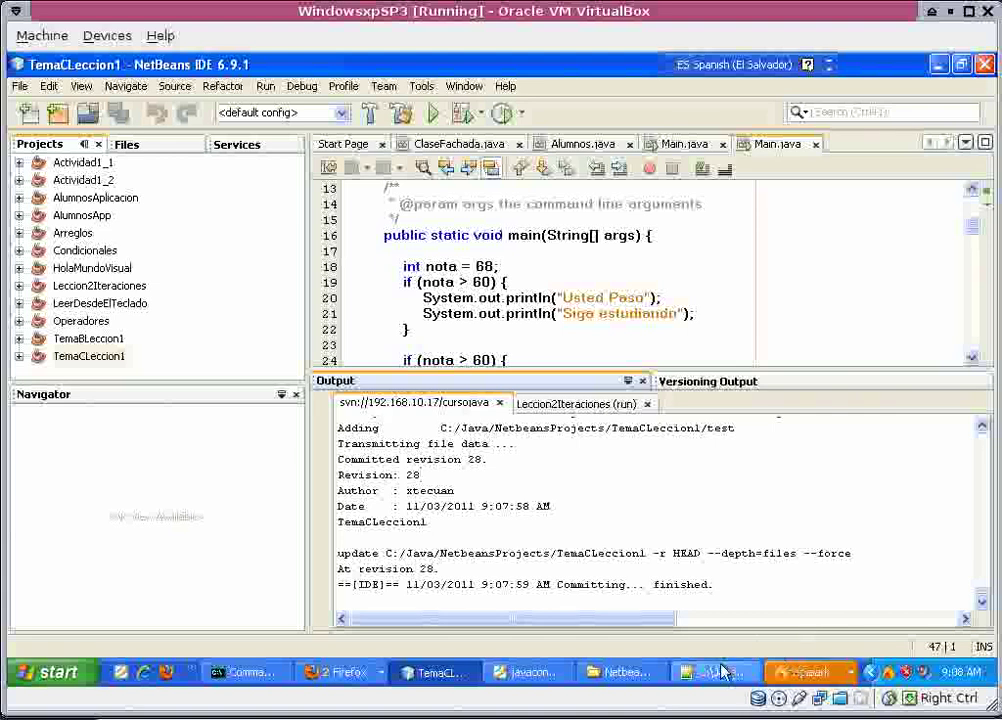
pyautogui.click(628, 674)
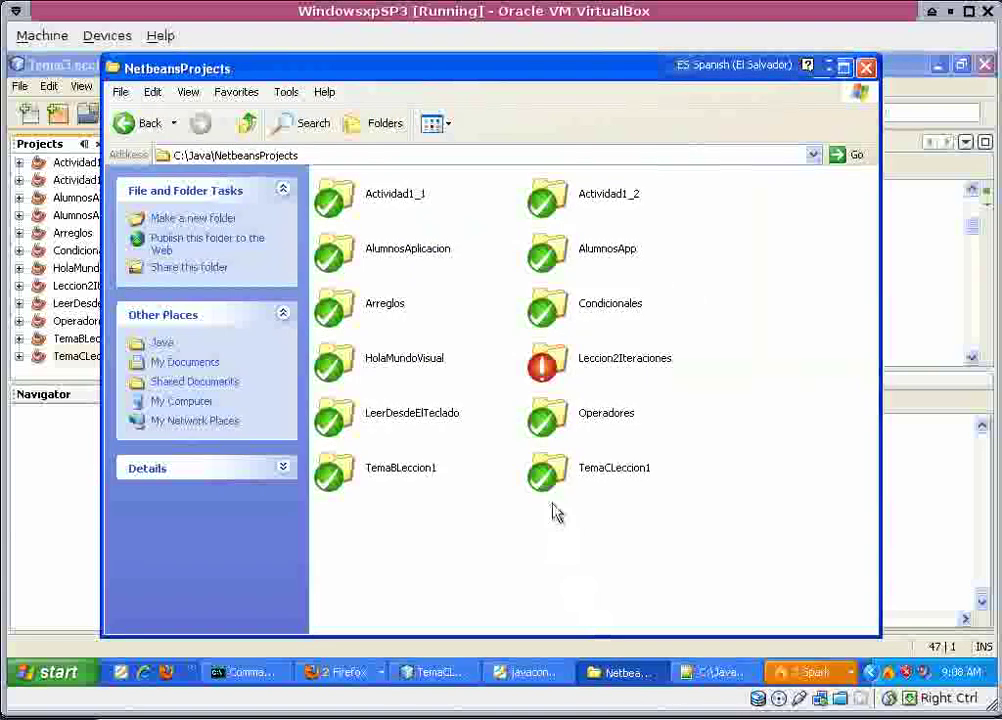